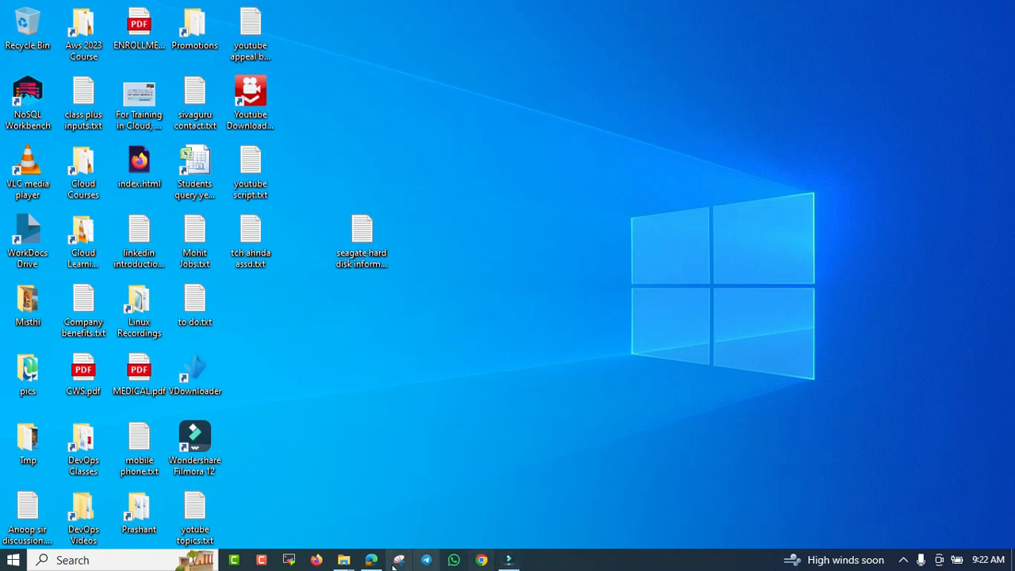
# Step: Switch to Microsoft Edge and open youtube.com in place of the "What is Azure SQL?" page
pyautogui.click(366, 559)
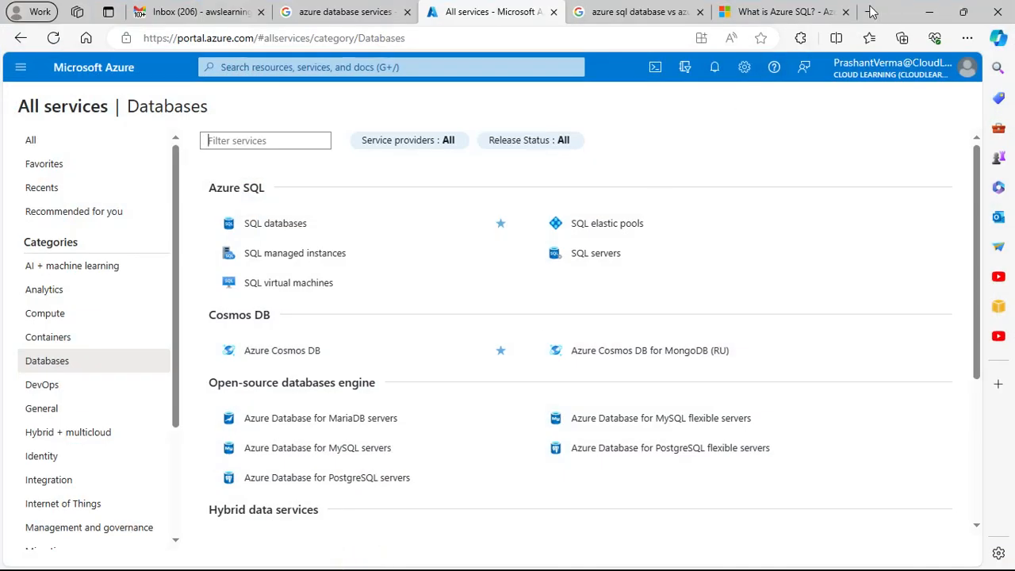
pyautogui.click(796, 14)
pyautogui.click(520, 38)
pyautogui.write('yoou')
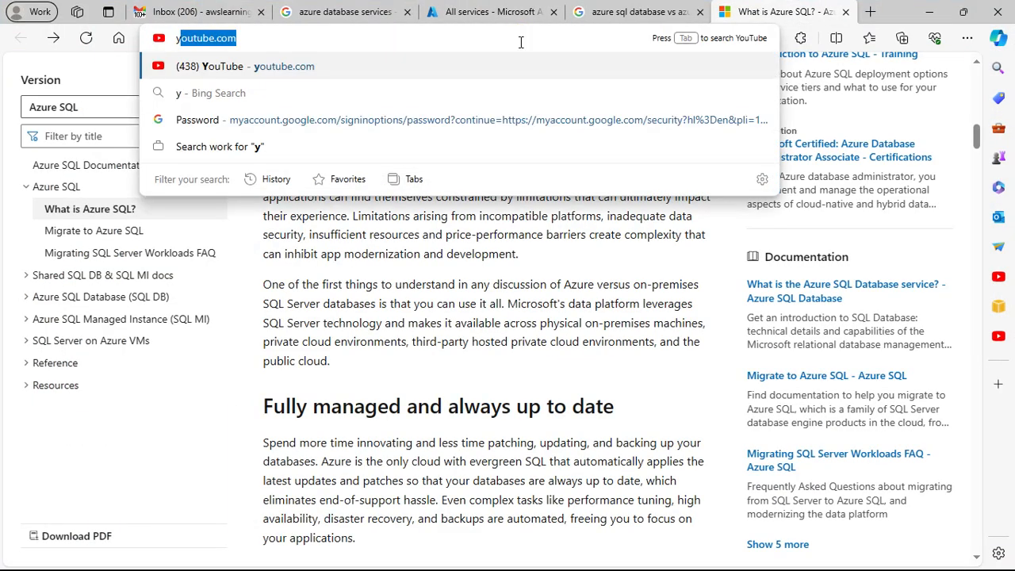
pyautogui.press('BackSpace')
pyautogui.press('BackSpace')
pyautogui.write('u')
pyautogui.press('Return')
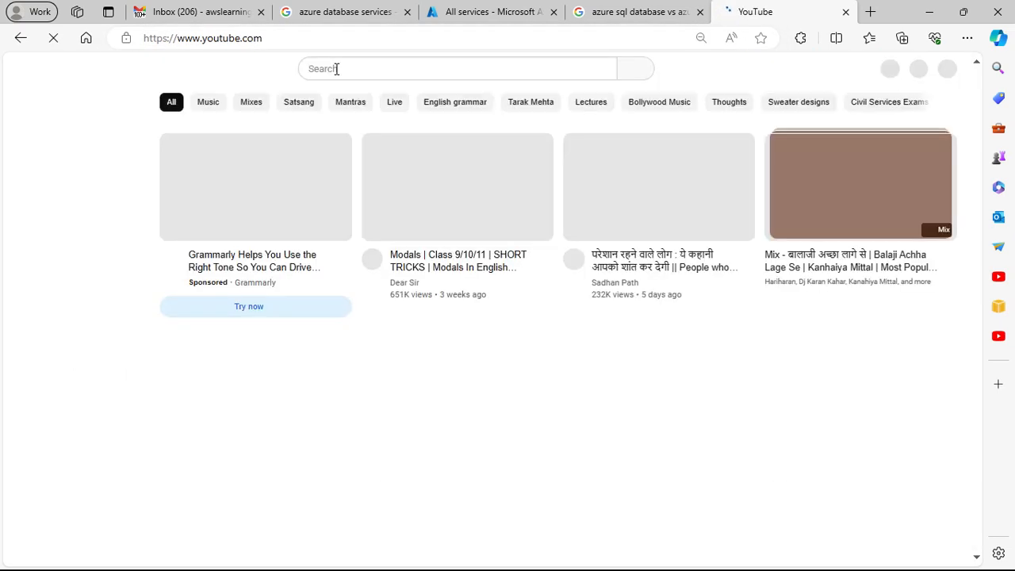
# Step: Search YouTube for "cloud learning", open the Cloud Learning channel and pause its featured video
pyautogui.click(336, 69)
pyautogui.write('cloud learning')
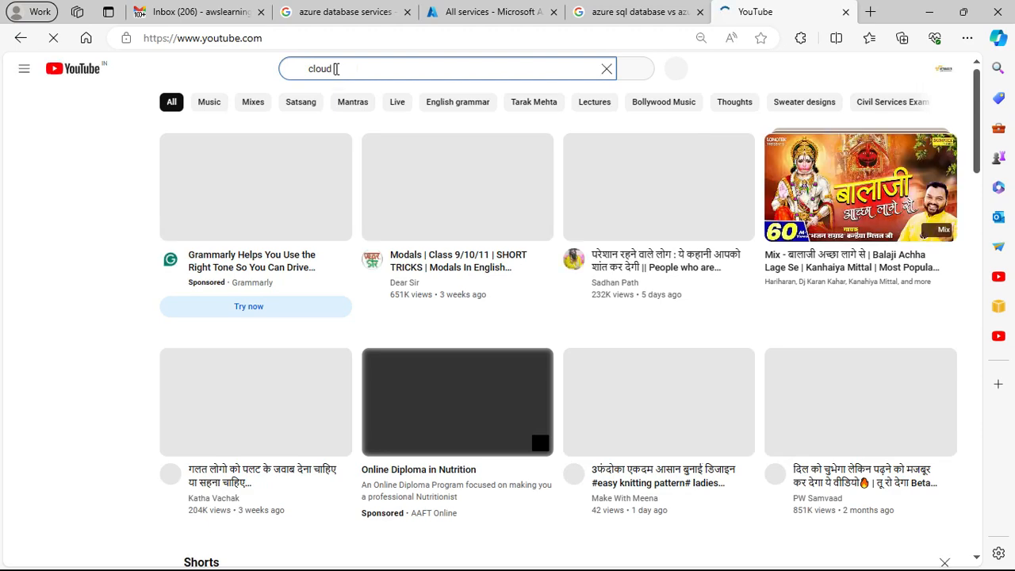
pyautogui.press('Return')
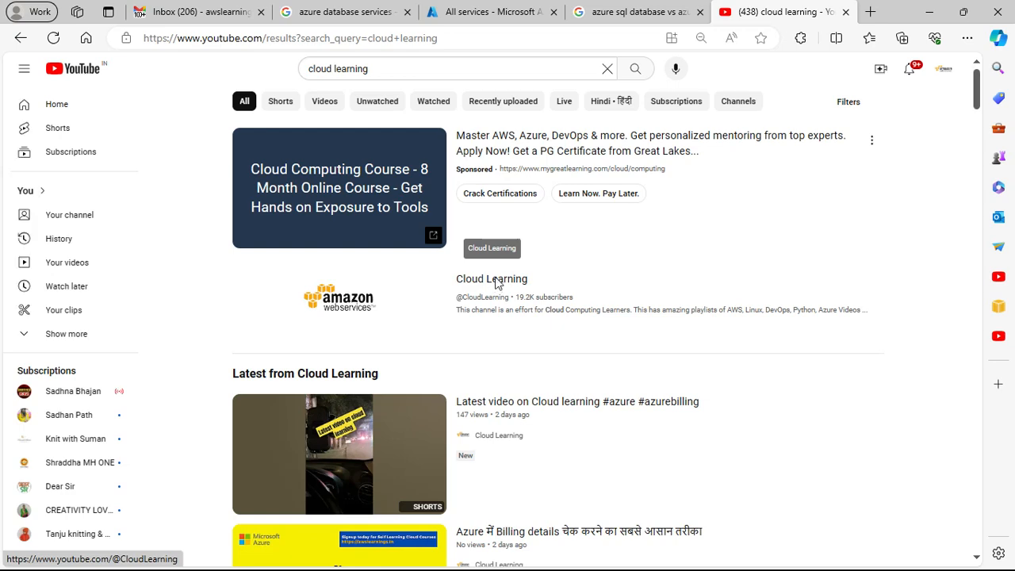
pyautogui.click(497, 285)
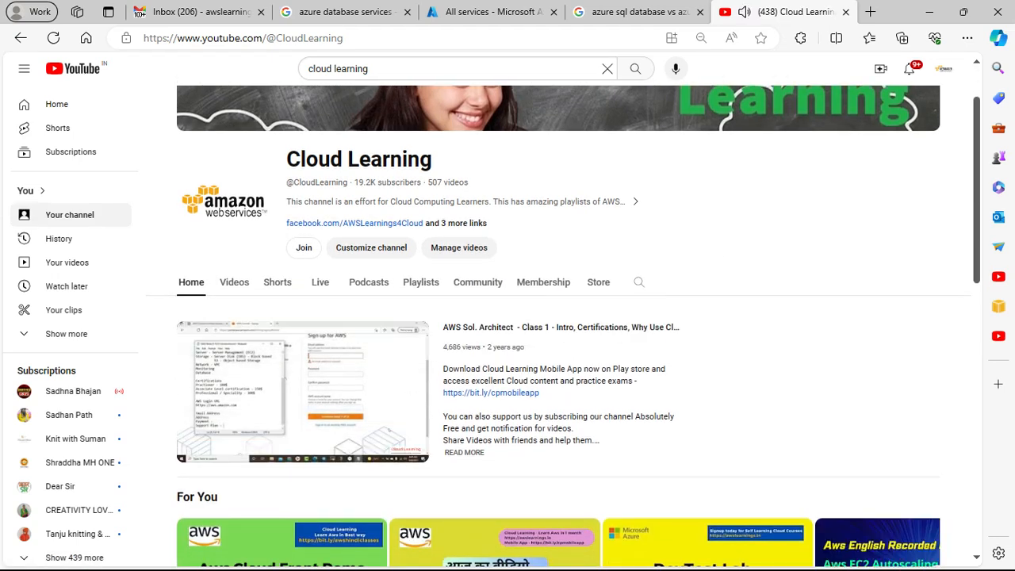
pyautogui.click(192, 452)
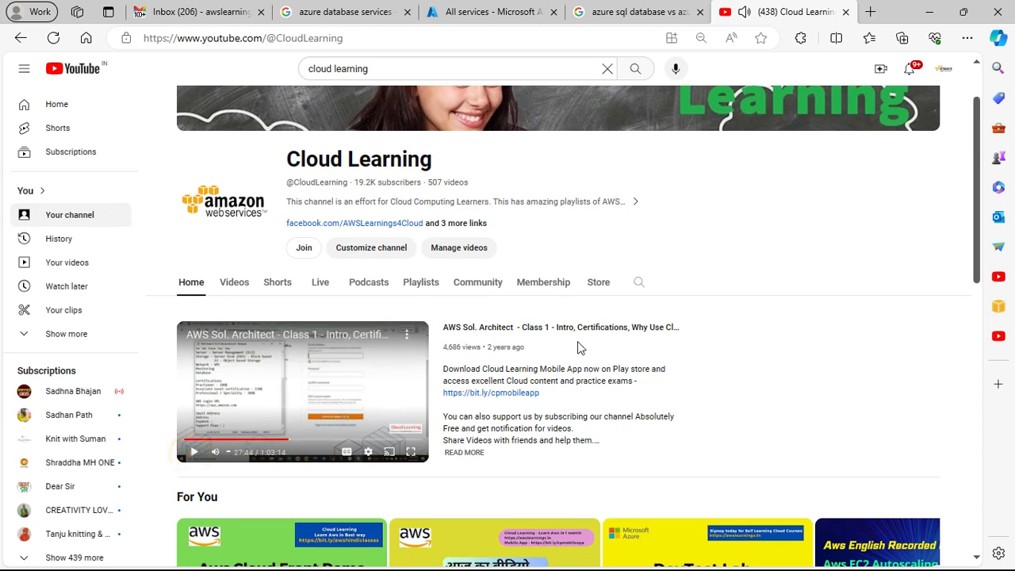
# Step: Search within the Cloud Learning channel for "azure" and look over the matching videos
pyautogui.click(639, 282)
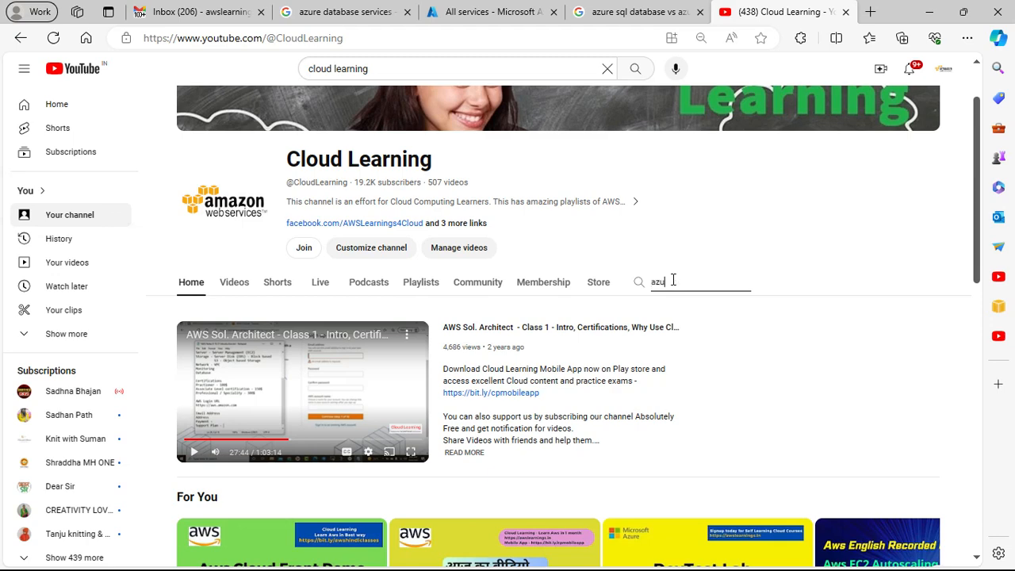
pyautogui.press('Return')
pyautogui.scroll(-1, 673, 308)
pyautogui.scroll(2, 673, 308)
# Step: Search the channel for "sql" instead and look through the matching videos
pyautogui.moveTo(681, 356); pyautogui.dragTo(608, 366)
pyautogui.write('sql')
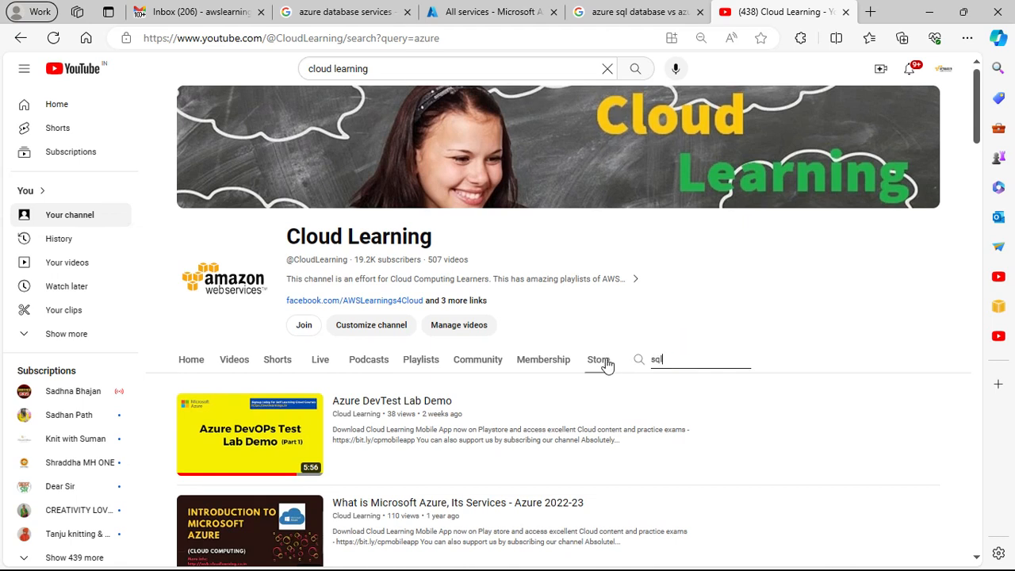
pyautogui.press('Return')
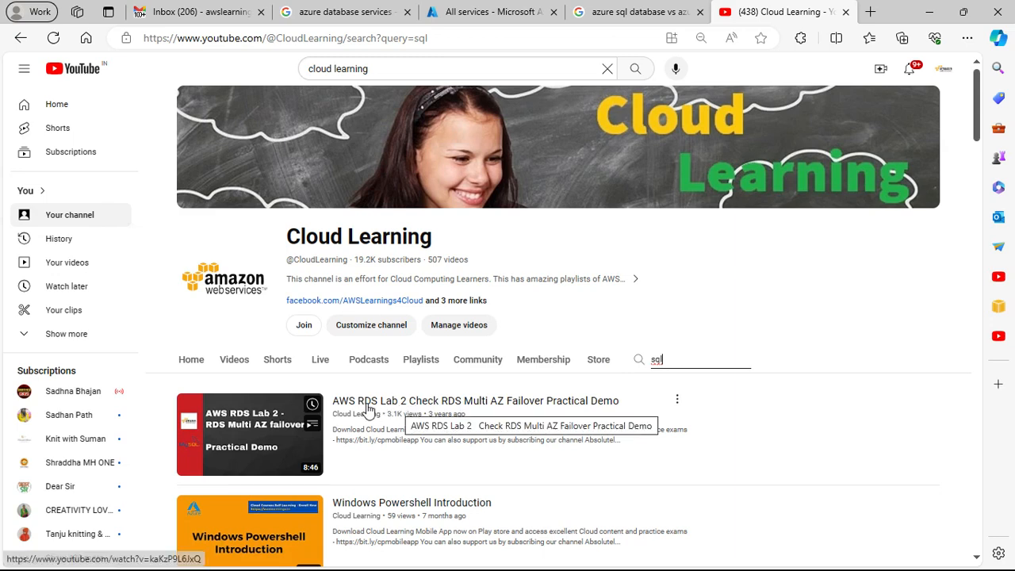
pyautogui.scroll(-2, 446, 415)
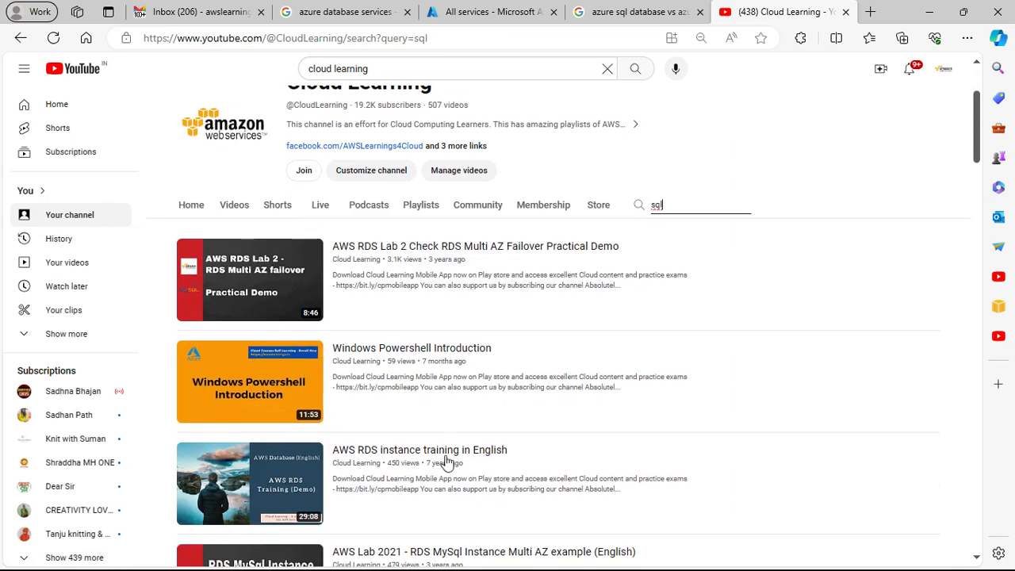
pyautogui.scroll(-1, 436, 482)
pyautogui.scroll(-4, 476, 480)
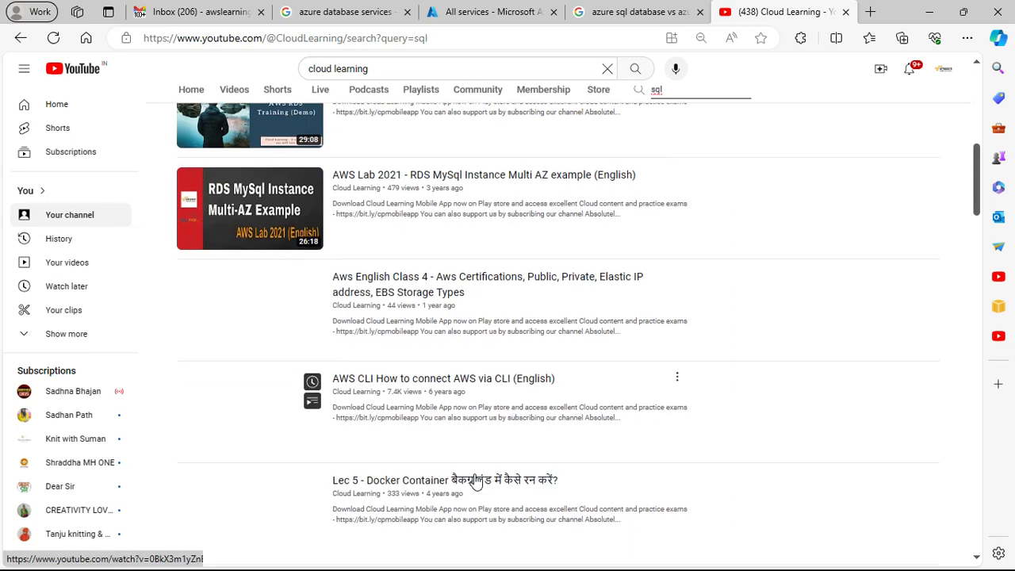
pyautogui.scroll(8, 476, 480)
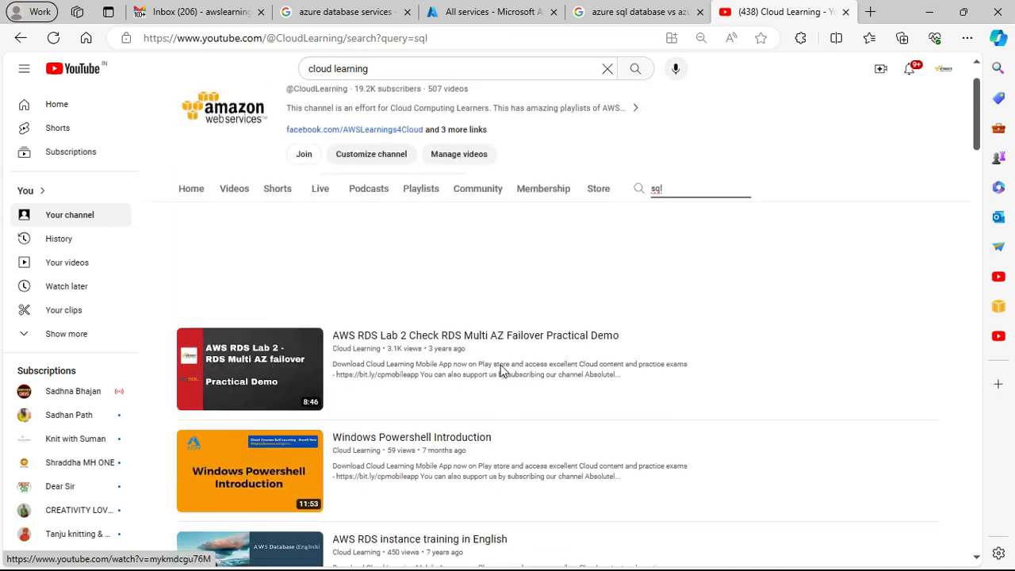
# Step: Replace the channel search with "cloud frontg" to look for Cloud Front videos
pyautogui.moveTo(697, 364); pyautogui.dragTo(623, 367)
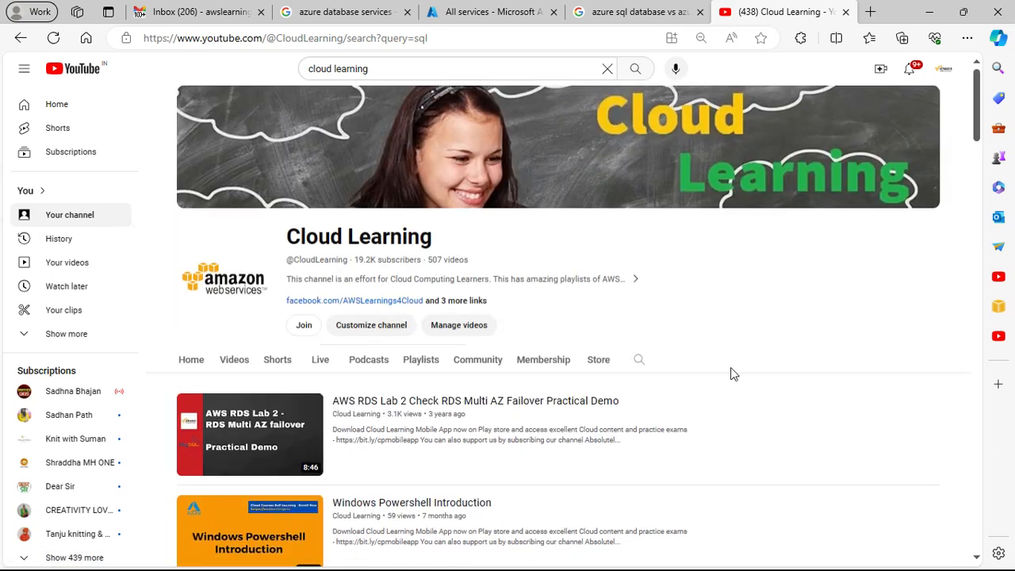
pyautogui.click(638, 359)
pyautogui.click(682, 356)
pyautogui.write('cloud frontg')
pyautogui.press('Return')
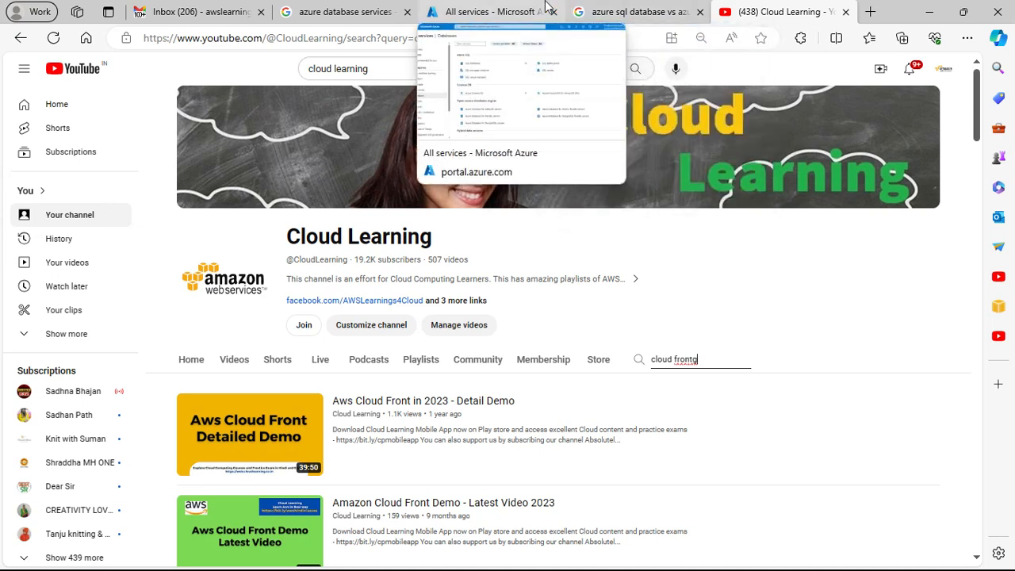
# Step: Return to the Azure portal, open the SQL databases service and start creating a SQL database
pyautogui.click(495, 11)
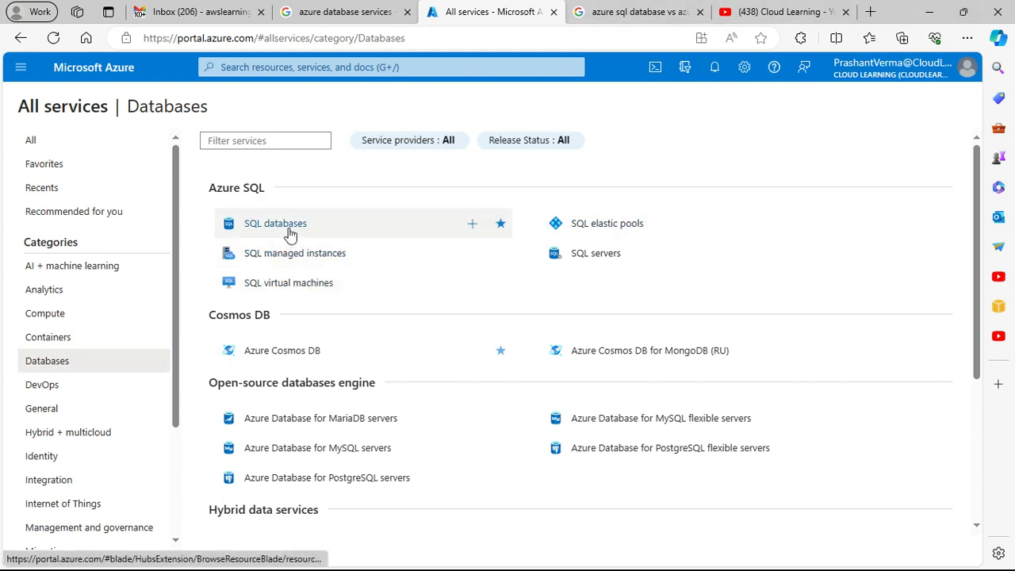
pyautogui.moveTo(289, 230)
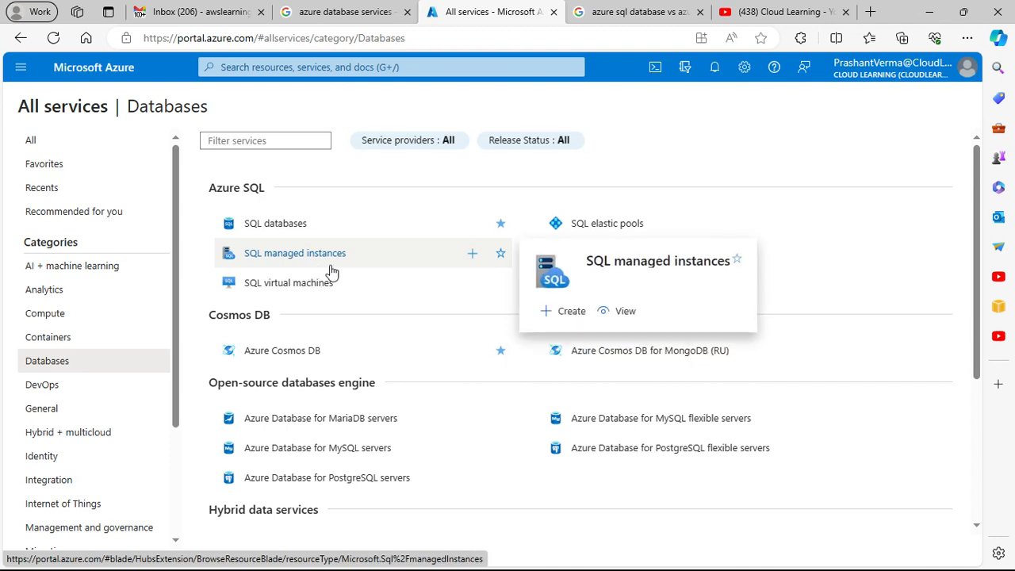
pyautogui.moveTo(336, 296)
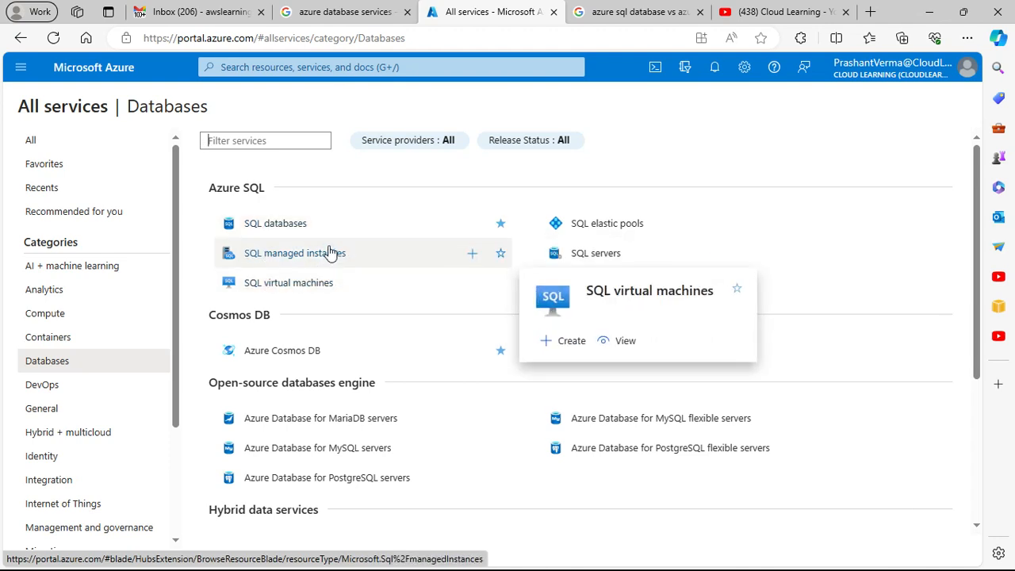
pyautogui.moveTo(329, 251)
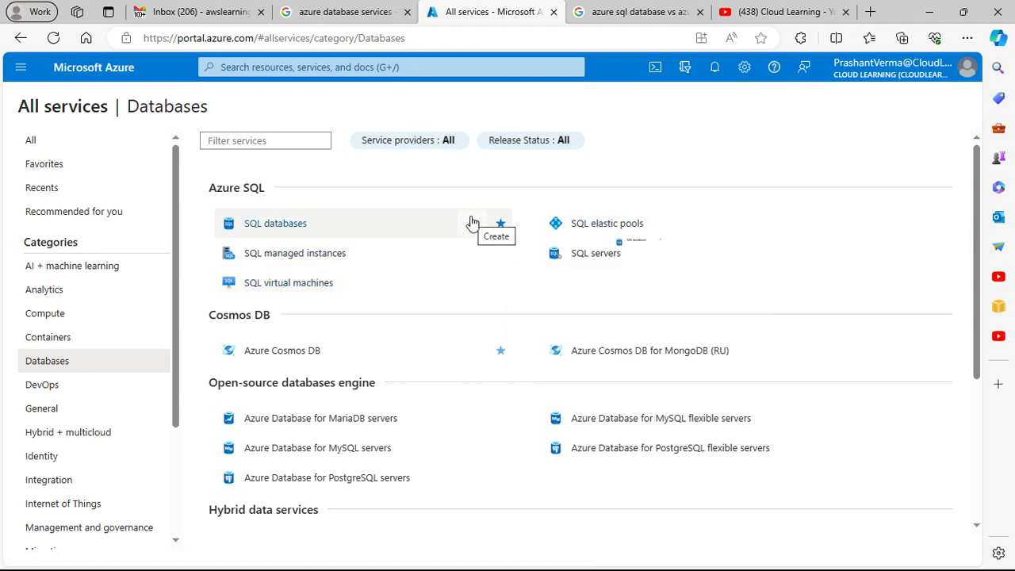
pyautogui.moveTo(471, 222)
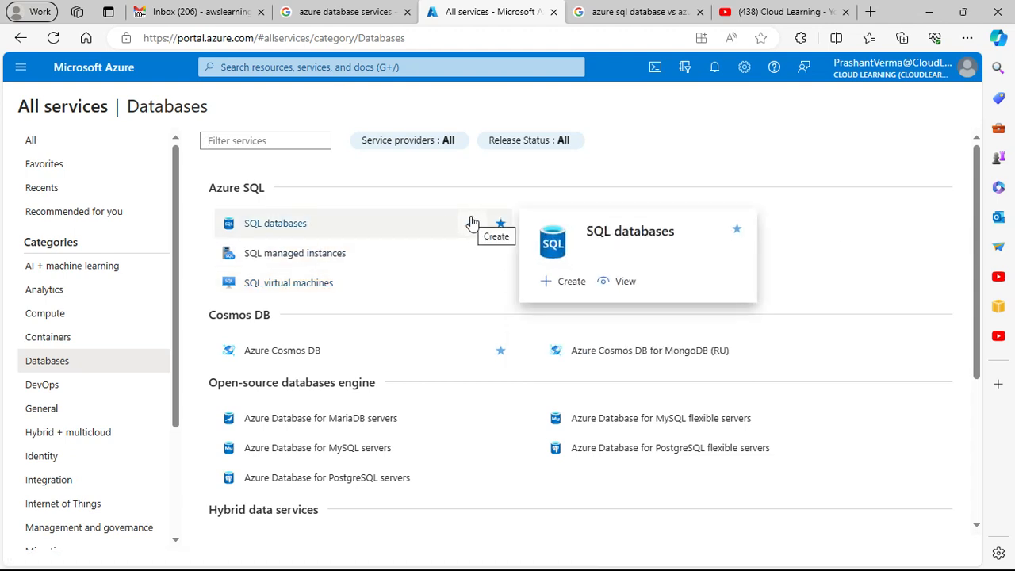
pyautogui.click(281, 226)
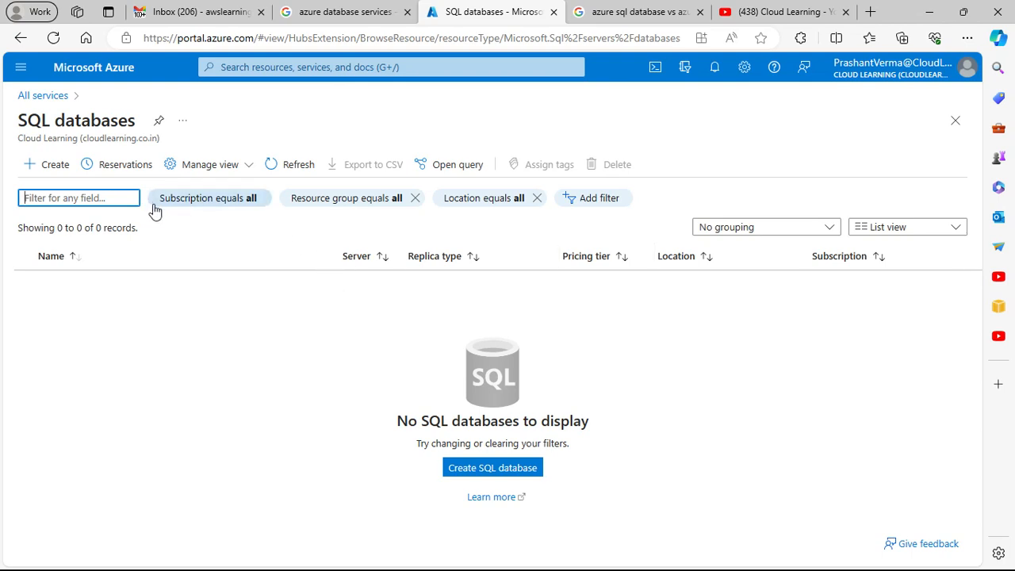
pyautogui.click(510, 476)
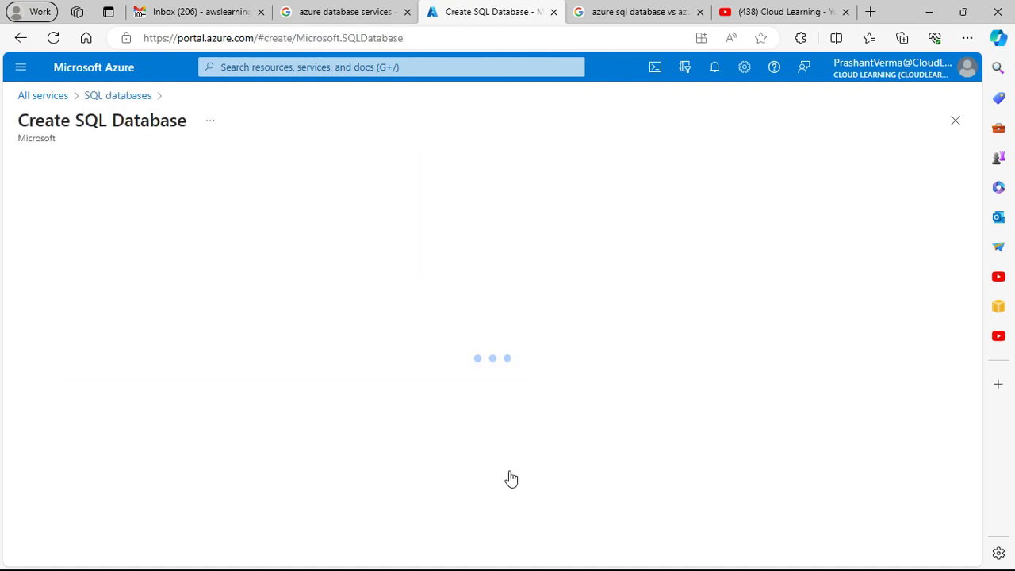
# Step: Check which subscriptions and existing resource groups are available in the new database's project details
pyautogui.scroll(-1, 213, 317)
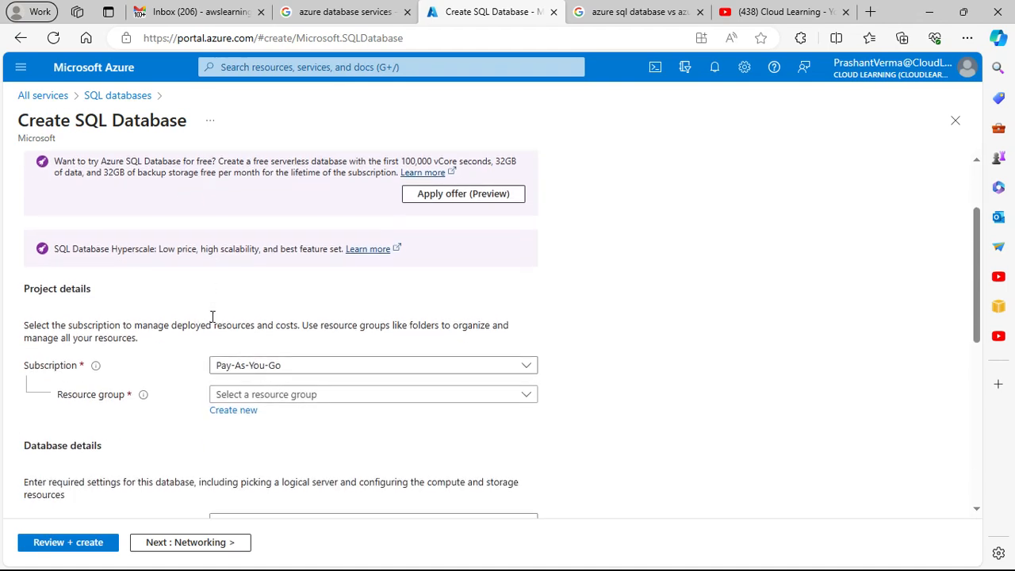
pyautogui.click(353, 375)
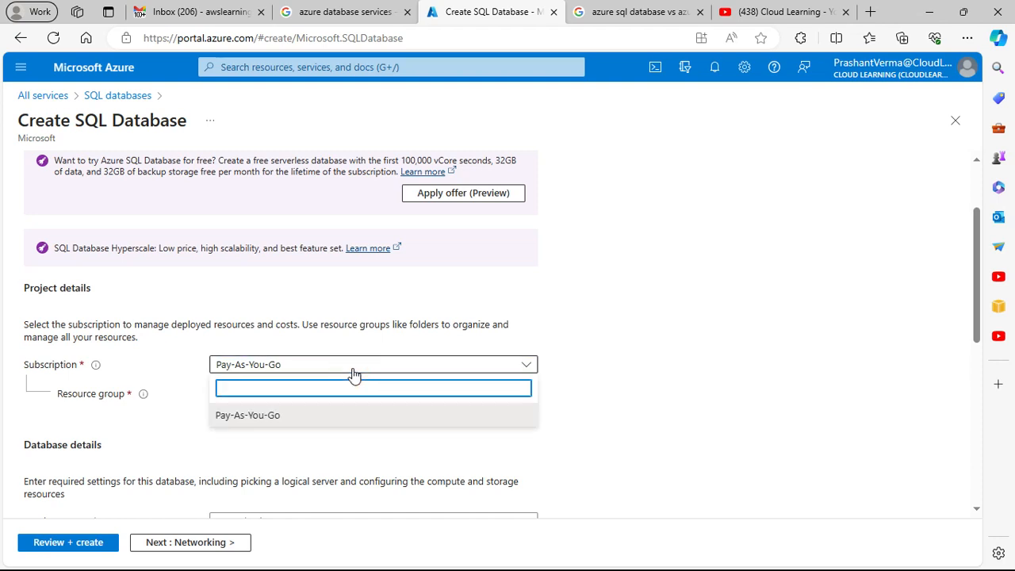
pyautogui.click(610, 327)
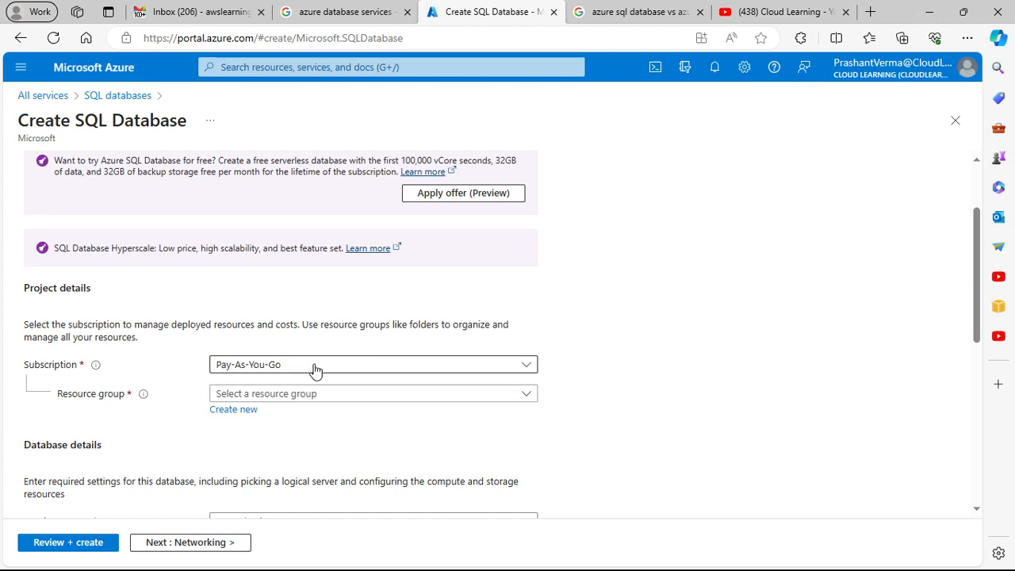
pyautogui.click(347, 397)
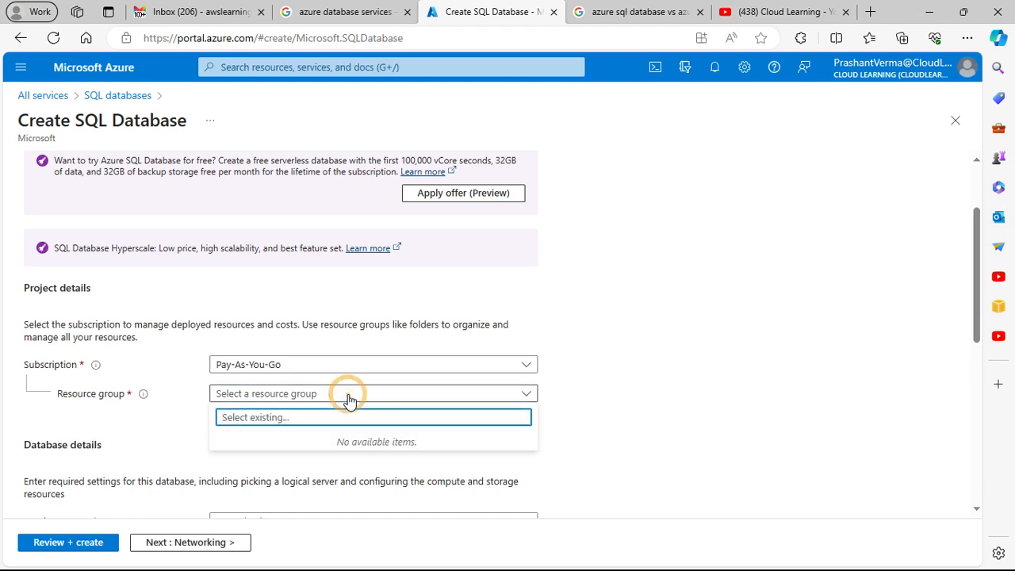
pyautogui.click(166, 416)
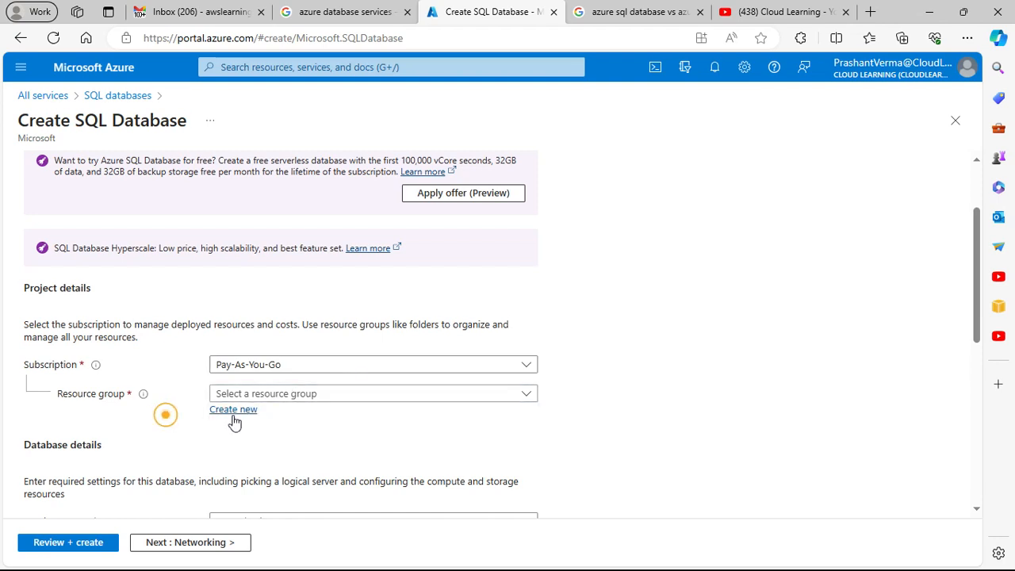
pyautogui.click(233, 409)
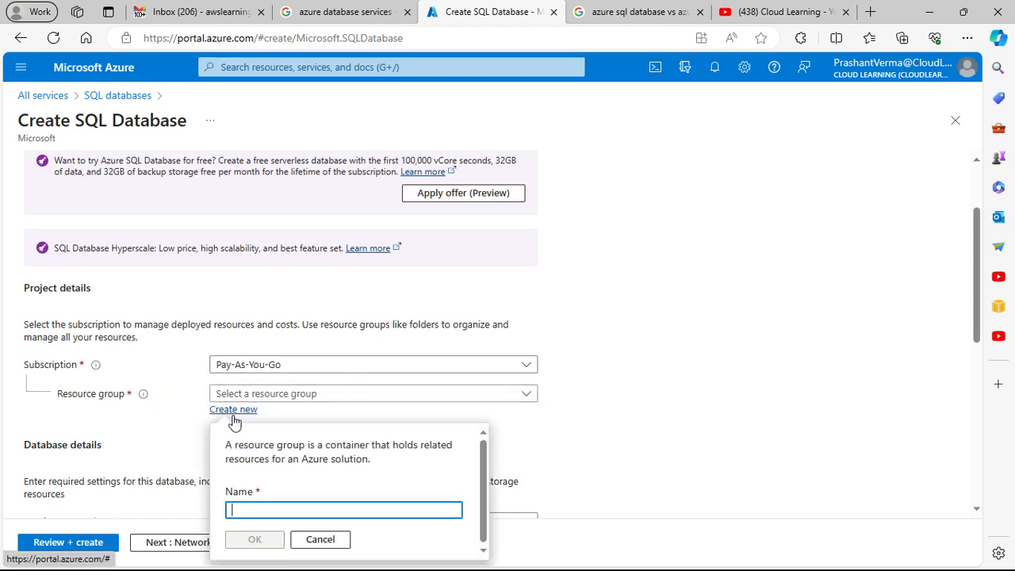
pyautogui.click(274, 502)
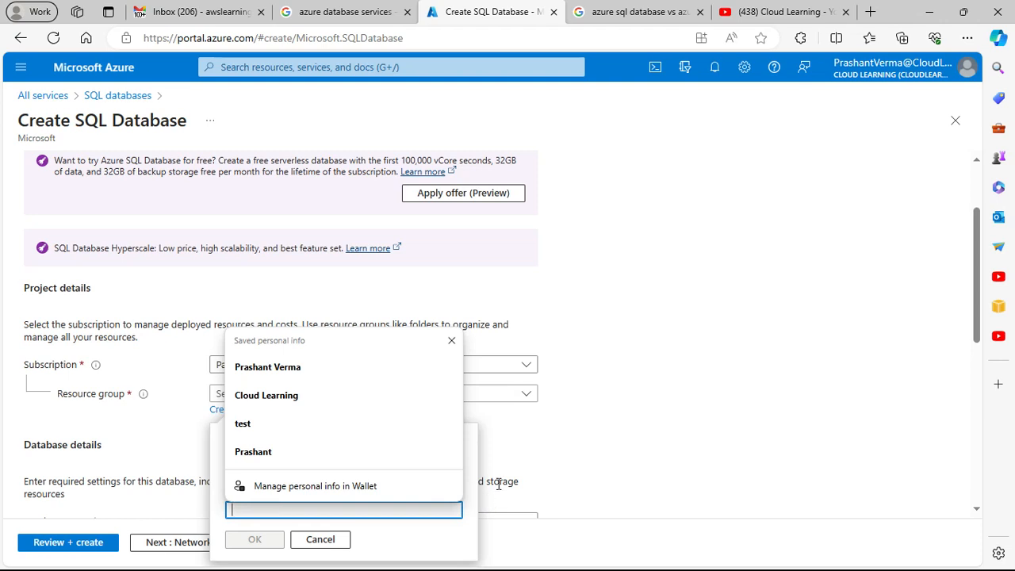
pyautogui.click(587, 449)
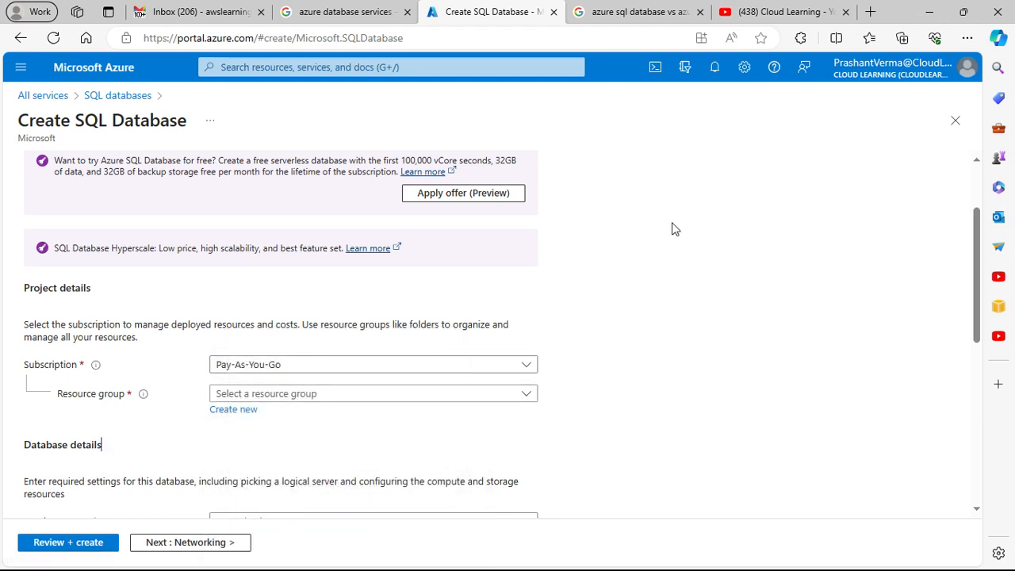
# Step: Return to the Cloud Learning channel on YouTube and search it for "resource group"
pyautogui.click(769, 12)
pyautogui.moveTo(708, 361); pyautogui.dragTo(621, 373)
pyautogui.click(640, 361)
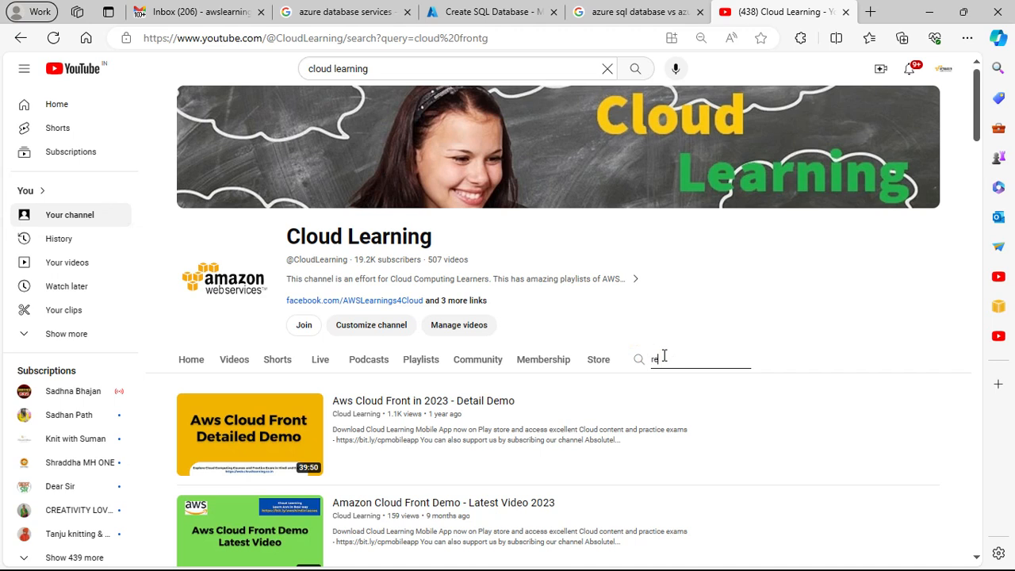
pyautogui.write('resource group')
pyautogui.press('Return')
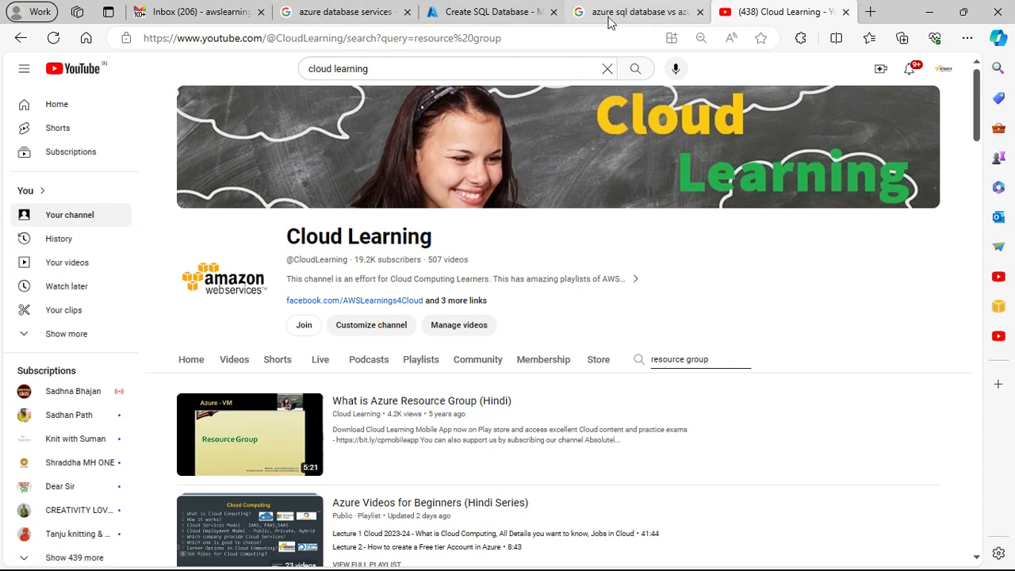
# Step: Switch back to the Create SQL Database form in the Azure portal
pyautogui.click(194, 22)
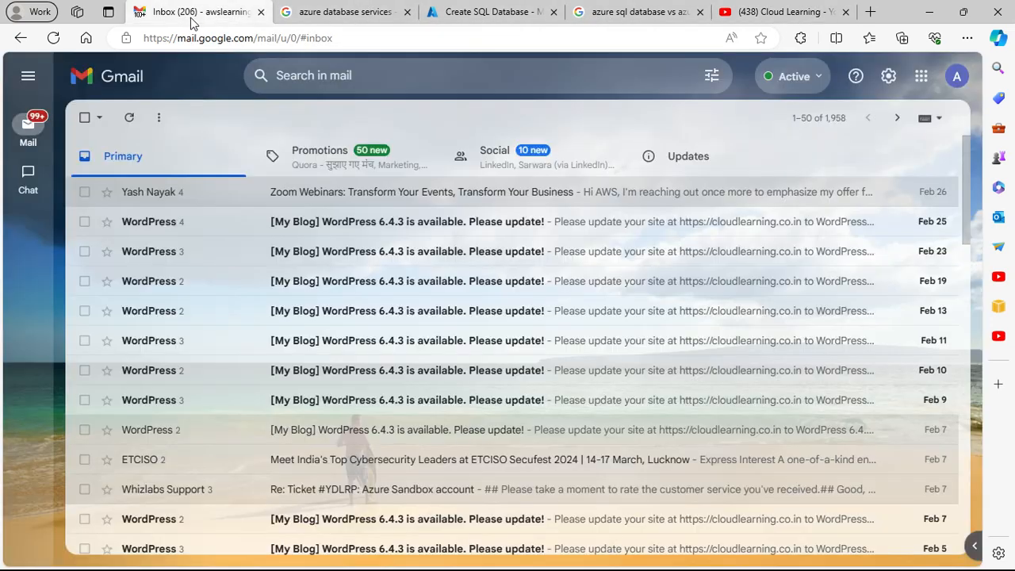
pyautogui.click(337, 13)
pyautogui.click(488, 12)
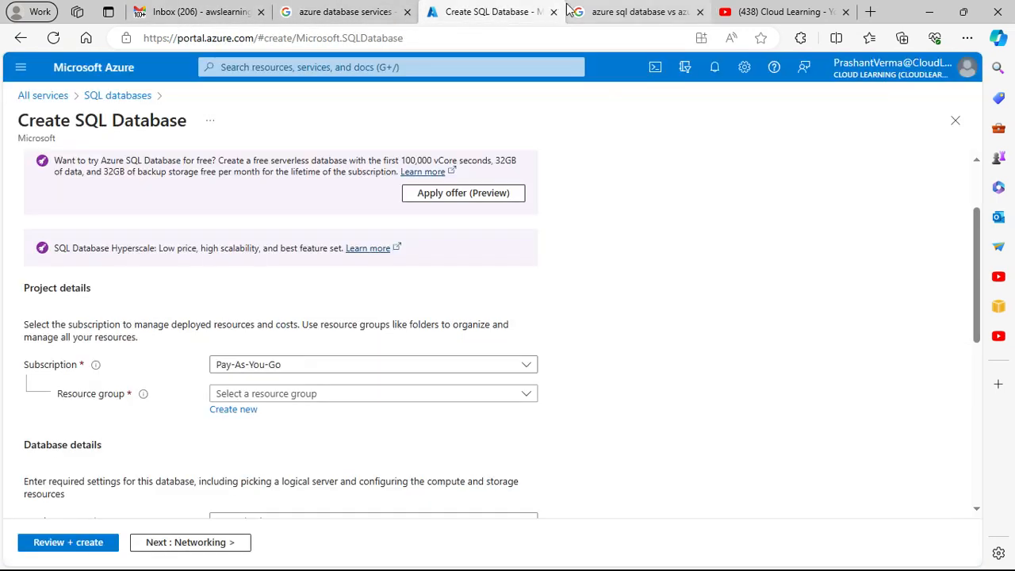
# Step: Create a new resource group named clrgsql for the SQL database
pyautogui.click(229, 411)
pyautogui.click(268, 510)
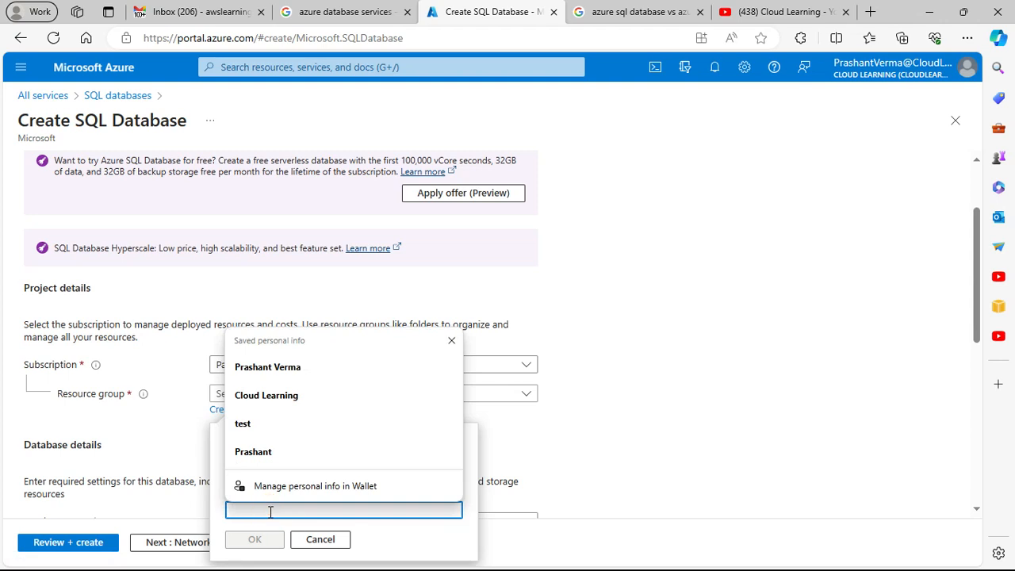
pyautogui.write('sqlcl')
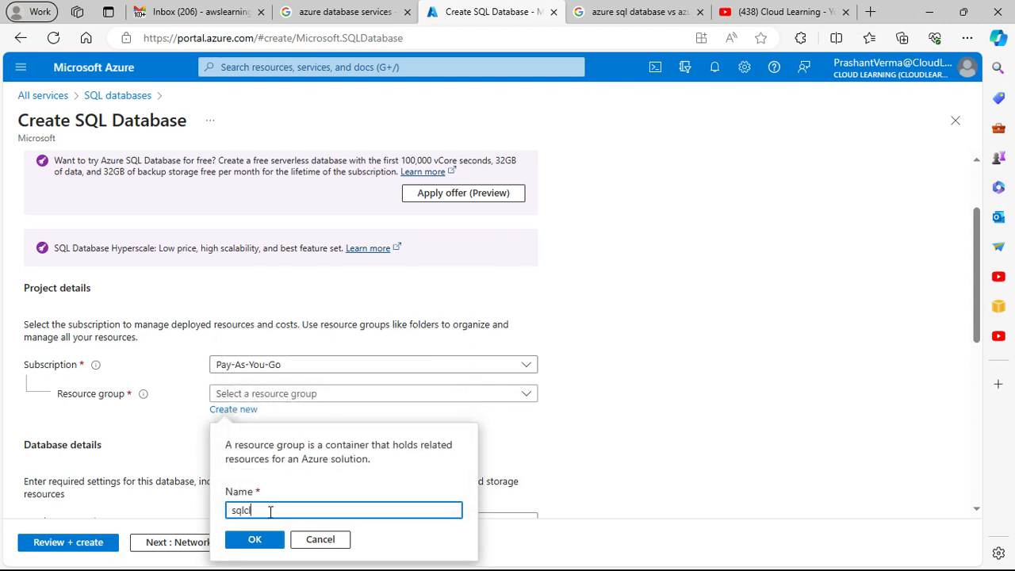
pyautogui.write('rg')
pyautogui.moveTo(261, 511); pyautogui.dragTo(242, 511)
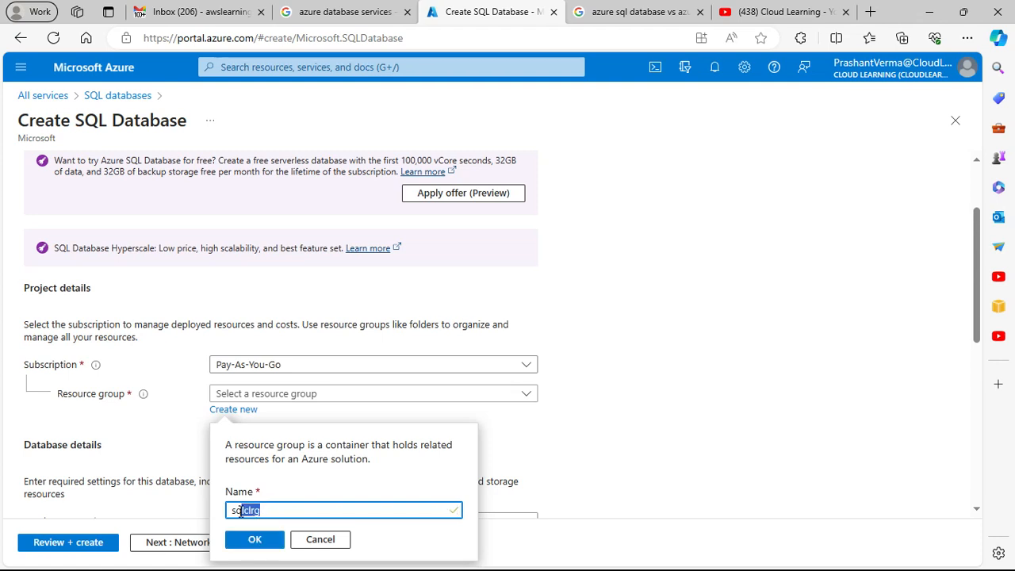
pyautogui.press('BackSpace')
pyautogui.press('BackSpace')
pyautogui.press('BackSpace')
pyautogui.write('cl')
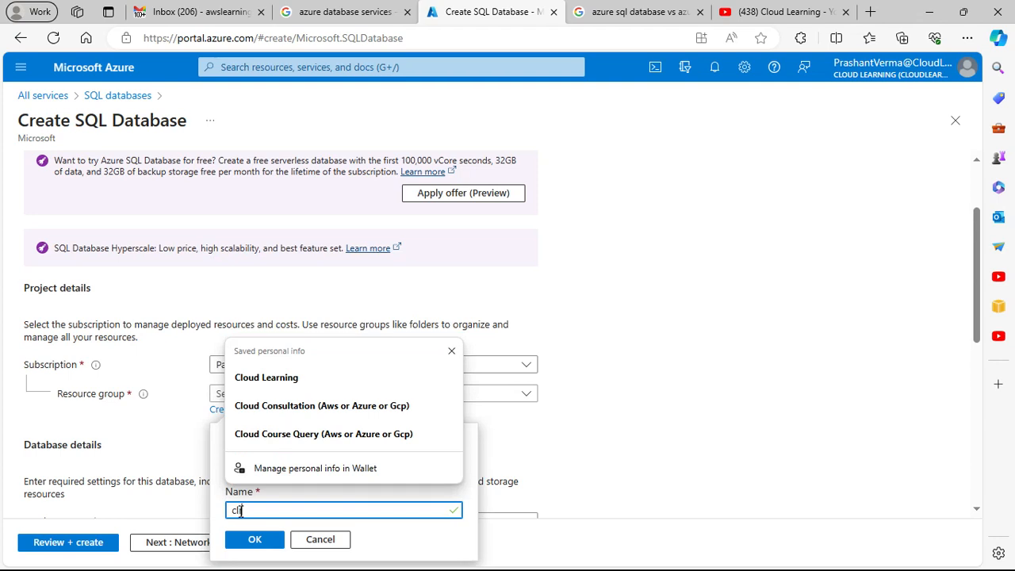
pyautogui.write('rgsql')
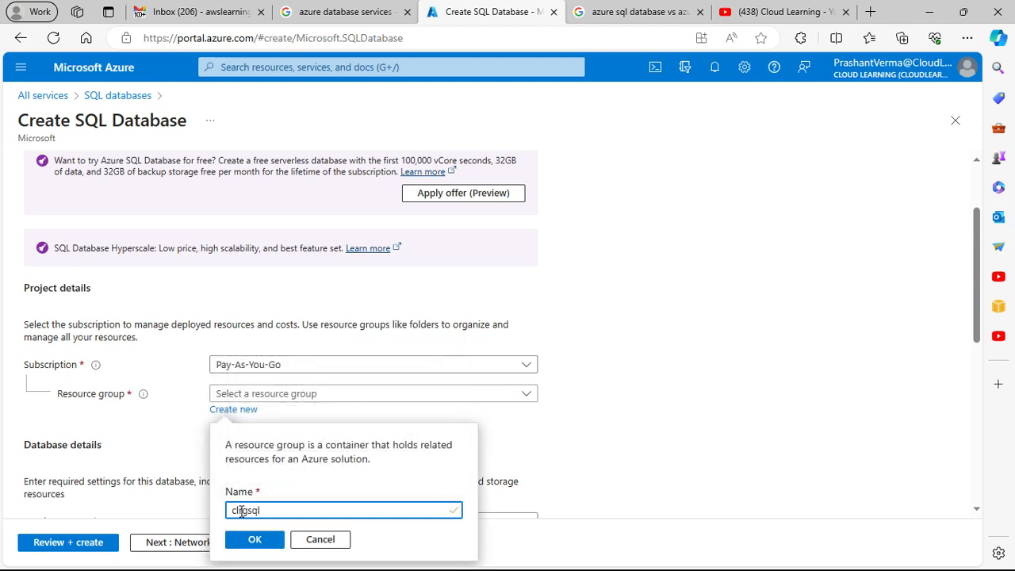
pyautogui.click(265, 539)
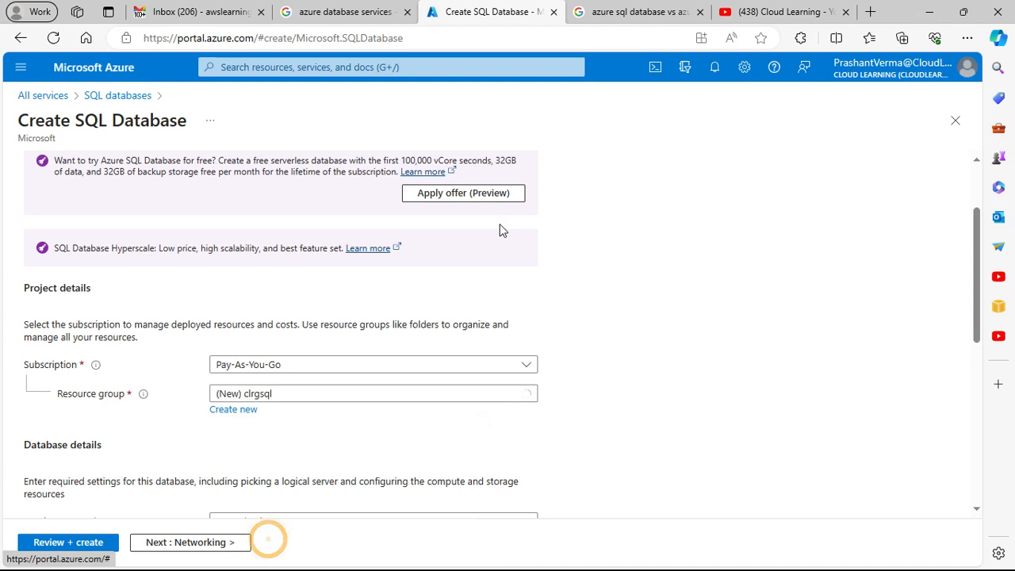
# Step: Name the new database clsqldb1 in the database details
pyautogui.scroll(-2, 503, 246)
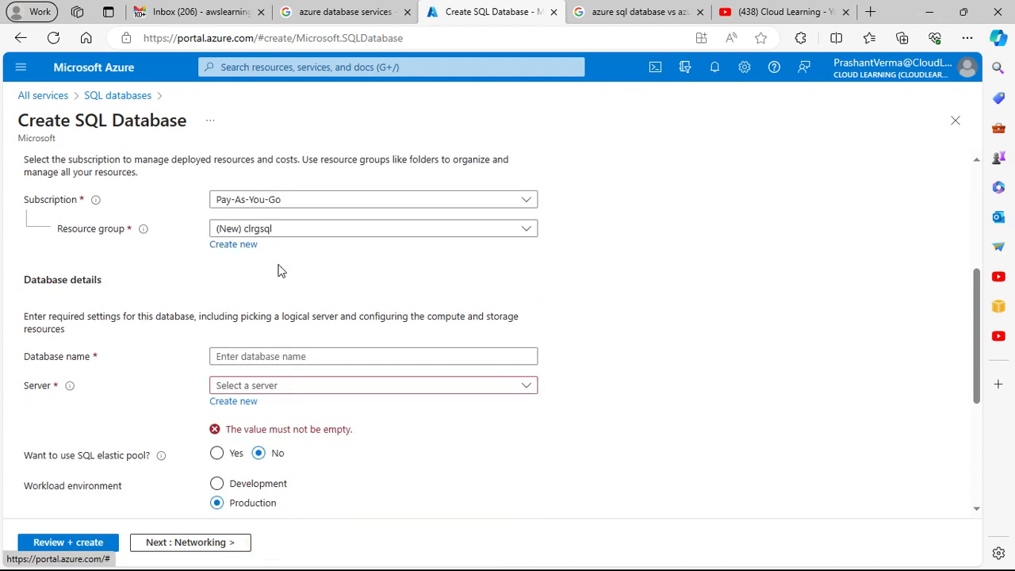
pyautogui.click(318, 356)
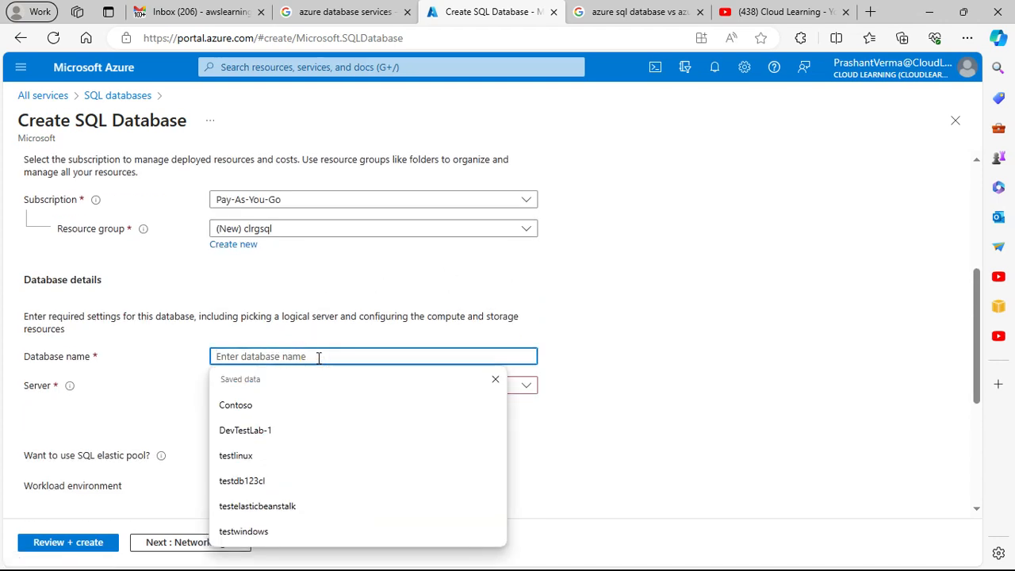
pyautogui.write('cldq')
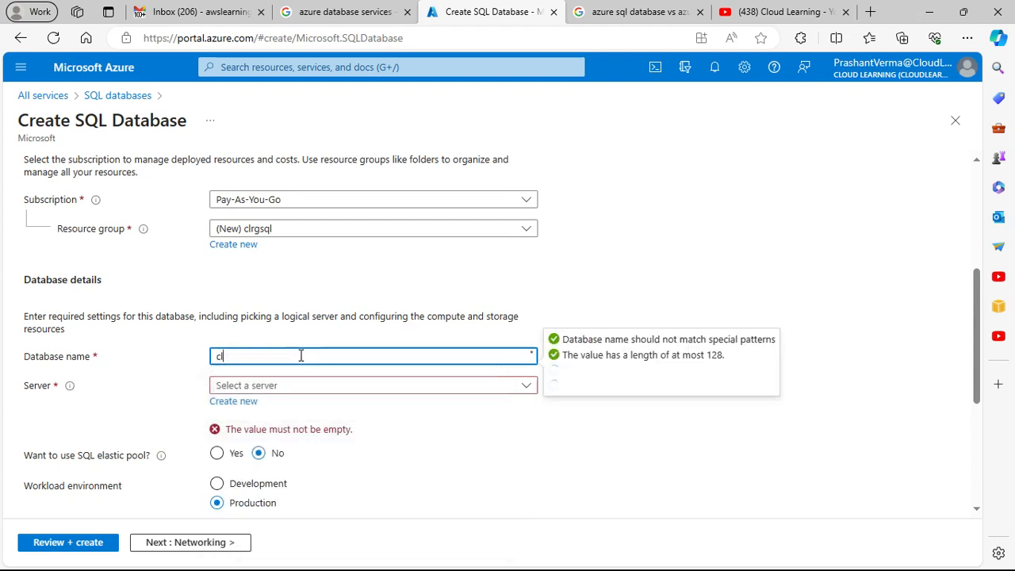
pyautogui.press('BackSpace')
pyautogui.write('sql')
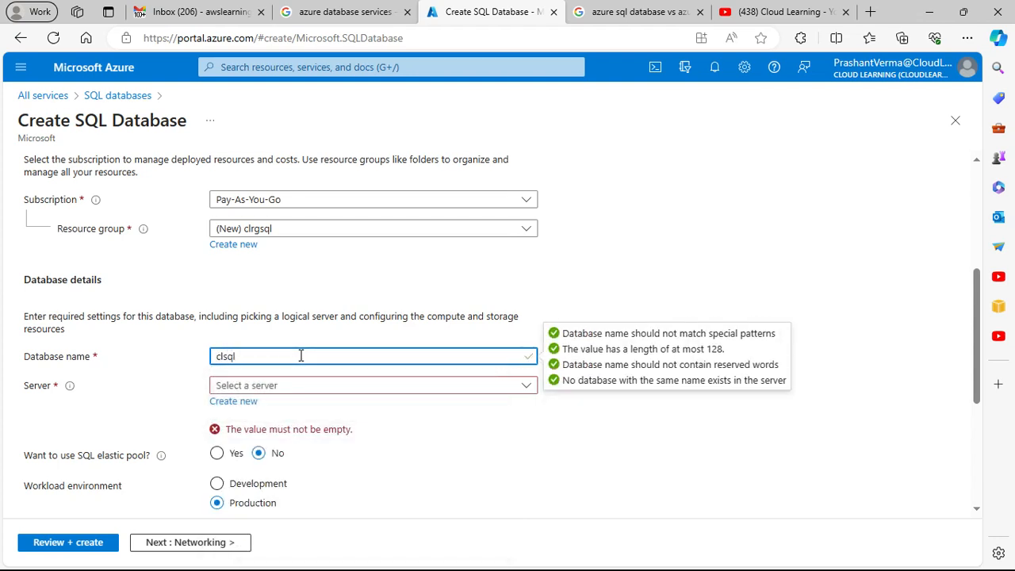
pyautogui.write('db1')
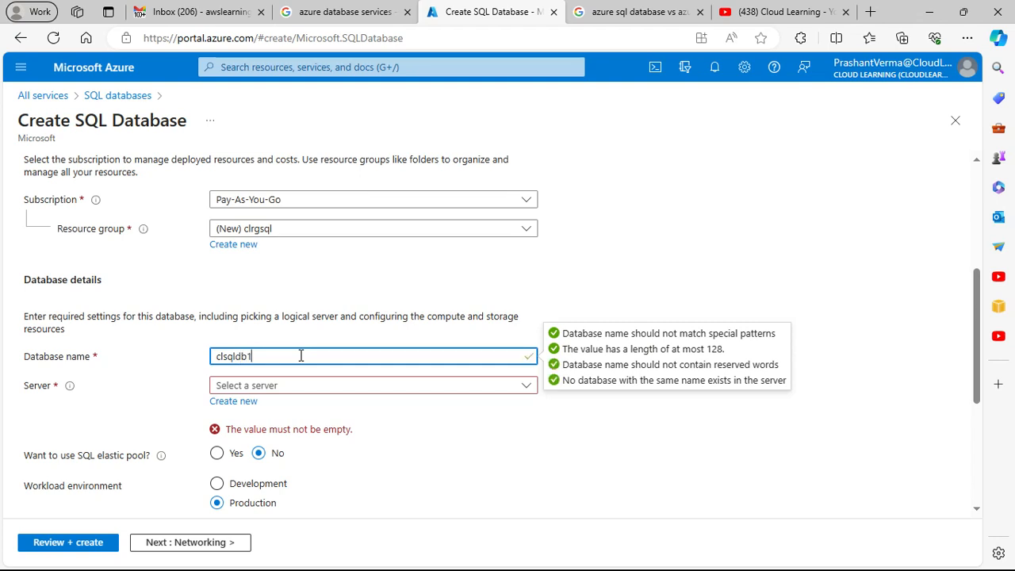
# Step: Check which existing servers are available to host the database
pyautogui.click(318, 389)
pyautogui.click(319, 389)
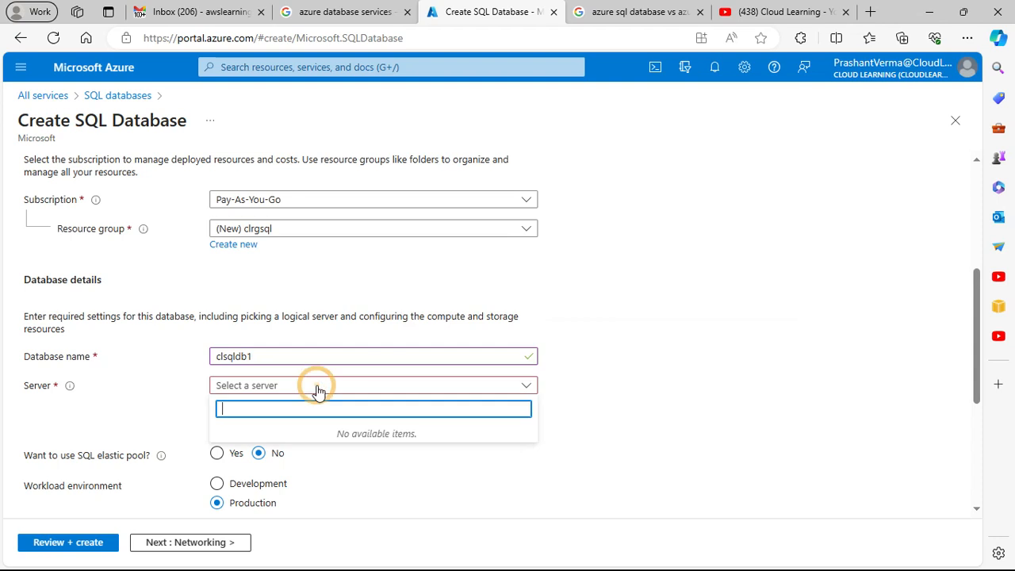
pyautogui.click(318, 387)
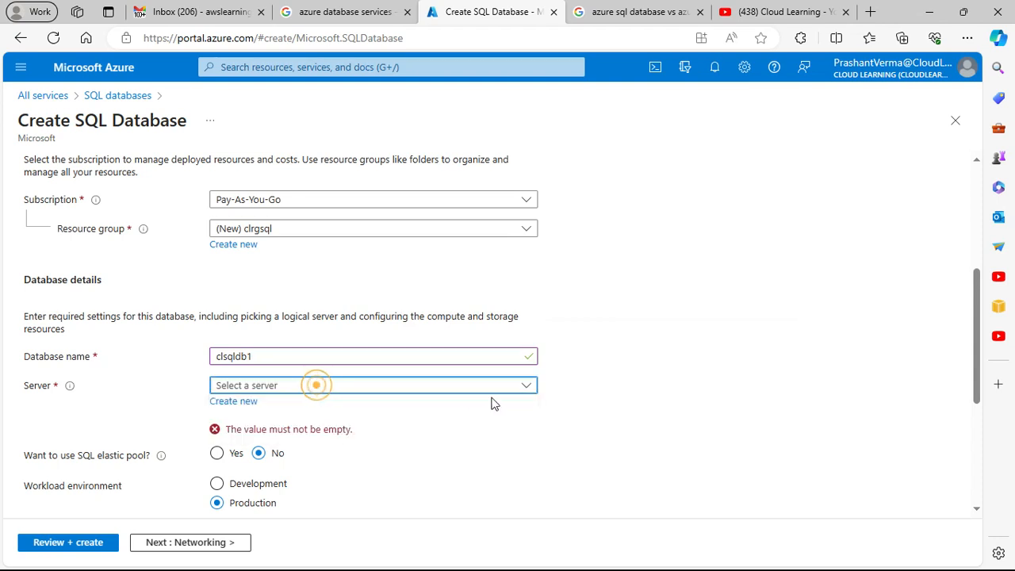
# Step: Start creating a new server for the database and name it cldbsql
pyautogui.click(231, 403)
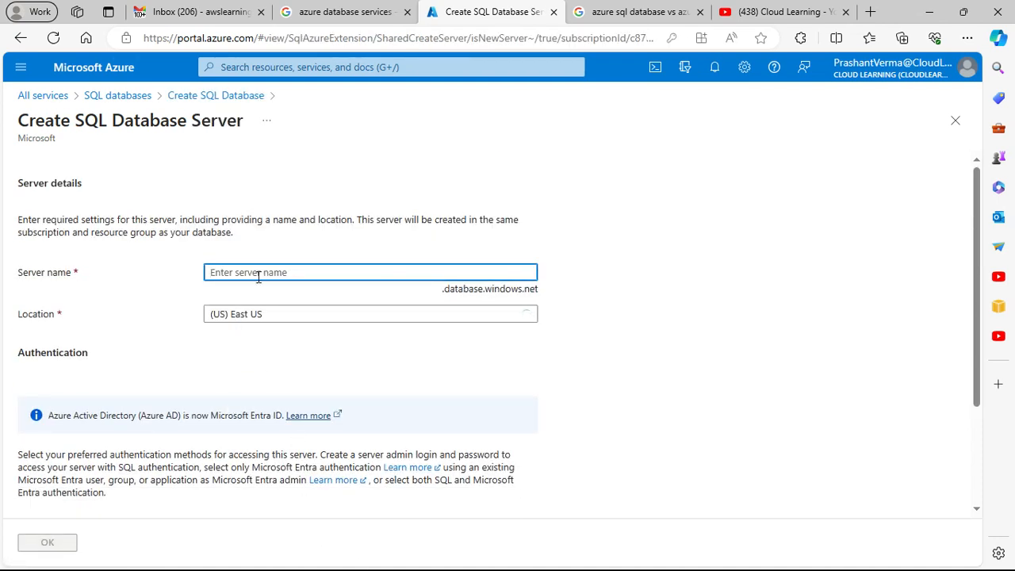
pyautogui.click(258, 276)
pyautogui.write('c')
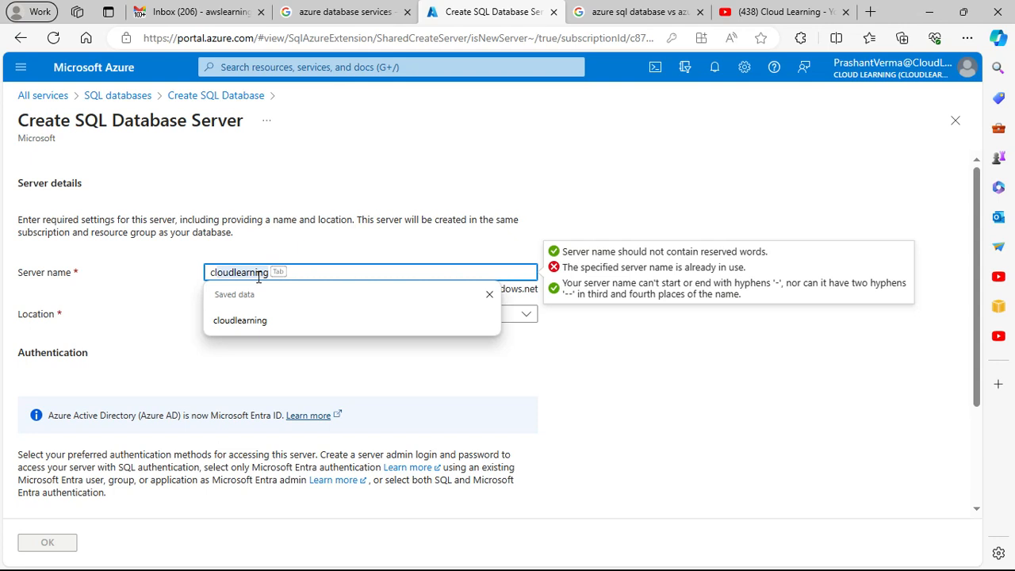
pyautogui.write('ldbsql')
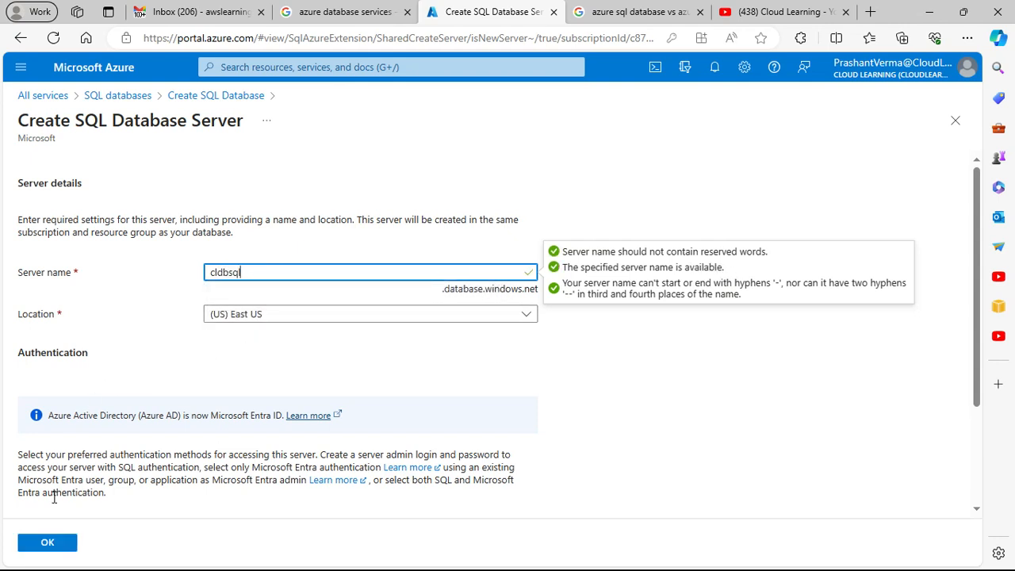
pyautogui.click(41, 545)
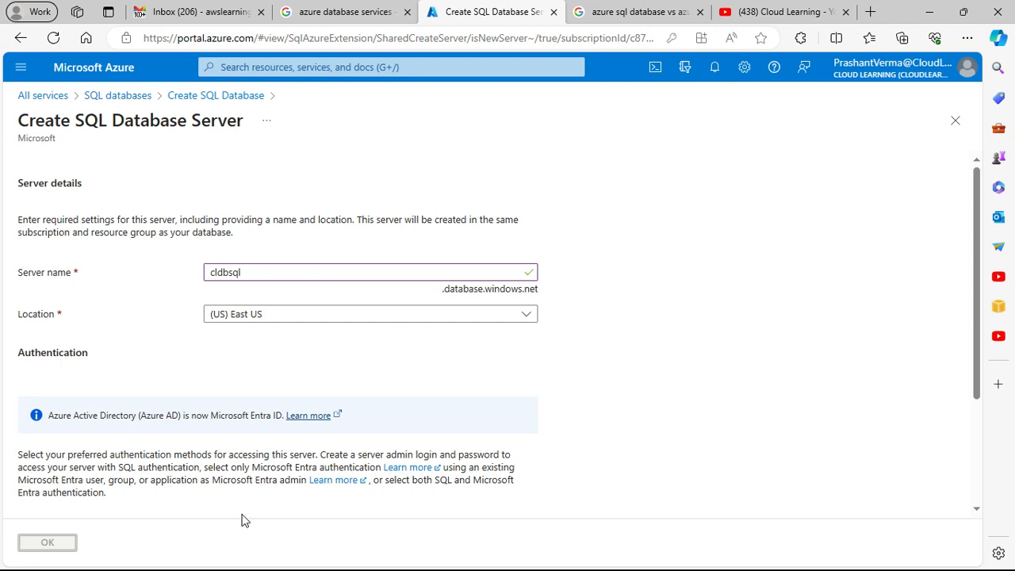
# Step: Set the server to use both SQL and Microsoft Entra authentication, and assign the portal account's user as the Microsoft Entra admin
pyautogui.scroll(-2, 245, 517)
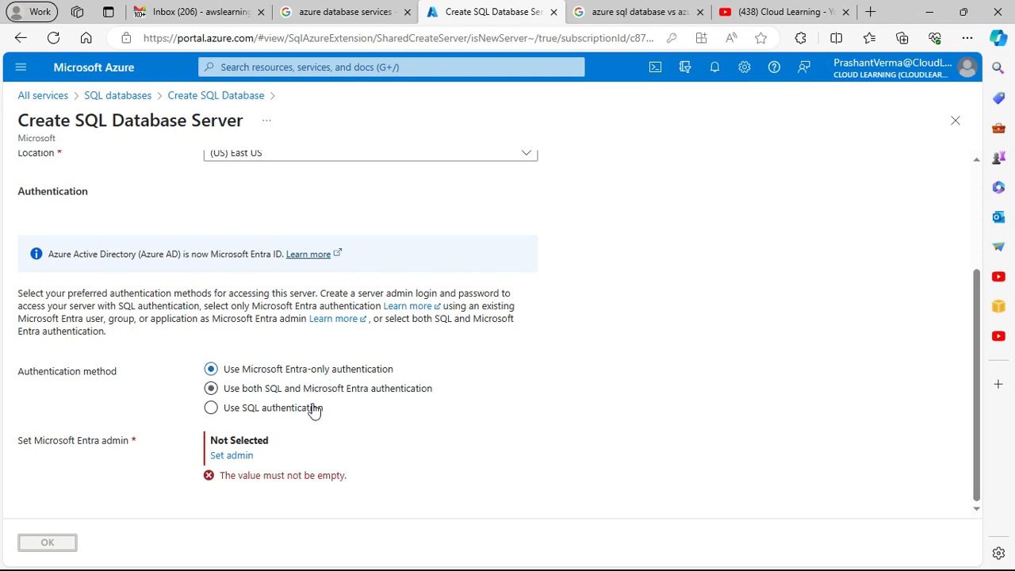
pyautogui.click(283, 390)
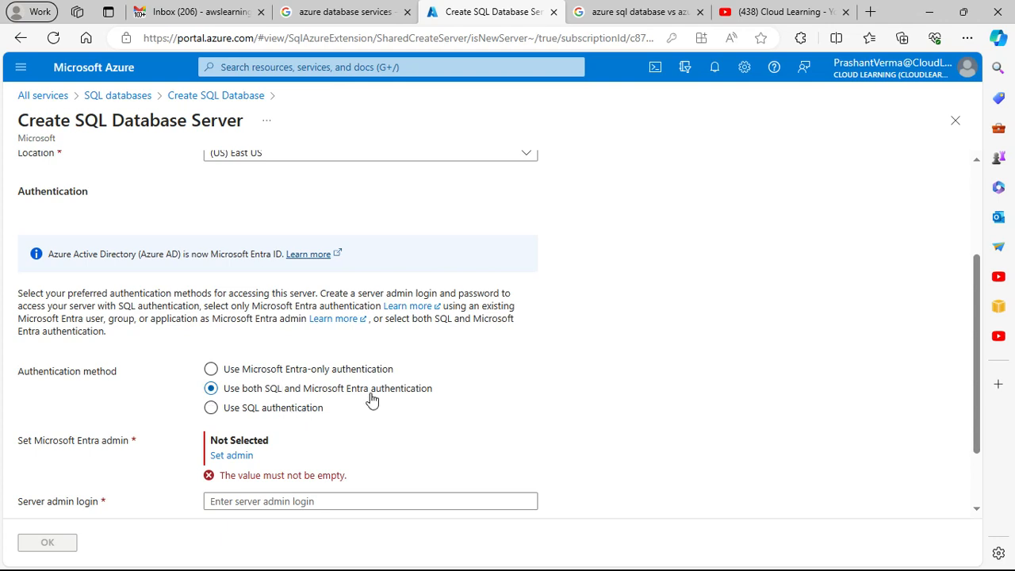
pyautogui.click(244, 457)
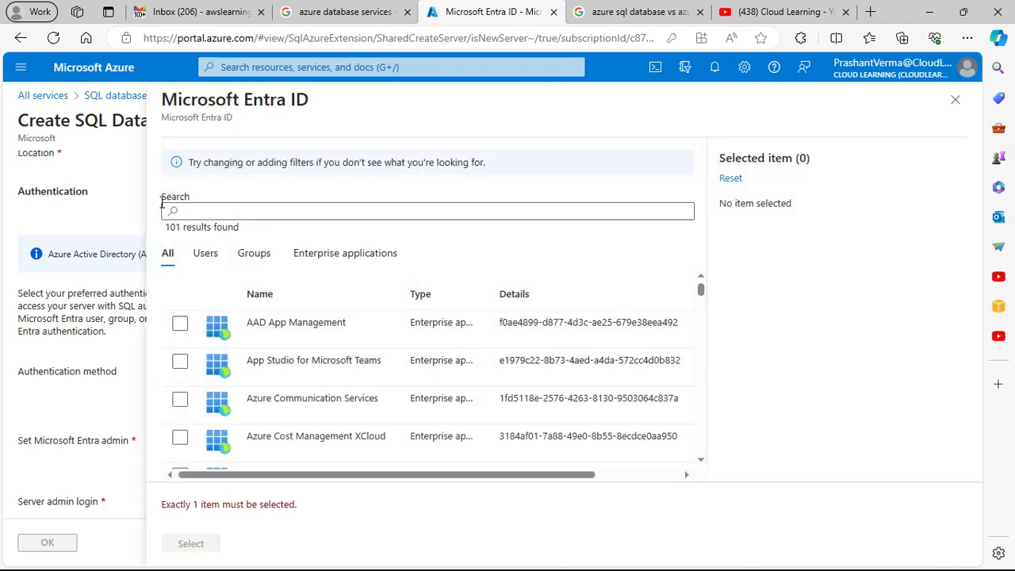
pyautogui.click(205, 212)
pyautogui.write('prashant')
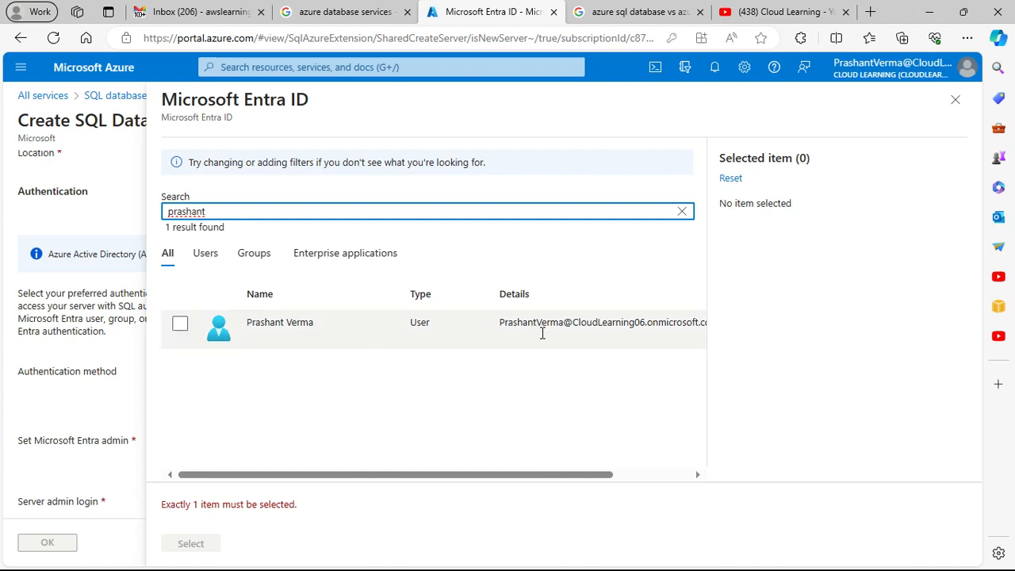
pyautogui.moveTo(573, 474); pyautogui.dragTo(476, 473)
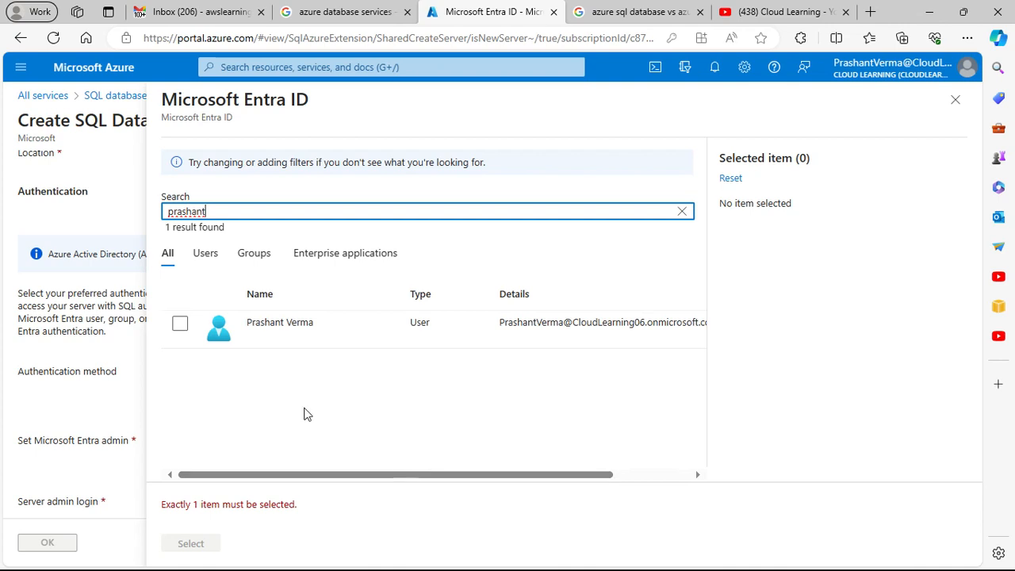
pyautogui.click(179, 323)
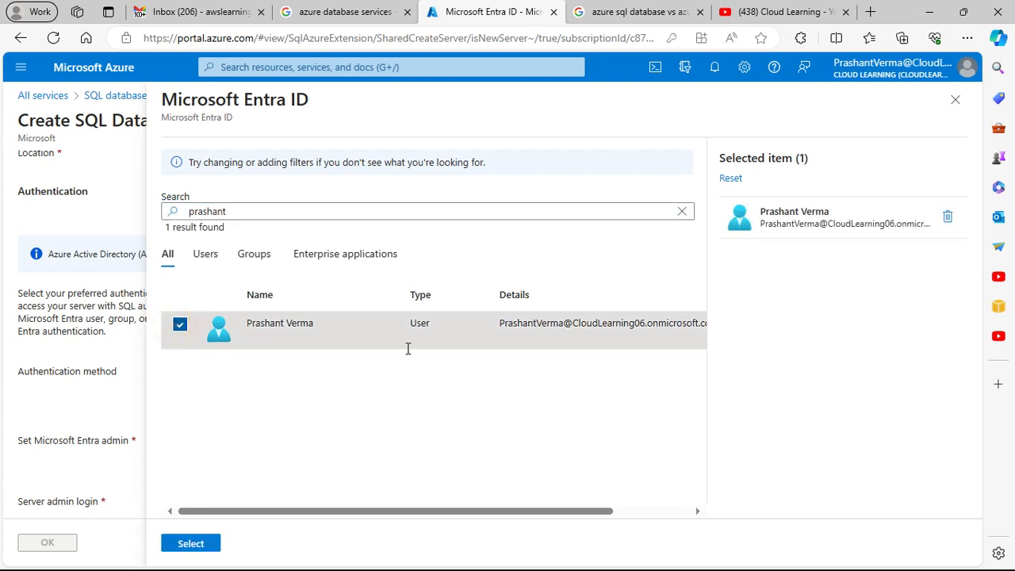
pyautogui.click(188, 544)
# Step: Enter the server admin login, set and confirm its password, and accept the new server's settings
pyautogui.scroll(-2, 301, 432)
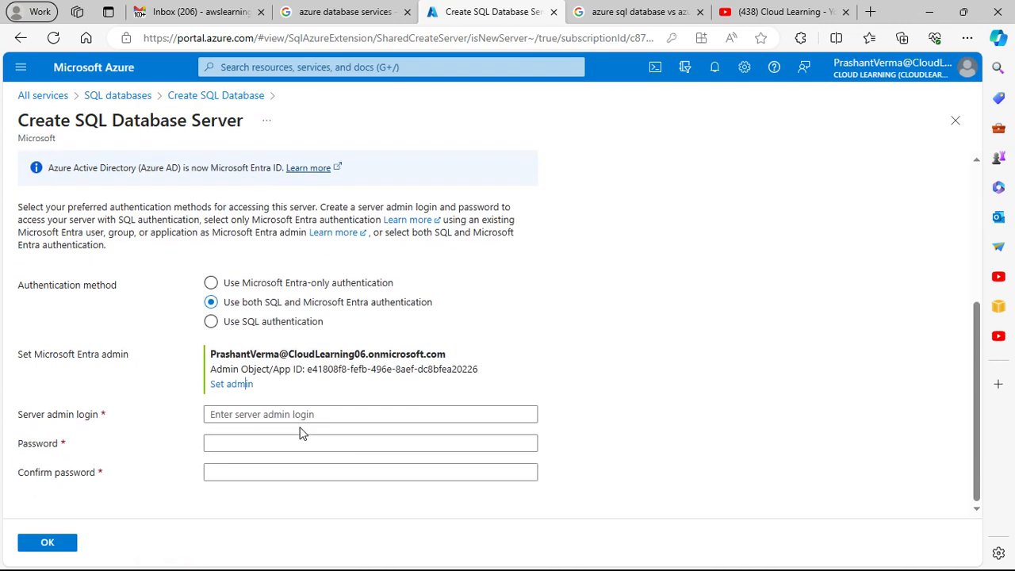
pyautogui.click(249, 416)
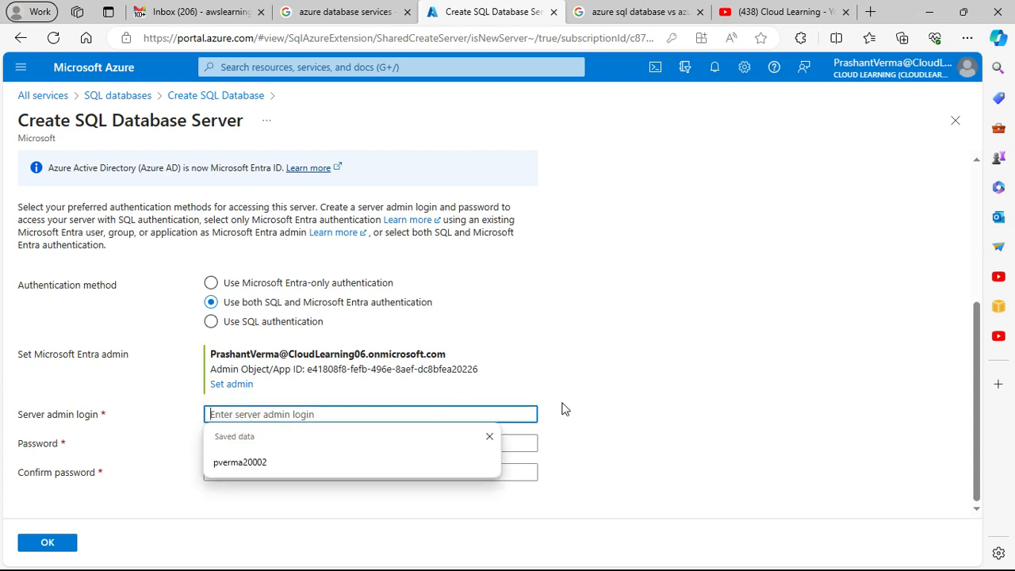
pyautogui.click(605, 404)
pyautogui.click(271, 414)
pyautogui.write('prashantverma')
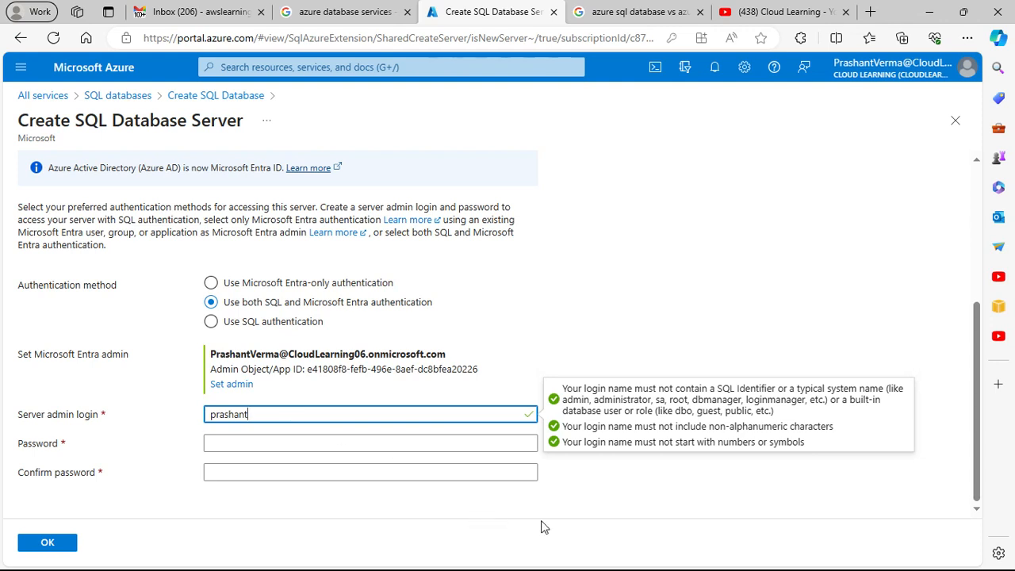
pyautogui.click(244, 443)
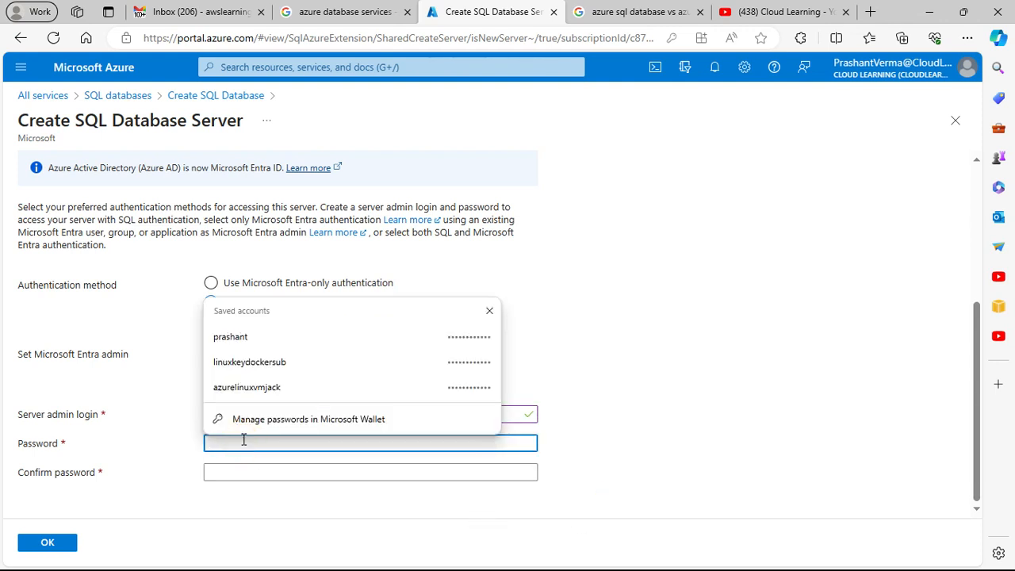
pyautogui.write('•••••••••')
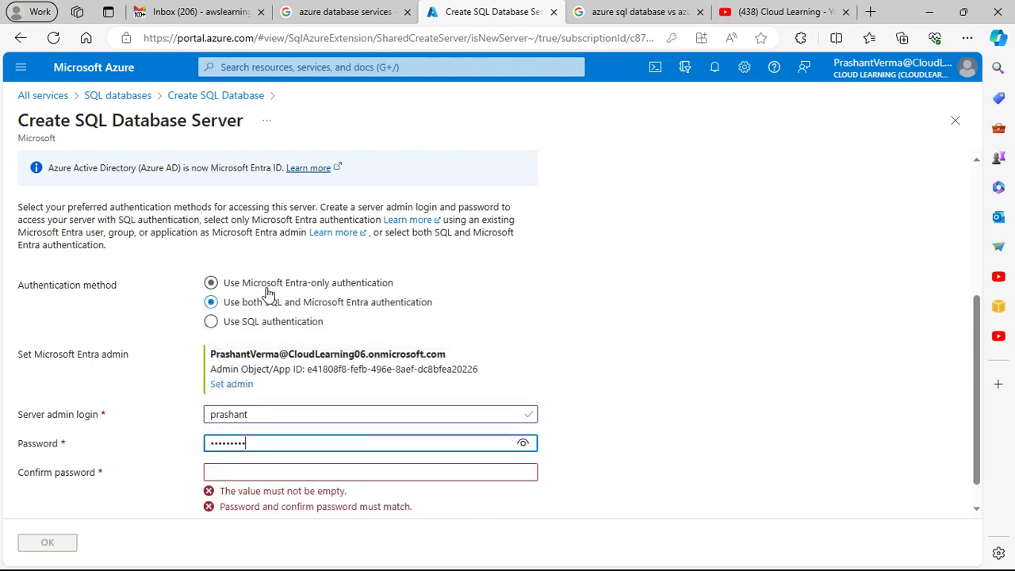
pyautogui.press('Tab')
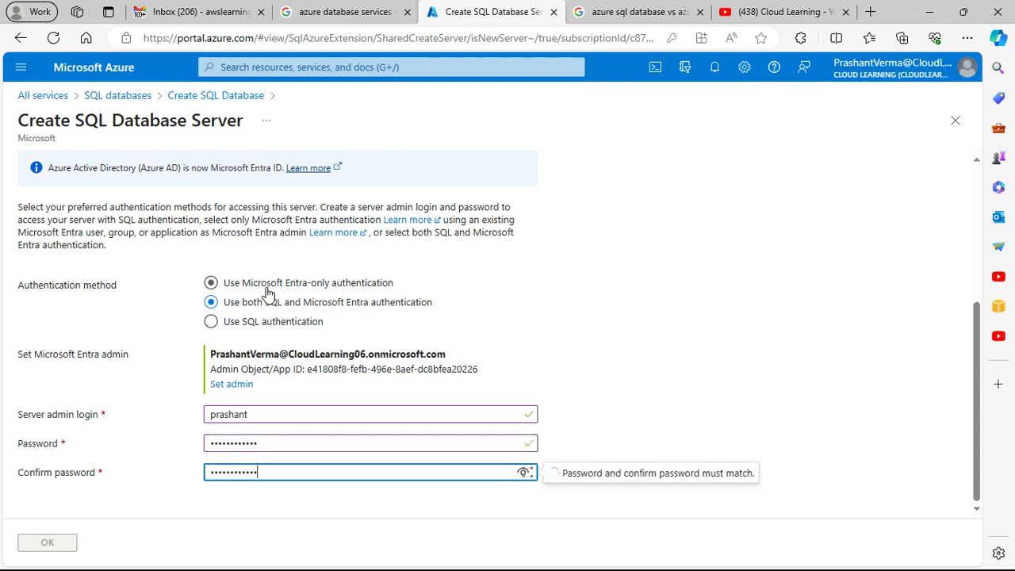
pyautogui.click(66, 542)
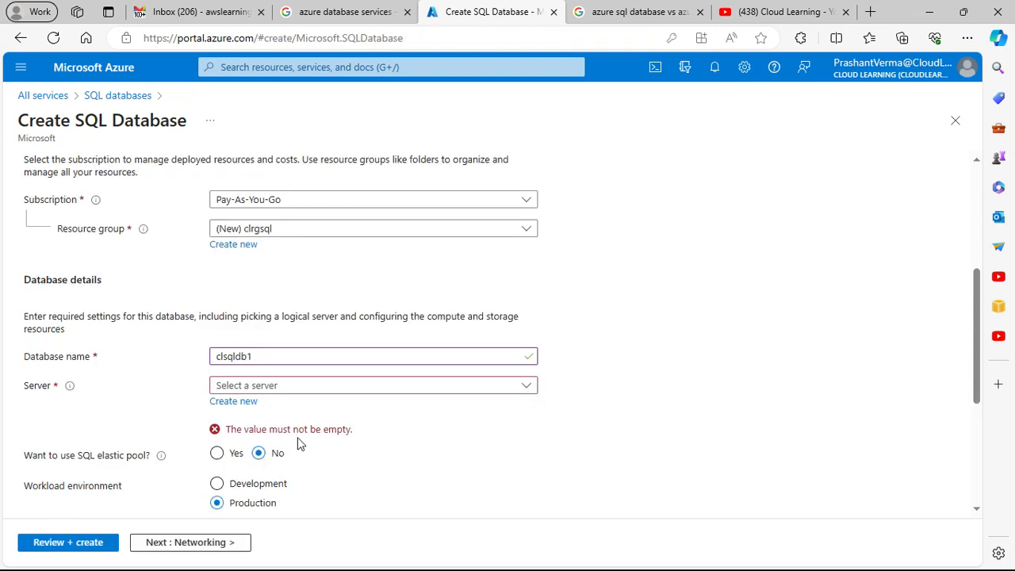
# Step: Review the database's server, elastic pool, workload environment, compute and storage, and backup redundancy settings
pyautogui.scroll(-3, 304, 437)
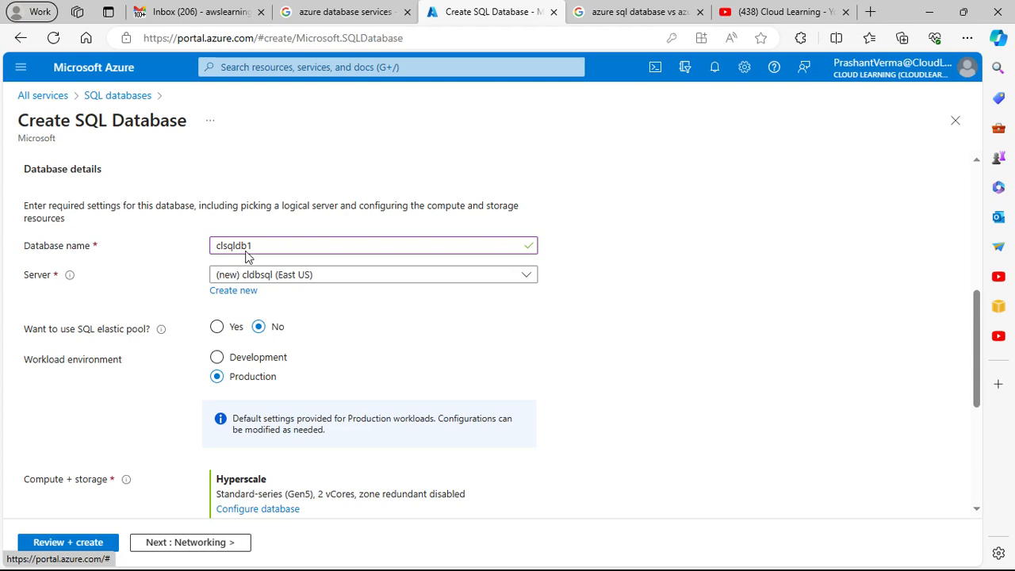
pyautogui.scroll(-5, 253, 257)
pyautogui.scroll(5, 395, 321)
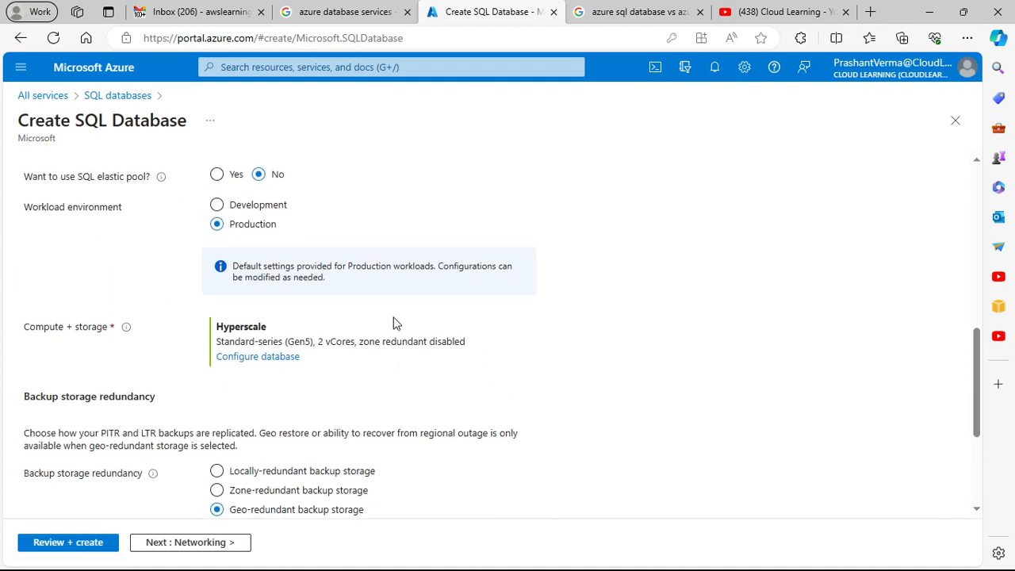
pyautogui.scroll(3, 395, 317)
pyautogui.scroll(-6, 397, 317)
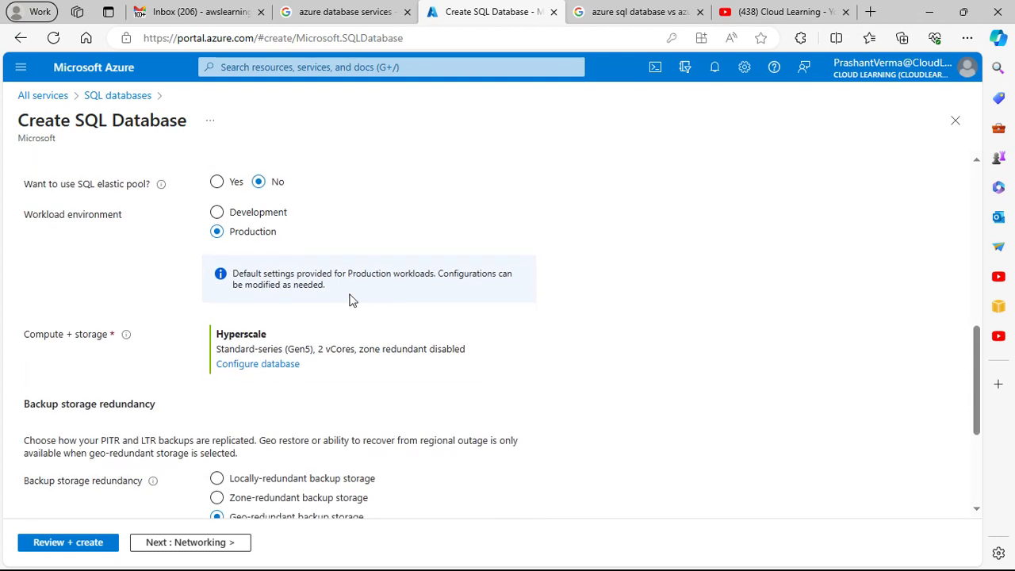
# Step: Switch the workload environment to Development and back to Production to compare their default settings
pyautogui.click(236, 214)
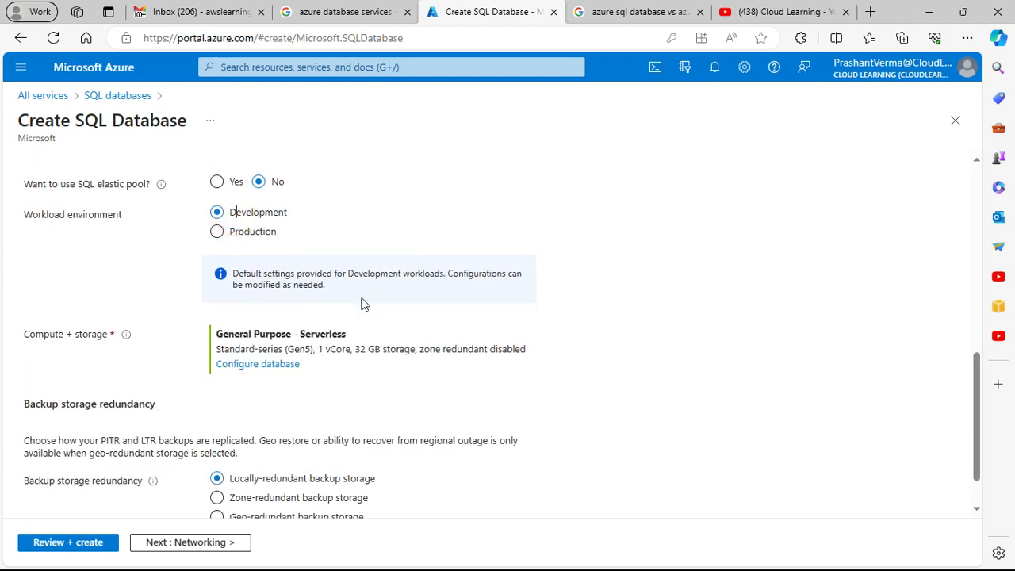
pyautogui.click(231, 232)
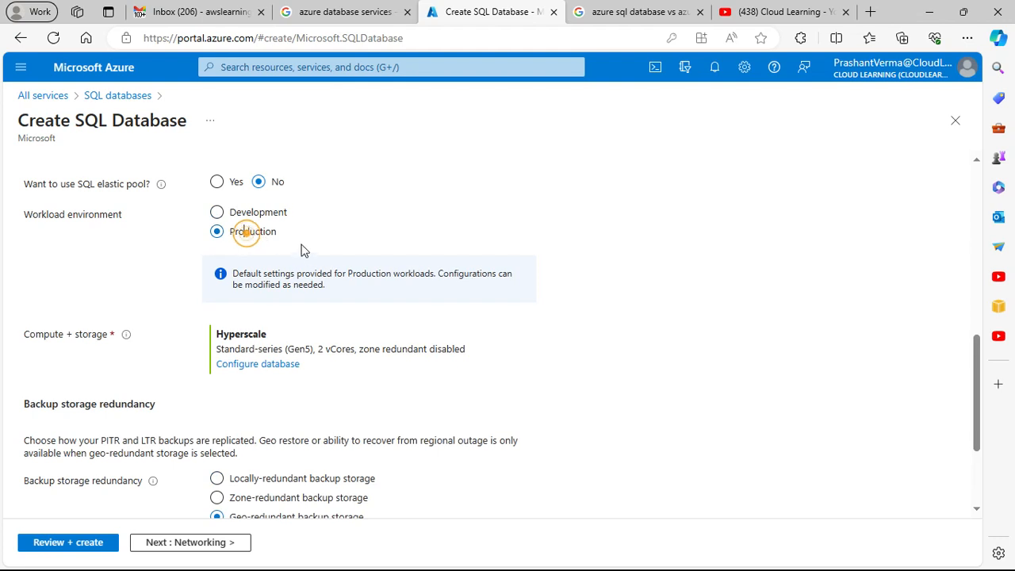
# Step: Open the database's compute and storage configuration and review its compute tier, hardware and cost summary
pyautogui.scroll(-1, 402, 317)
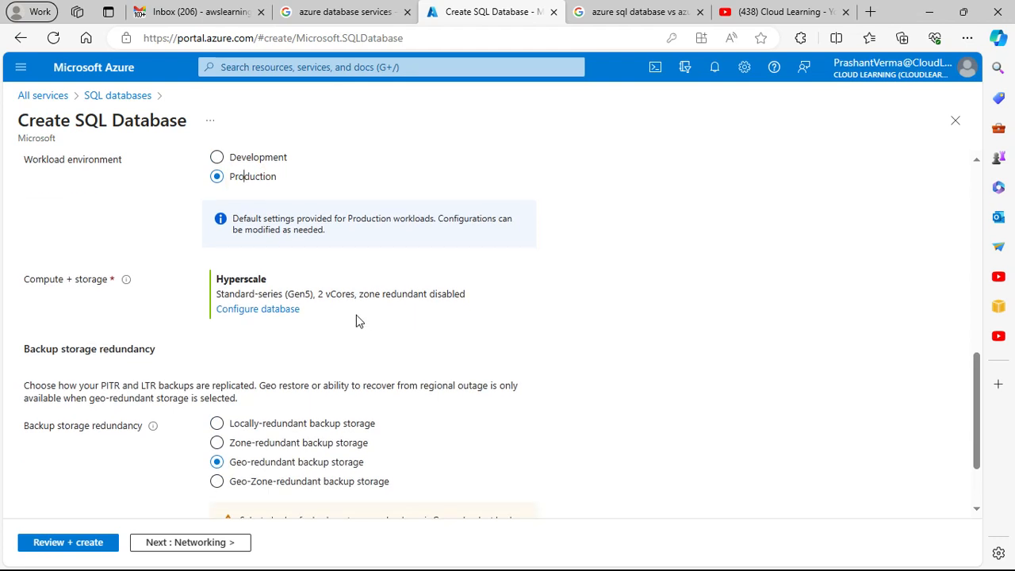
pyautogui.click(277, 310)
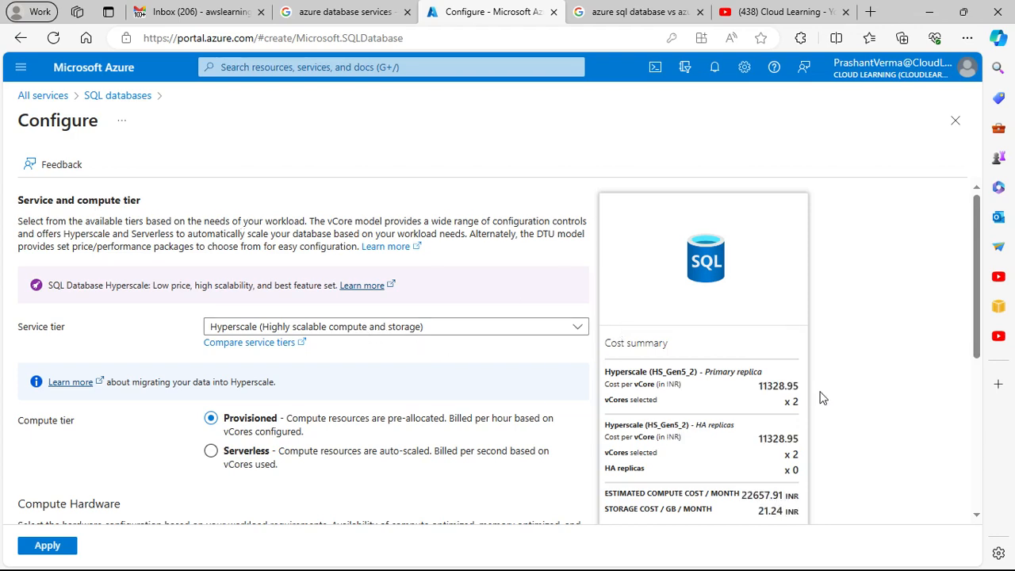
pyautogui.scroll(-1, 675, 409)
pyautogui.scroll(-1, 674, 409)
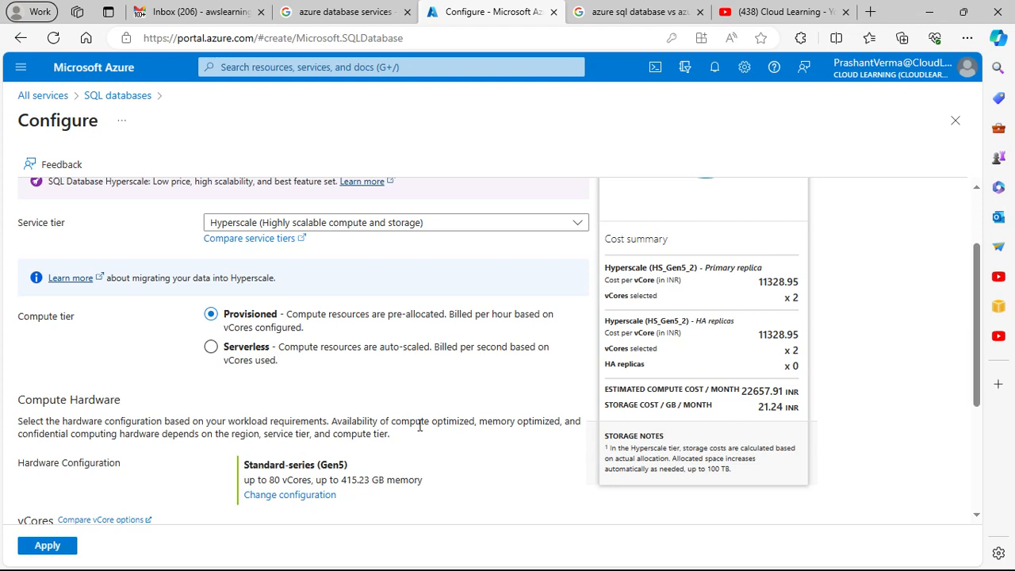
# Step: Examine the service tiers offered under the vCore-based and DTU-based purchasing models without changing the selection
pyautogui.click(343, 224)
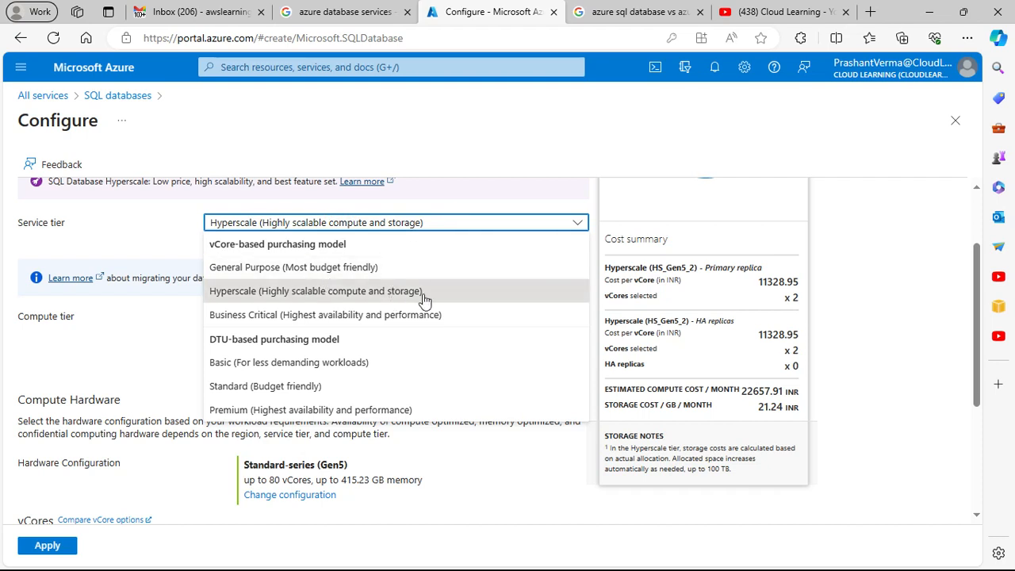
pyautogui.click(94, 240)
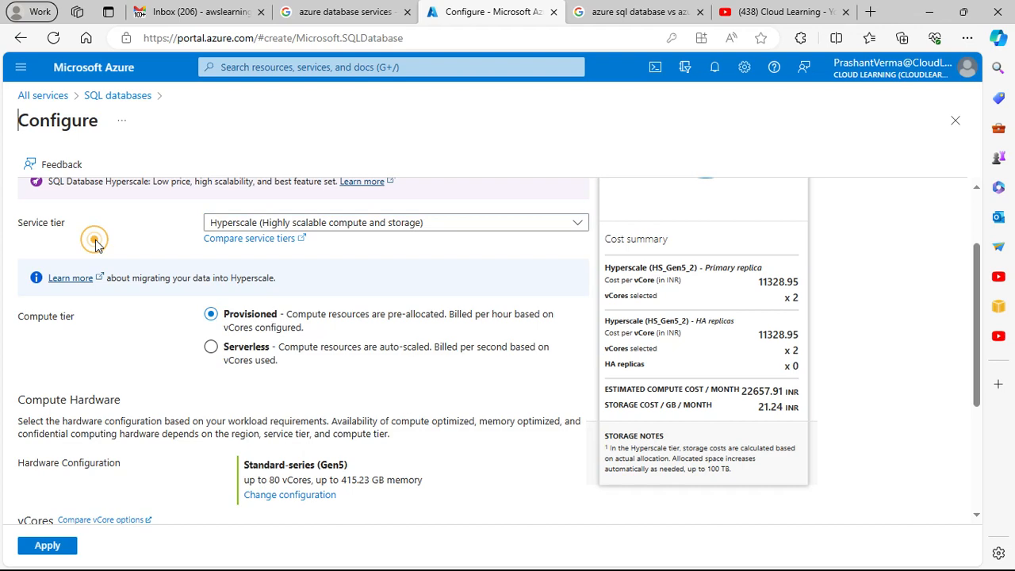
pyautogui.scroll(3, 187, 270)
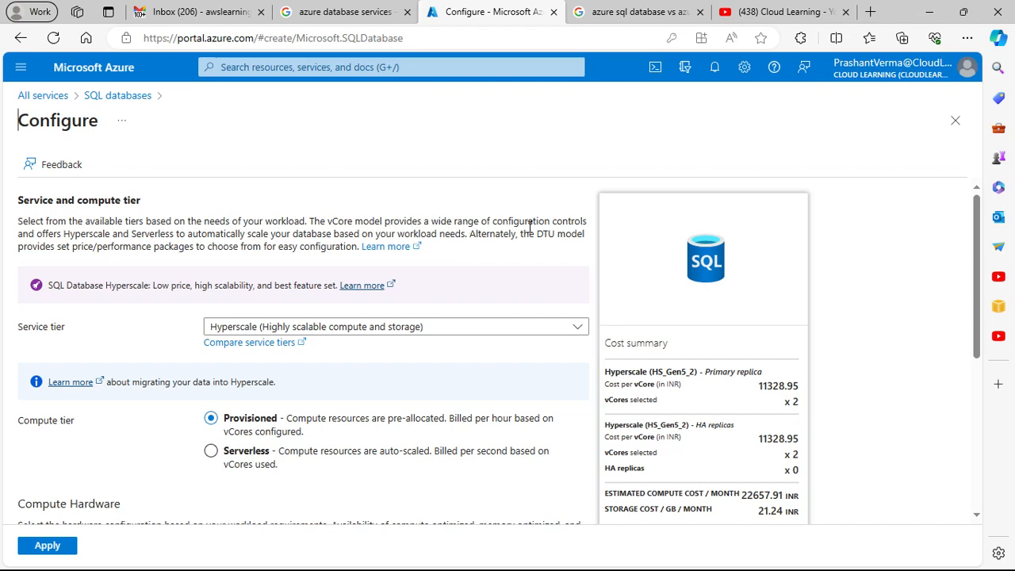
pyautogui.click(482, 328)
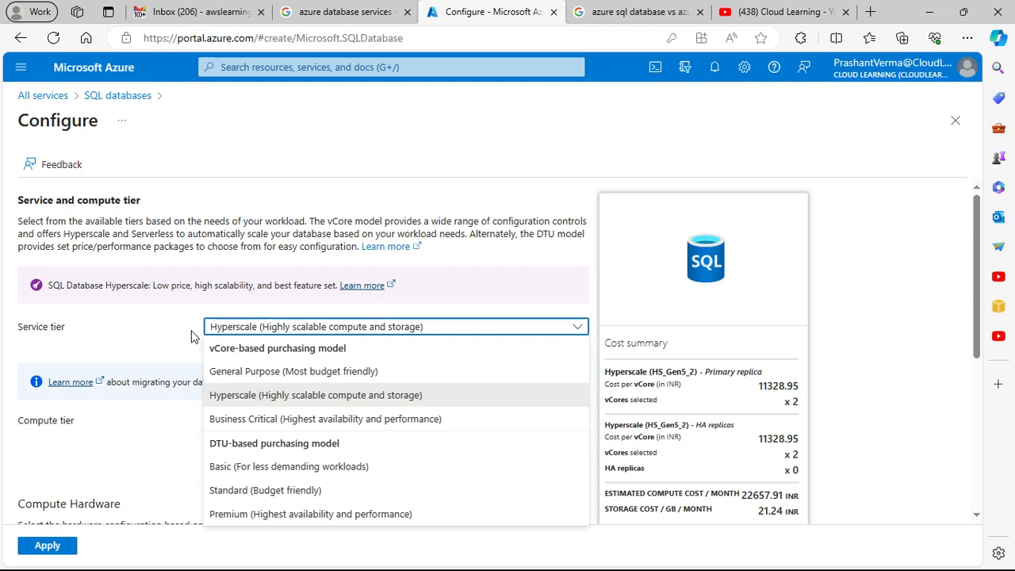
pyautogui.click(145, 326)
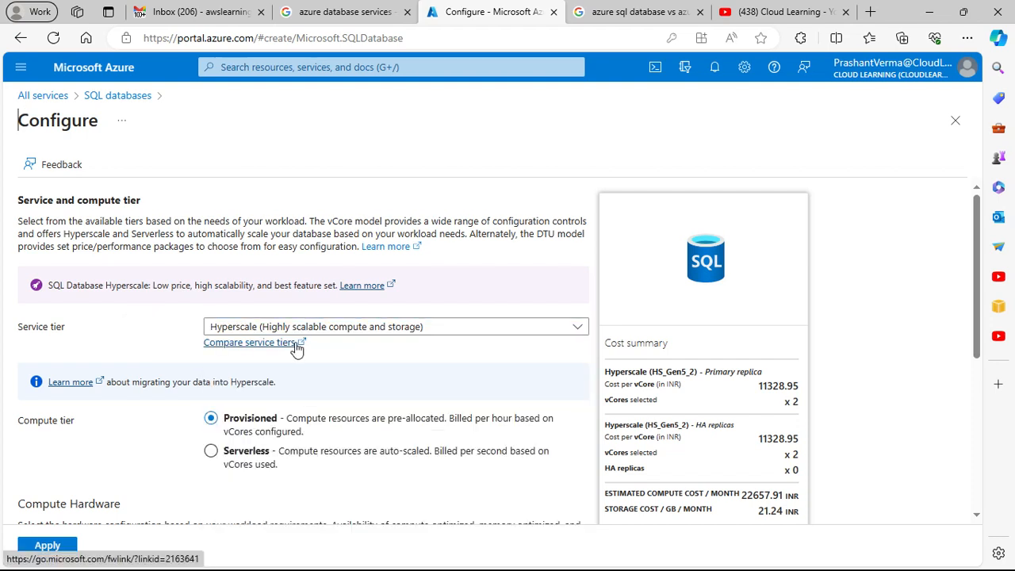
# Step: Open the service tier comparison article in a new browser tab and switch to it
pyautogui.rightClick(265, 346)
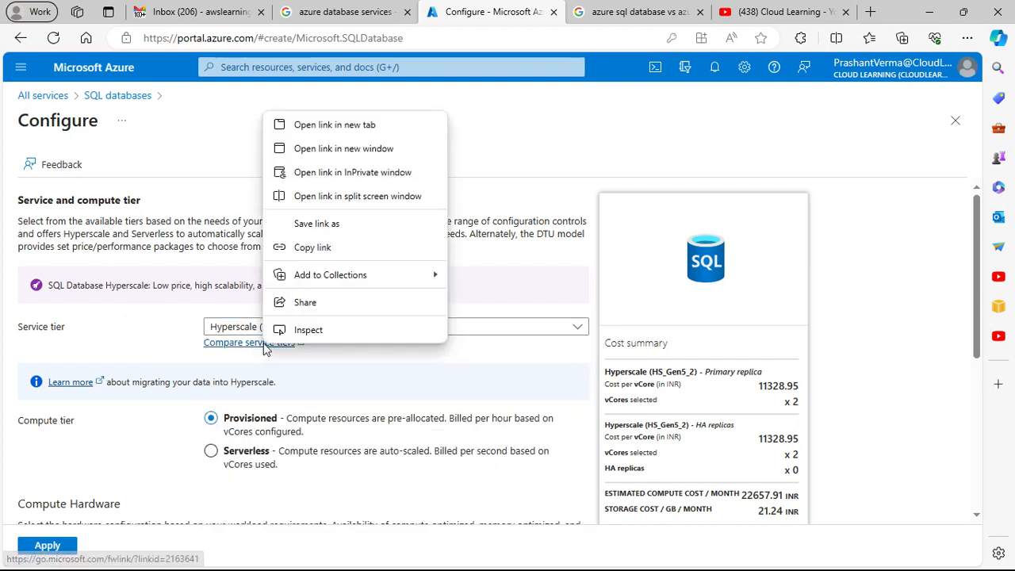
pyautogui.click(337, 125)
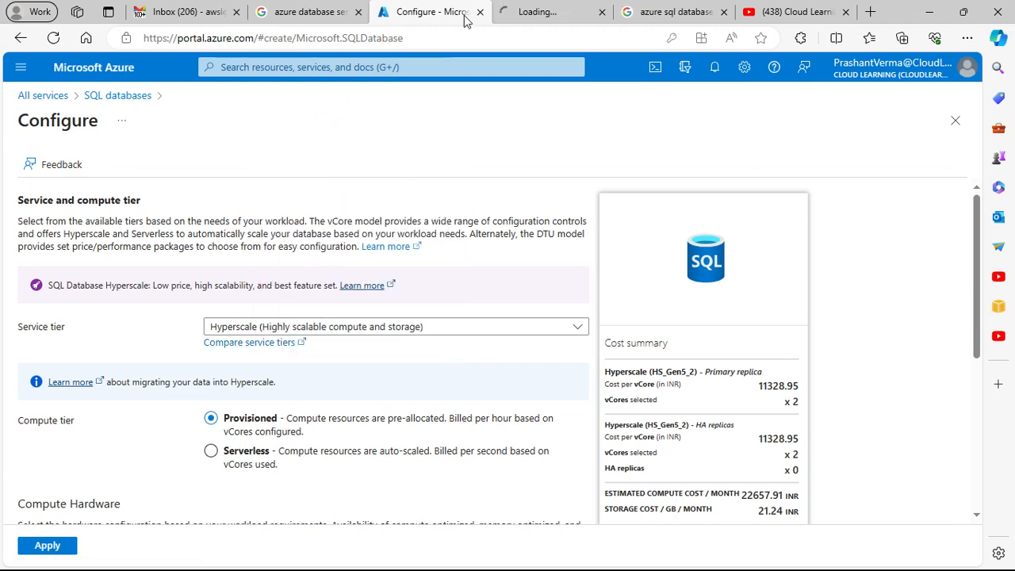
pyautogui.click(533, 15)
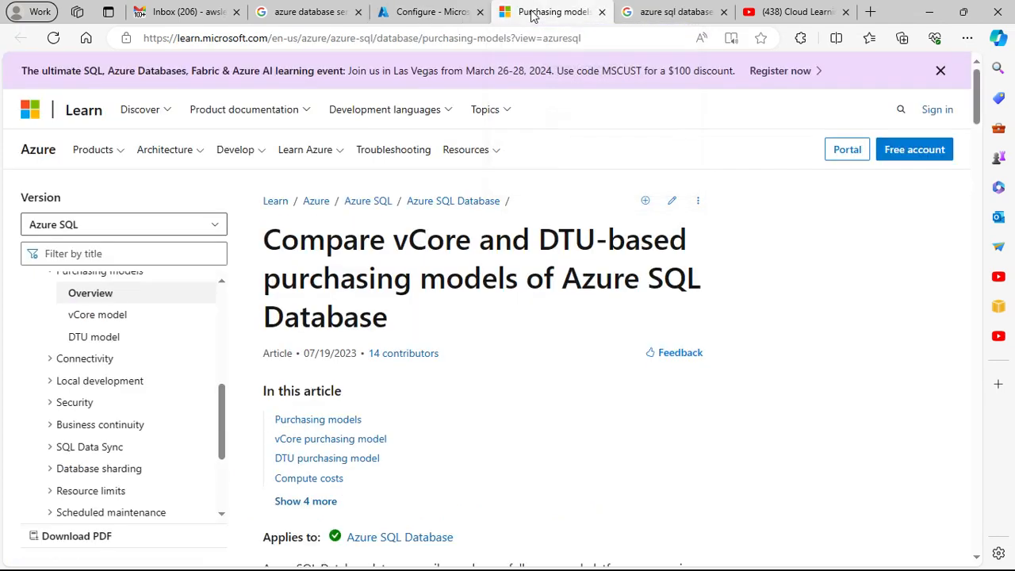
# Step: Read the article's explanation of the provisioned and serverless compute tiers and of the vCore and DTU purchasing models
pyautogui.scroll(-5, 475, 337)
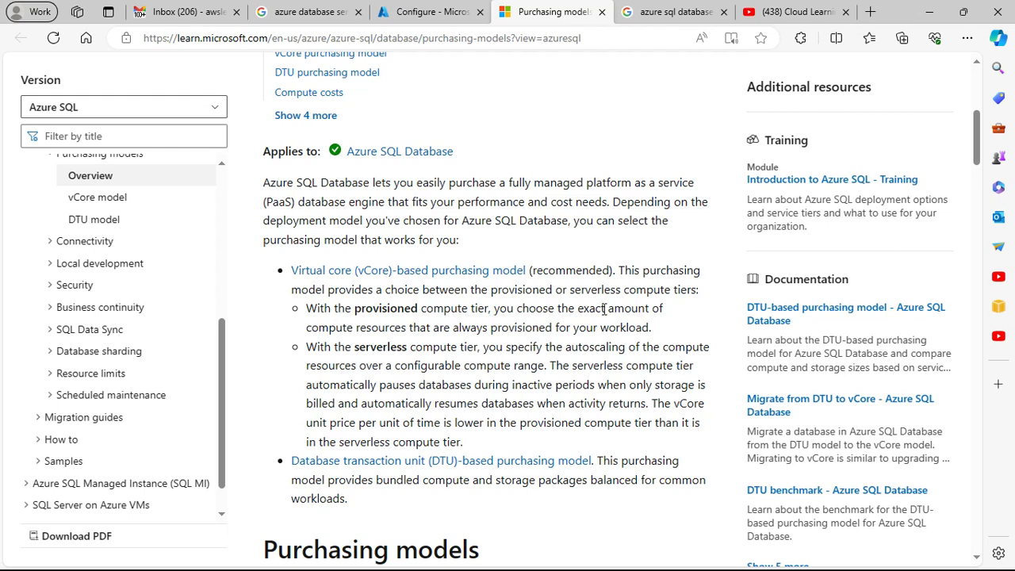
pyautogui.moveTo(357, 328); pyautogui.dragTo(657, 332)
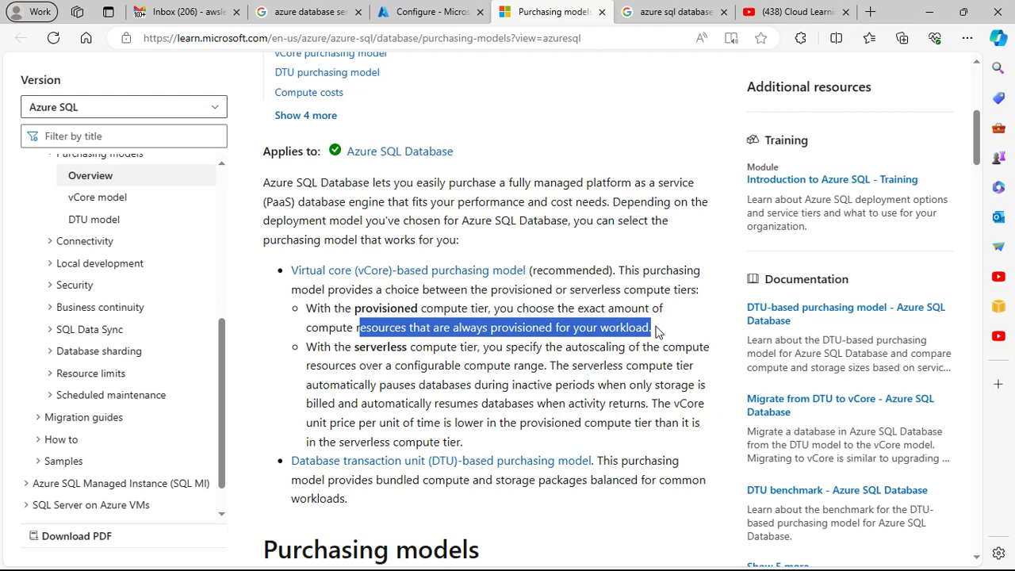
pyautogui.click(550, 376)
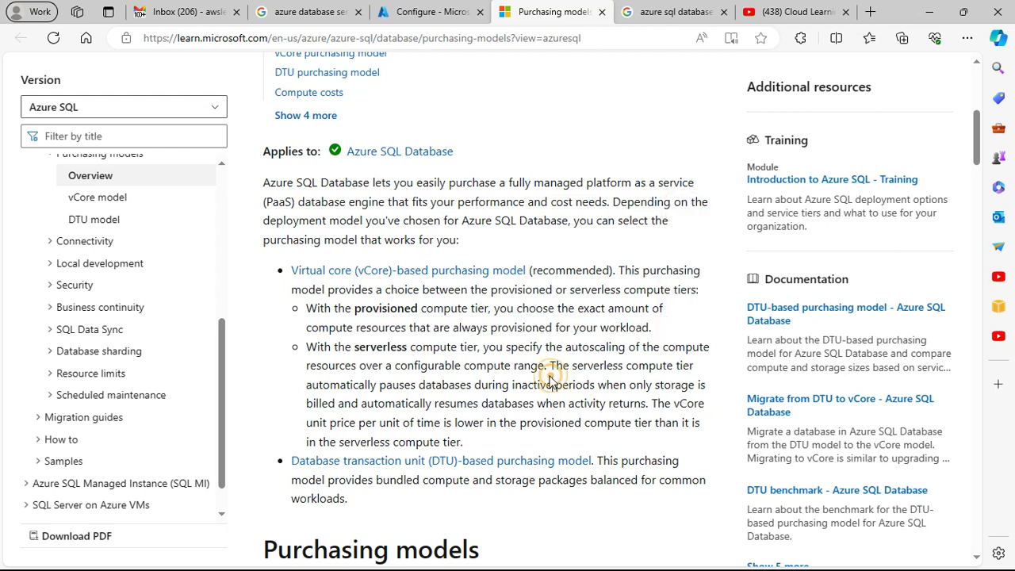
pyautogui.moveTo(412, 352); pyautogui.dragTo(449, 355)
pyautogui.click(526, 361)
pyautogui.moveTo(422, 367); pyautogui.dragTo(627, 375)
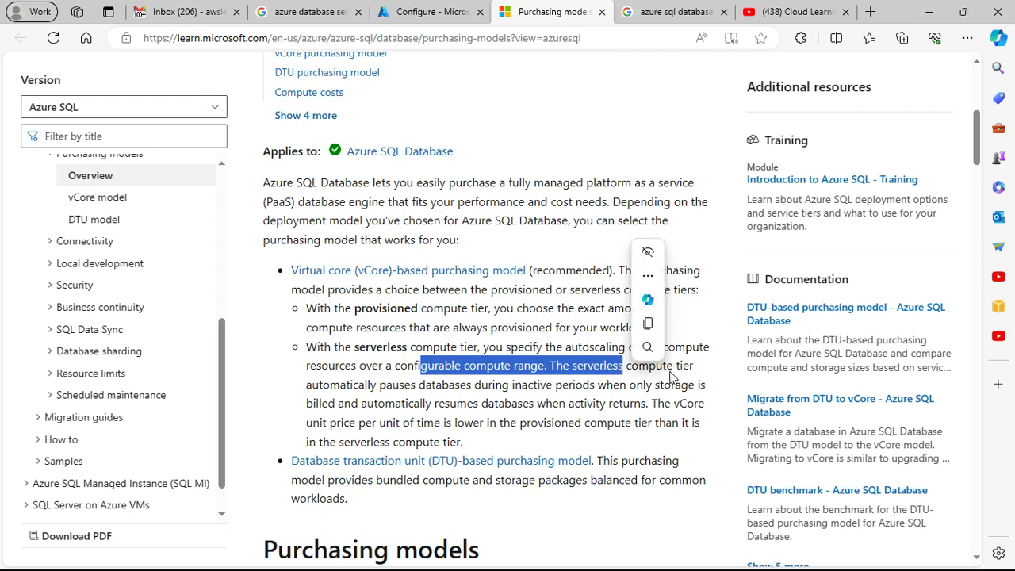
pyautogui.click(419, 386)
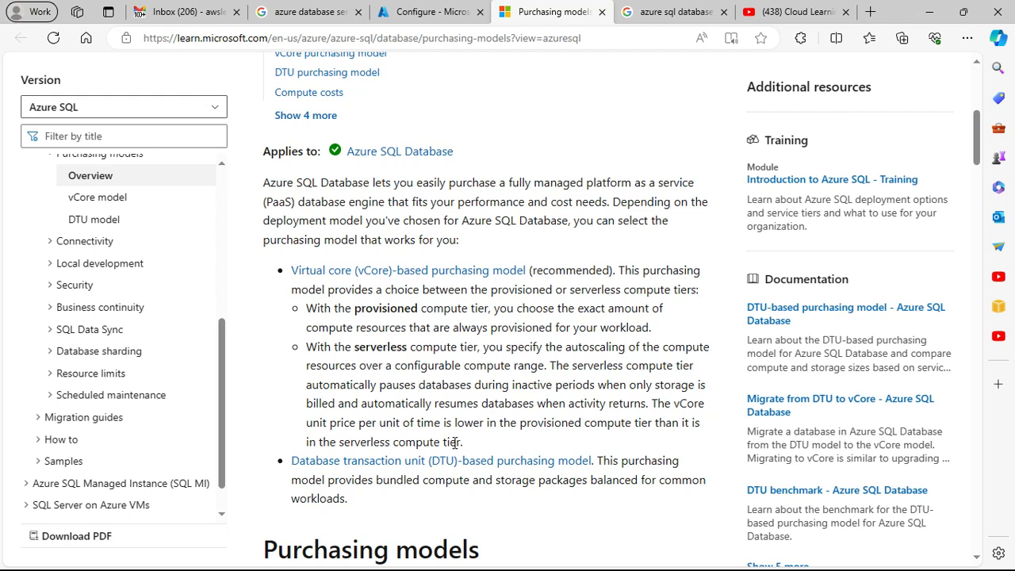
pyautogui.scroll(-3, 511, 440)
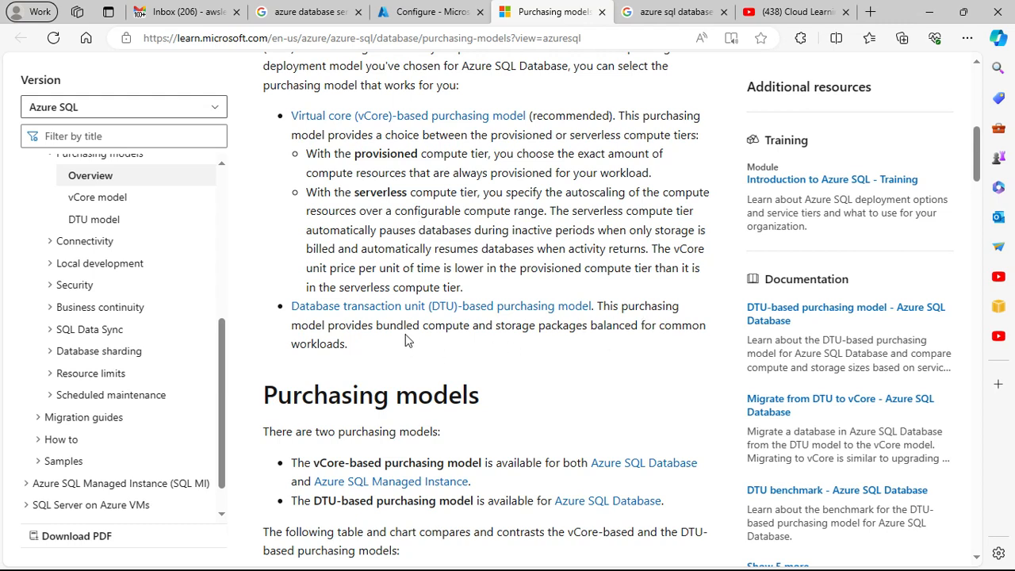
pyautogui.scroll(-1, 442, 345)
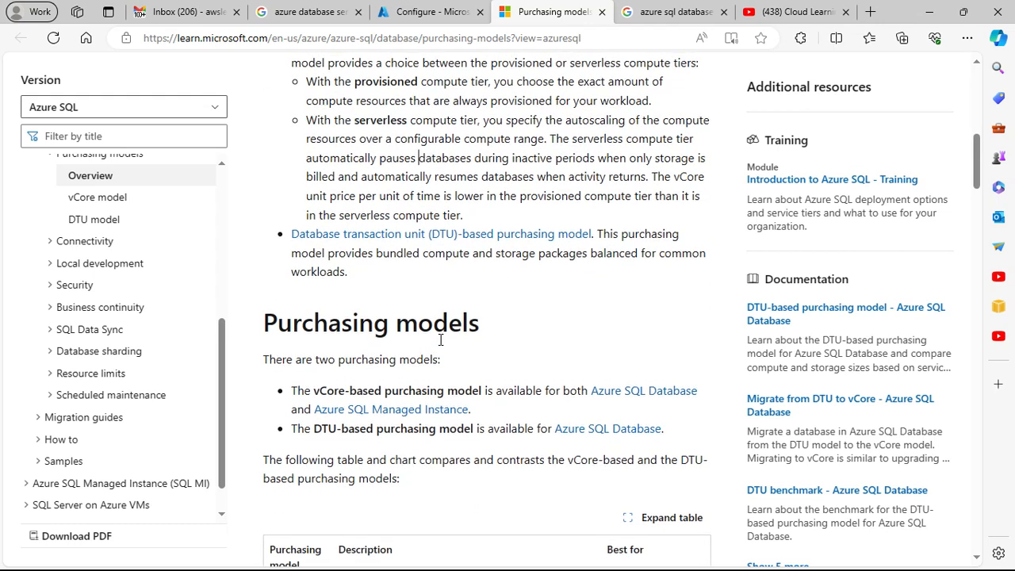
pyautogui.scroll(3, 442, 346)
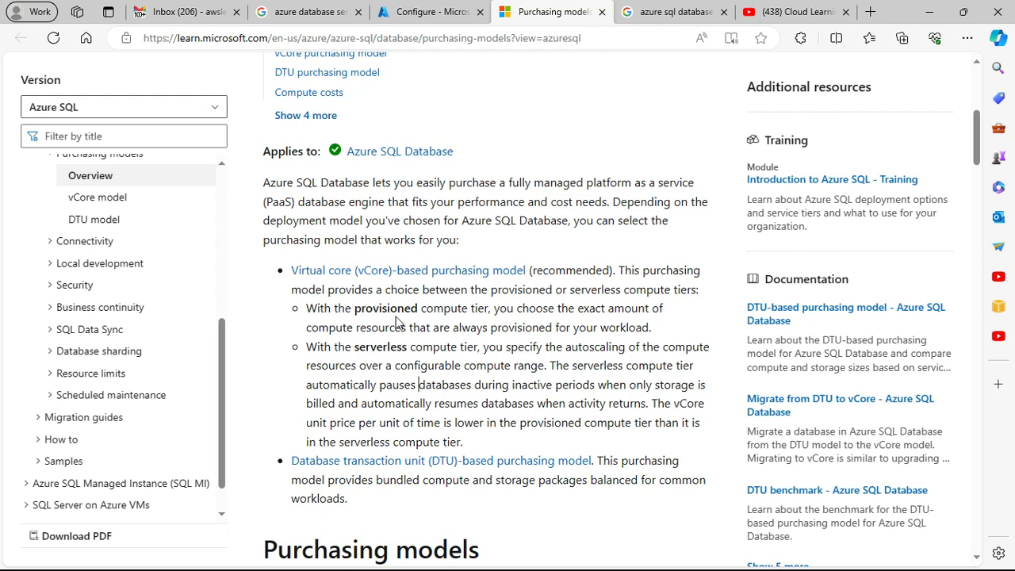
pyautogui.scroll(-2, 402, 325)
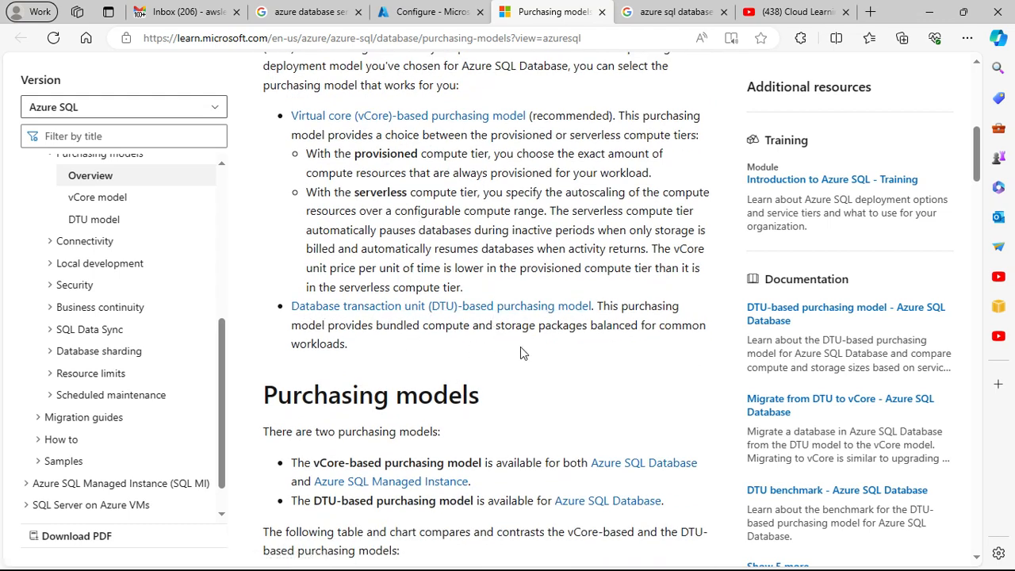
# Step: Return to the Azure portal's database configuration and set the service tier to Basic (For less demanding workloads)
pyautogui.click(390, 21)
pyautogui.scroll(-1, 279, 415)
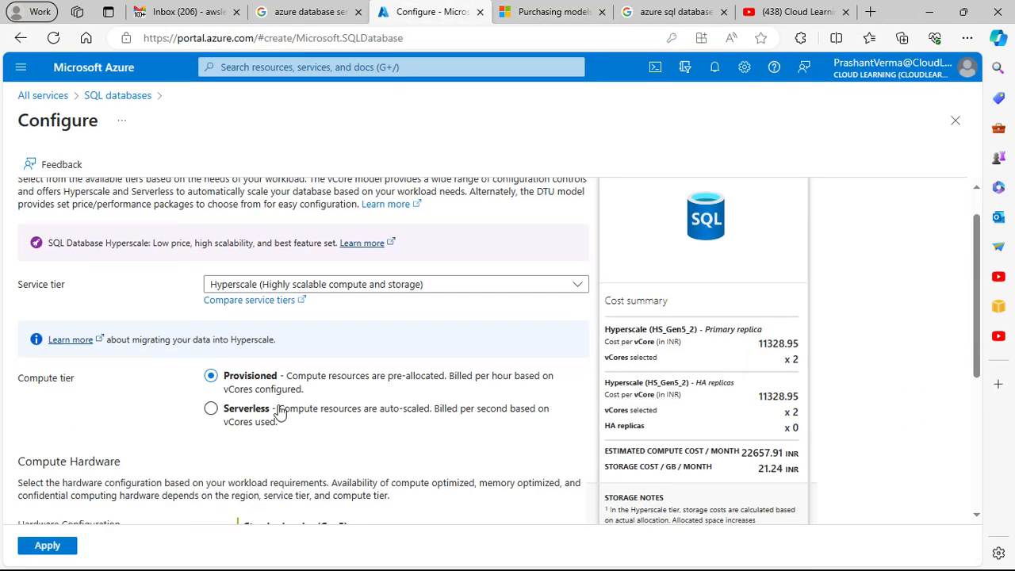
pyautogui.scroll(-1, 279, 414)
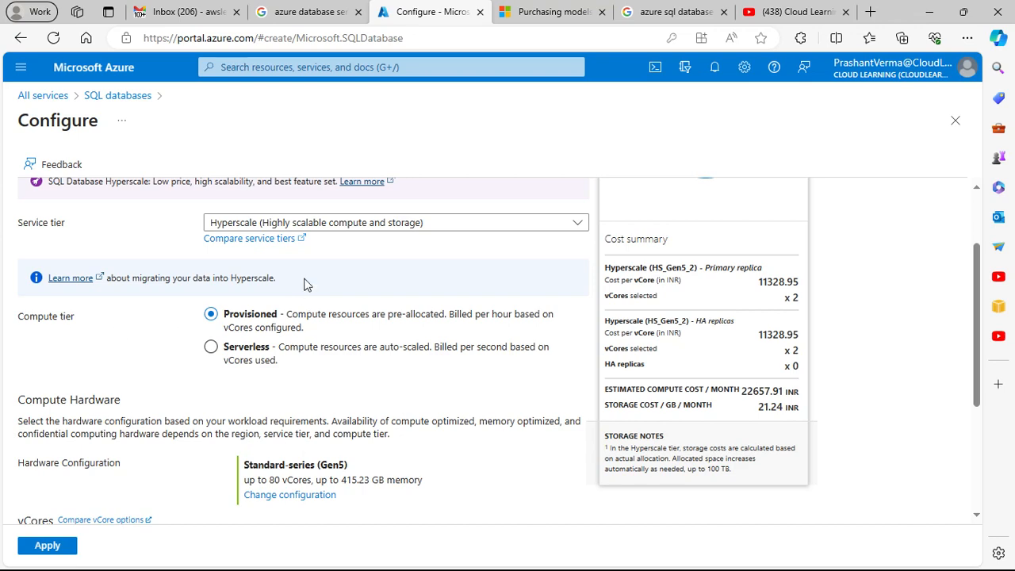
pyautogui.click(324, 224)
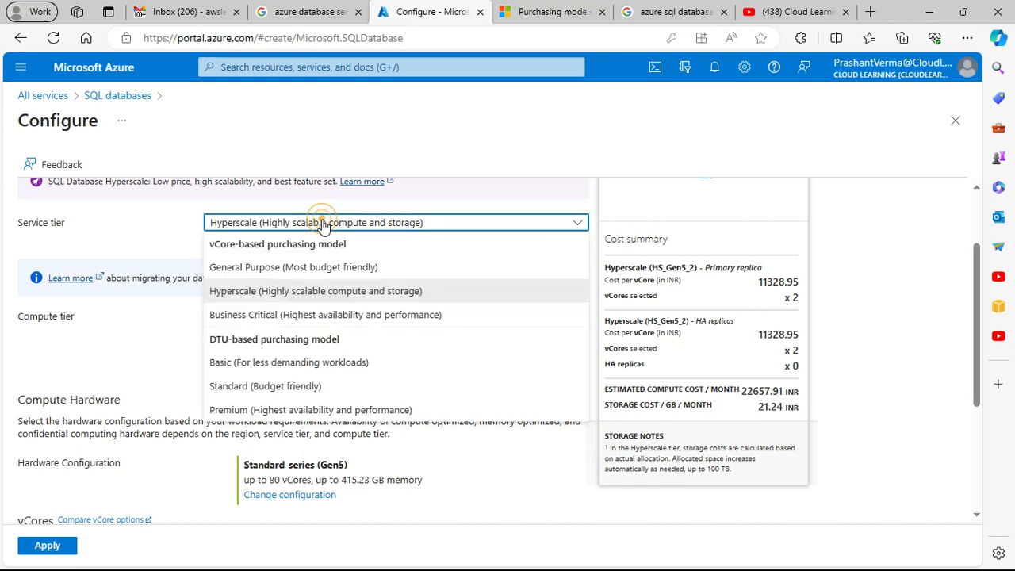
pyautogui.click(274, 363)
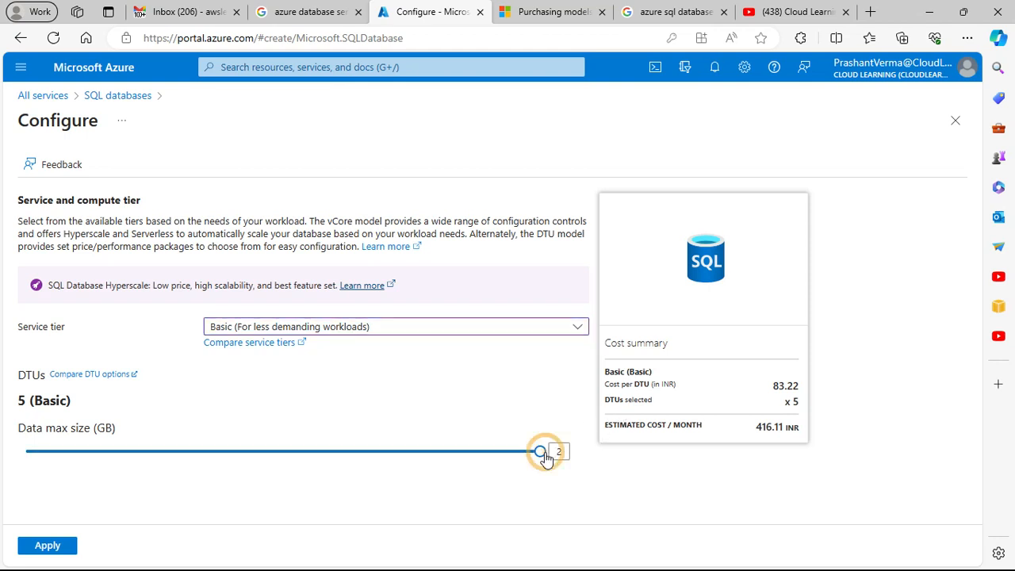
# Step: Try different maximum data sizes for the Basic tier, ending at 1 GB
pyautogui.moveTo(519, 458); pyautogui.dragTo(372, 454)
pyautogui.click(283, 441)
pyautogui.click(280, 451)
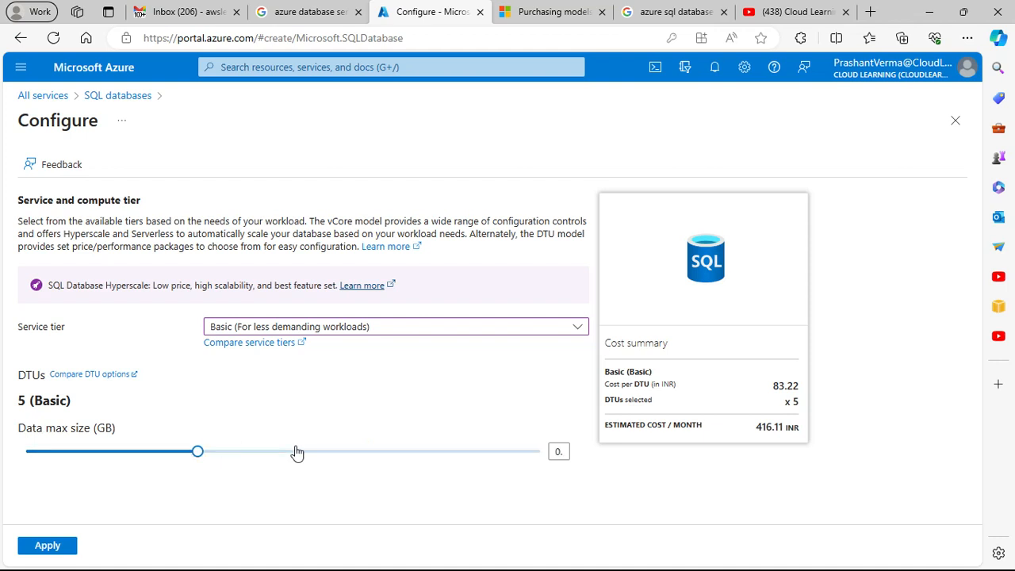
pyautogui.click(360, 454)
pyautogui.click(456, 453)
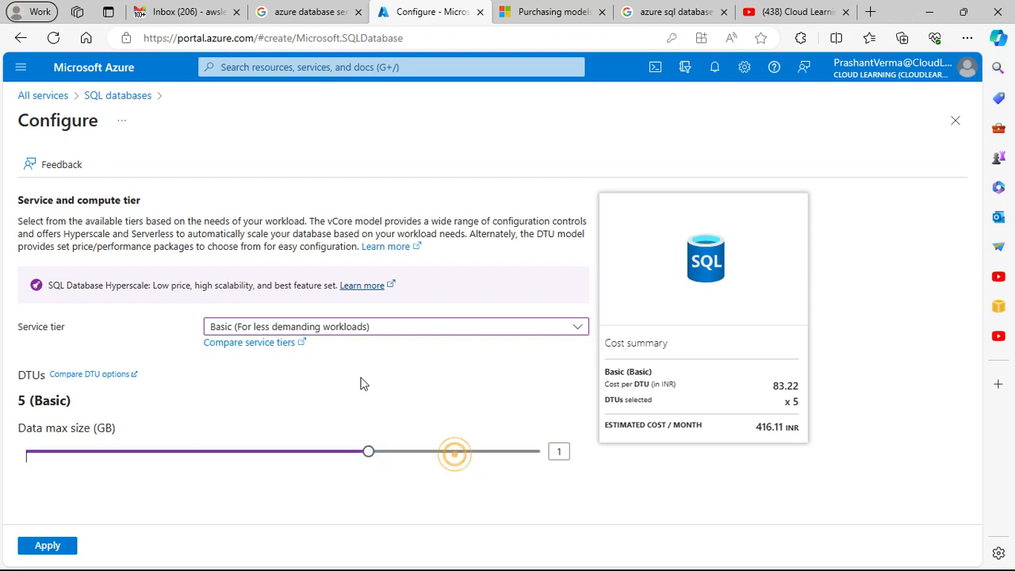
# Step: Set the service tier to General Purpose (Most budget friendly) and review its compute tier and hardware options
pyautogui.click(361, 330)
pyautogui.click(313, 376)
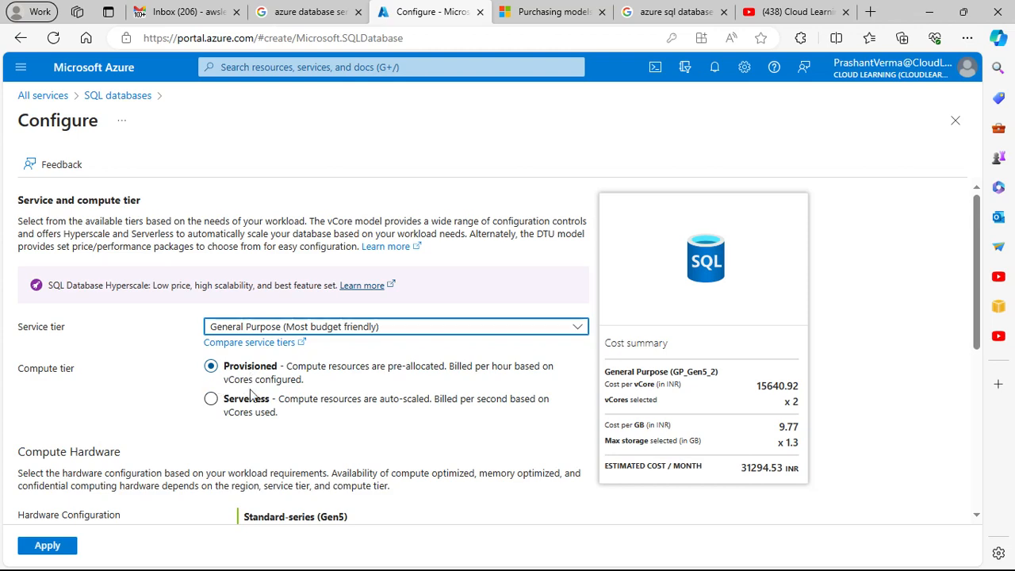
pyautogui.scroll(-2, 381, 404)
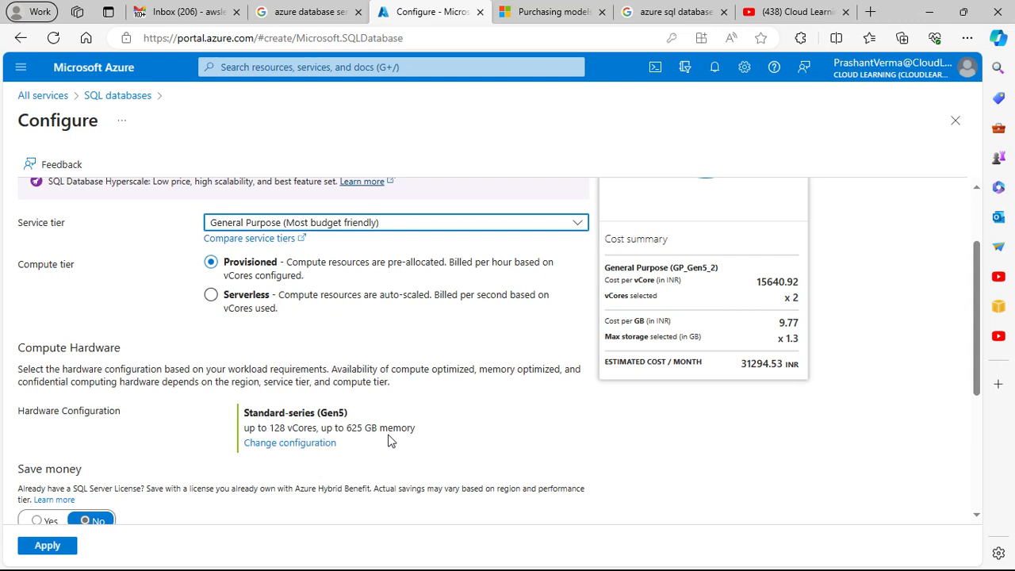
# Step: Set the service tier to Hyperscale (Highly scalable compute and storage)
pyautogui.click(347, 228)
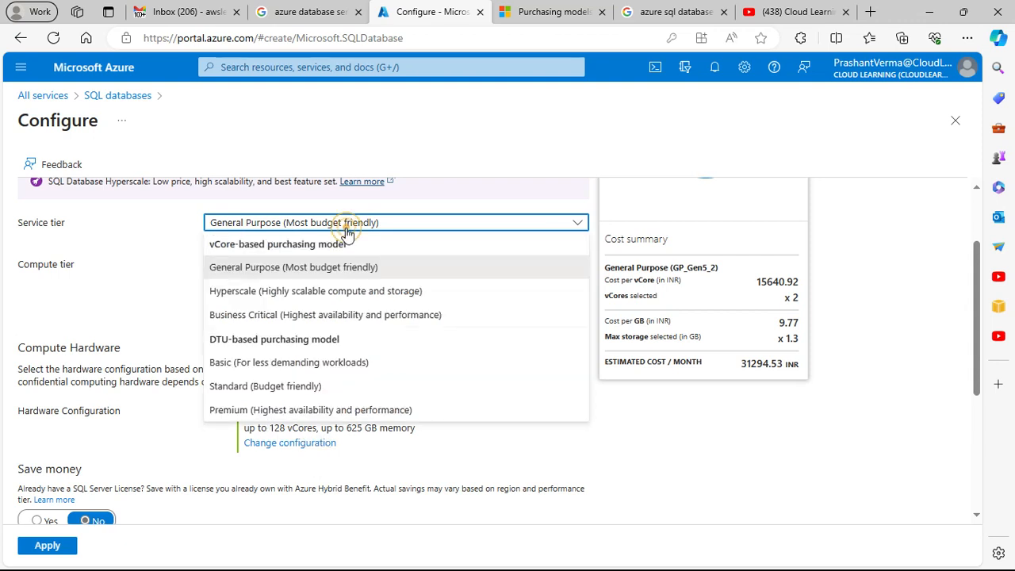
pyautogui.click(401, 290)
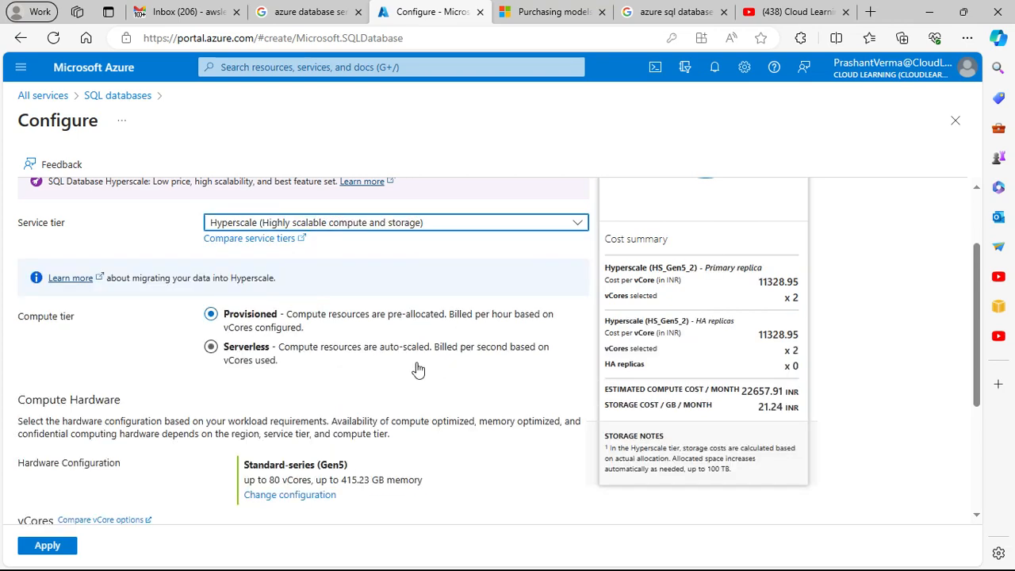
# Step: Try different vCore counts for the Hyperscale tier, ending at 6 vCores with 0 high-availability secondary replicas
pyautogui.scroll(-1, 420, 369)
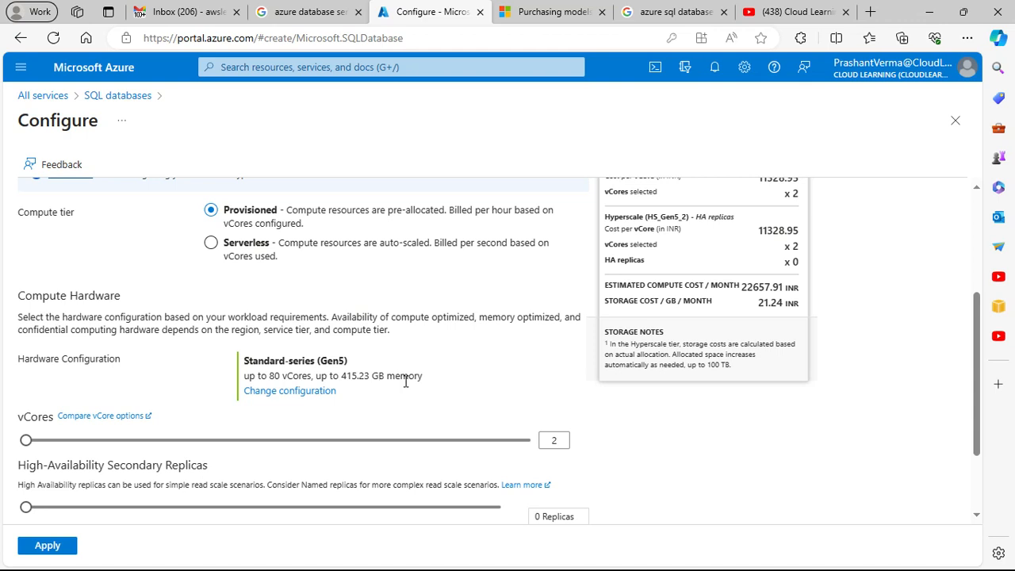
pyautogui.scroll(-1, 104, 448)
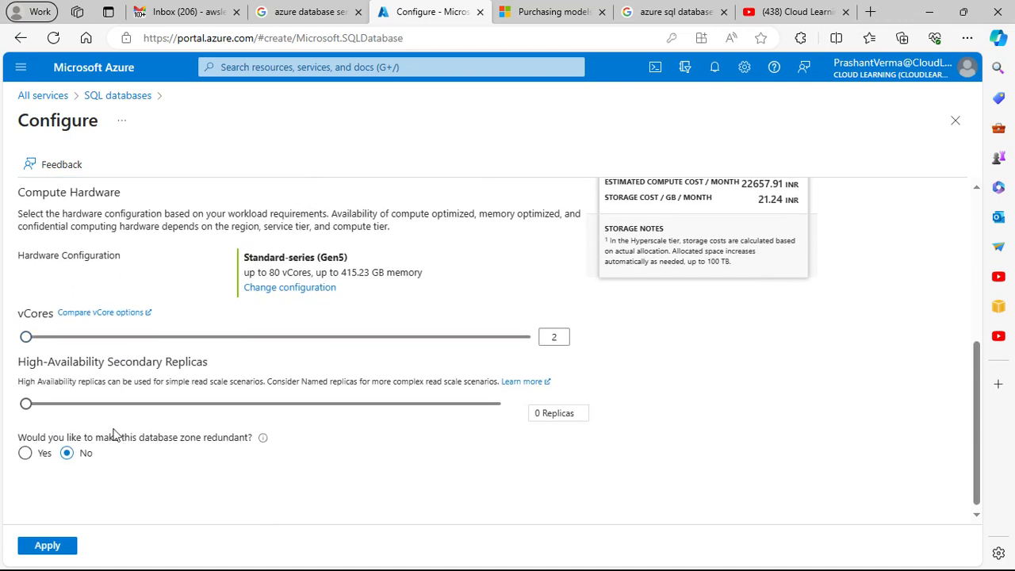
pyautogui.click(162, 340)
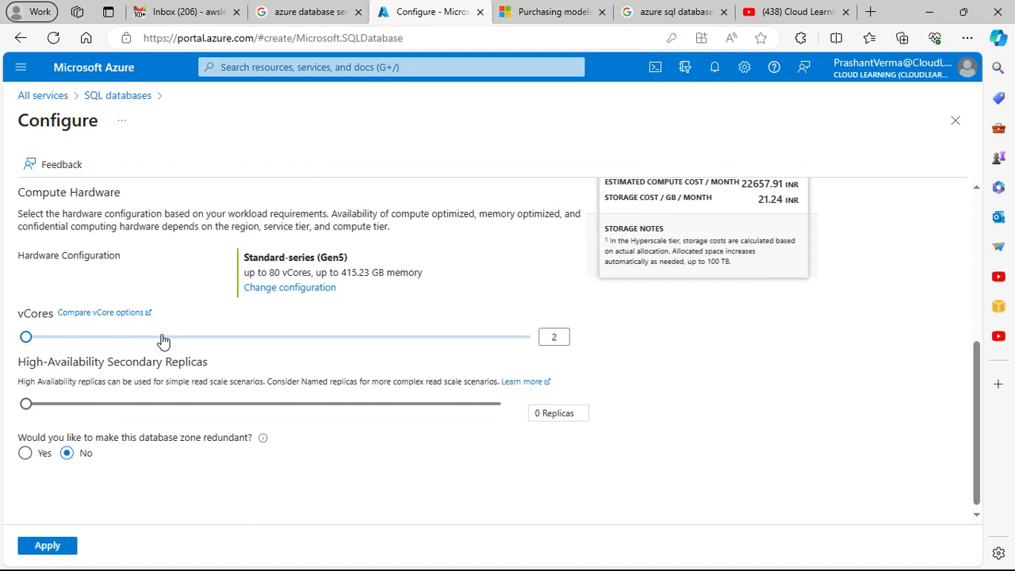
pyautogui.click(254, 340)
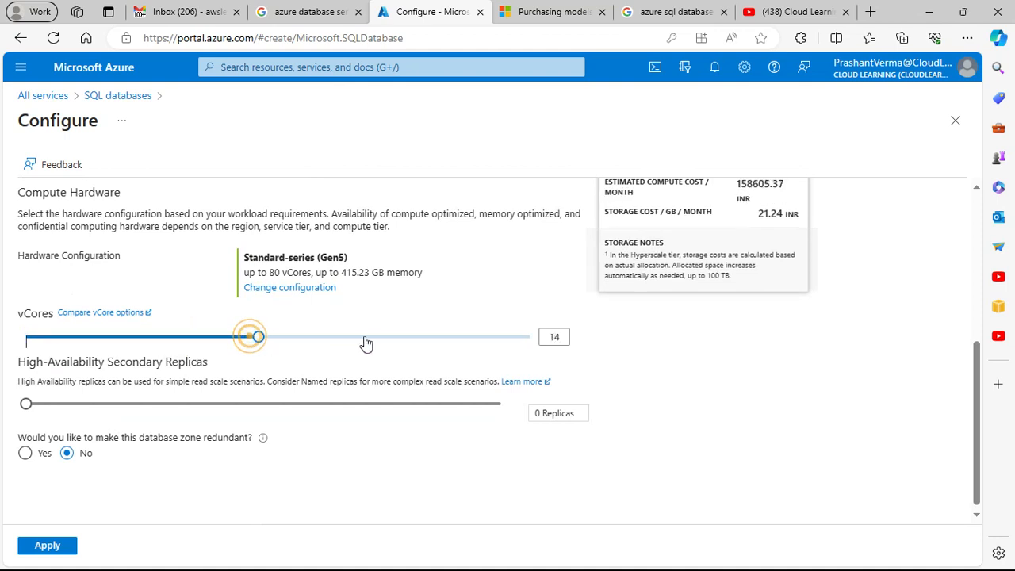
pyautogui.moveTo(270, 343); pyautogui.dragTo(86, 323)
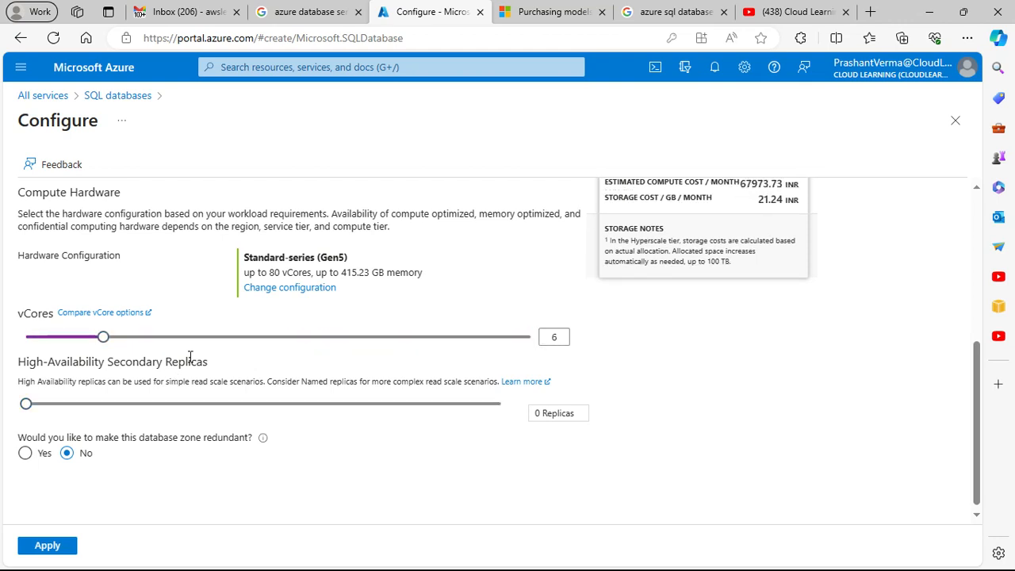
pyautogui.scroll(1, 123, 332)
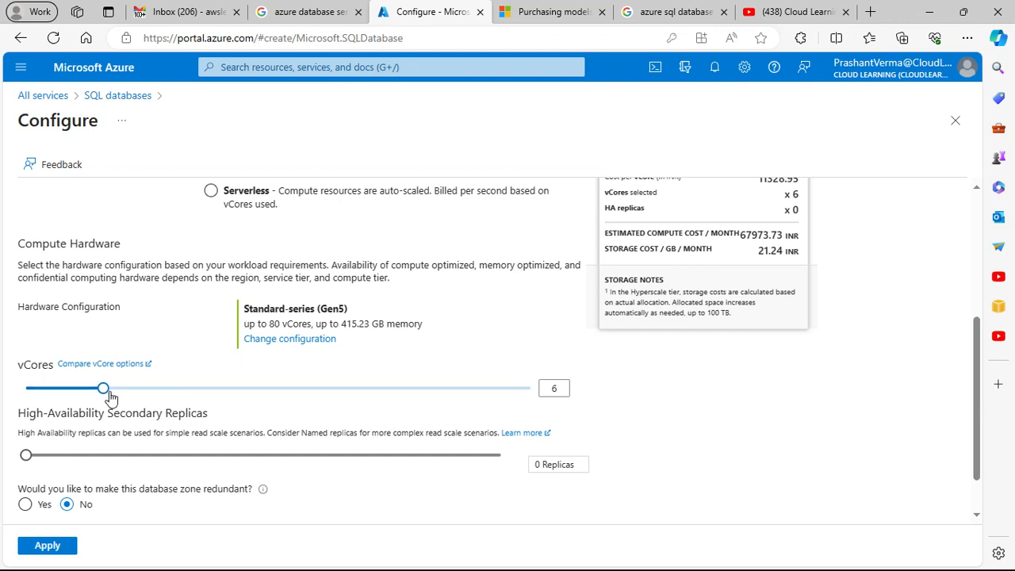
pyautogui.scroll(-1, 120, 429)
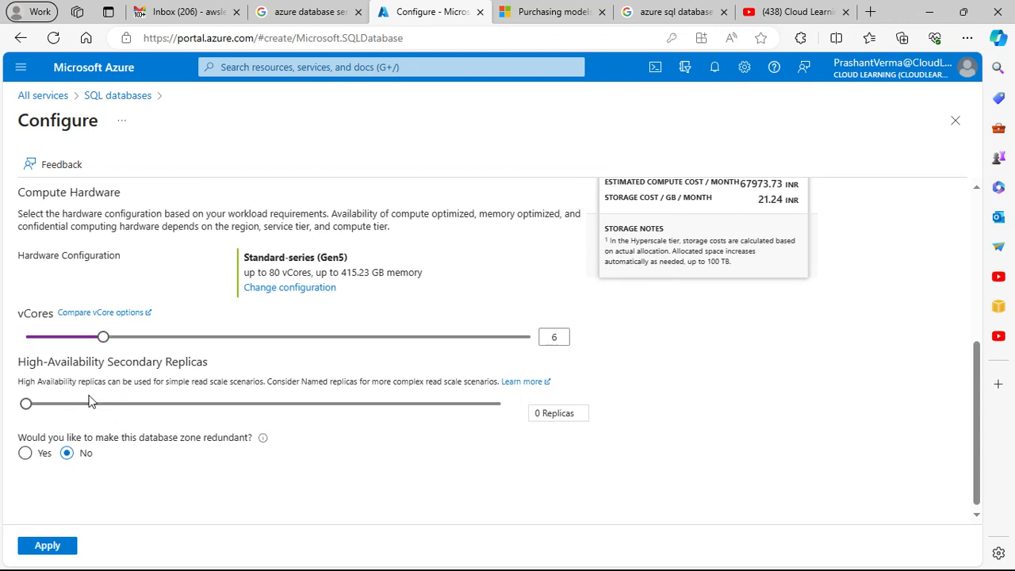
pyautogui.moveTo(26, 407)
pyautogui.mouseDown()
pyautogui.moveTo(532, 415)
pyautogui.moveTo(21, 407)
pyautogui.mouseUp()
# Step: Set the service tier to Business Critical (Highest availability and performance) and review its hardware, vCore and storage options
pyautogui.scroll(2, 286, 369)
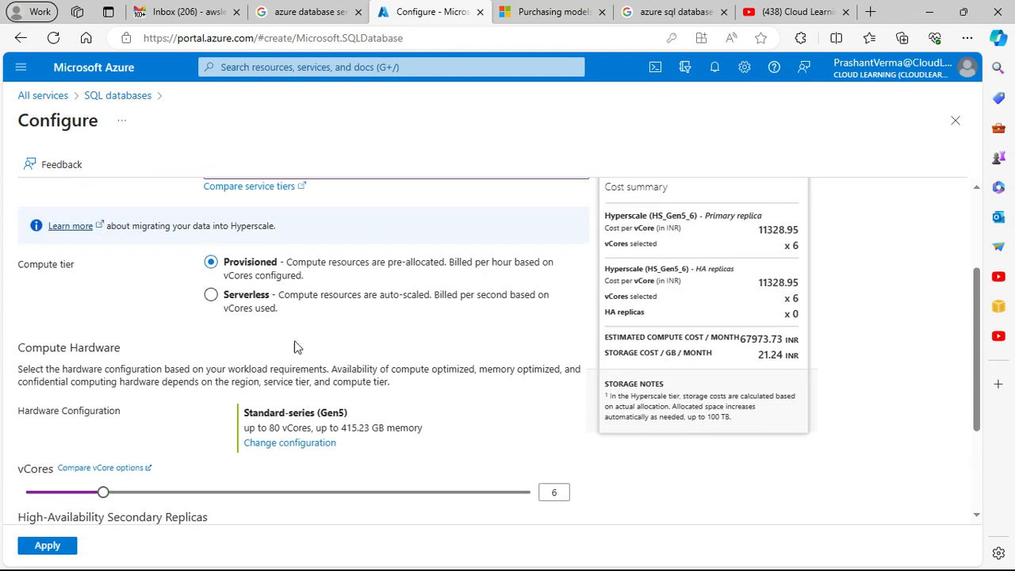
pyautogui.scroll(1, 269, 266)
pyautogui.click(270, 274)
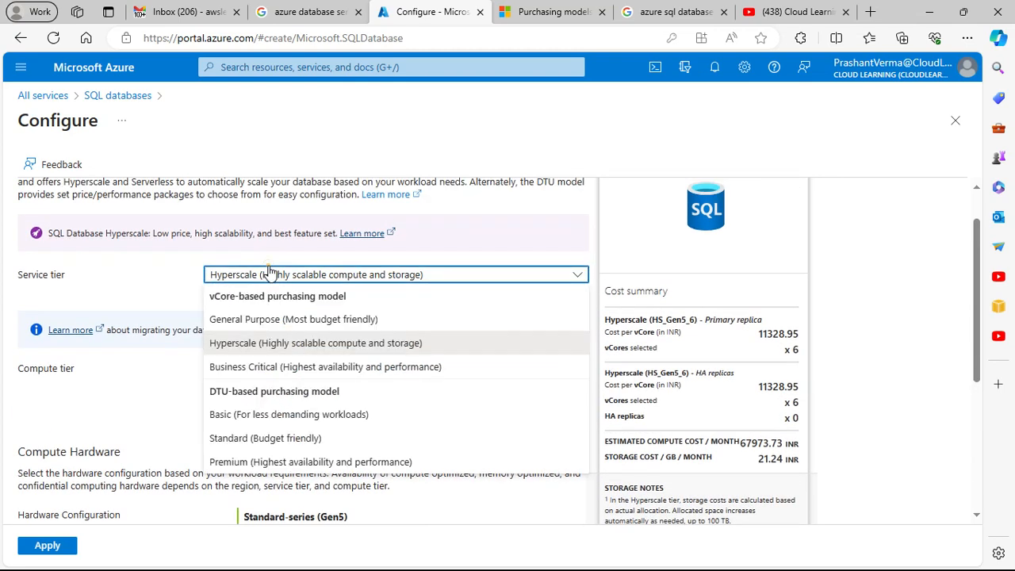
pyautogui.click(283, 366)
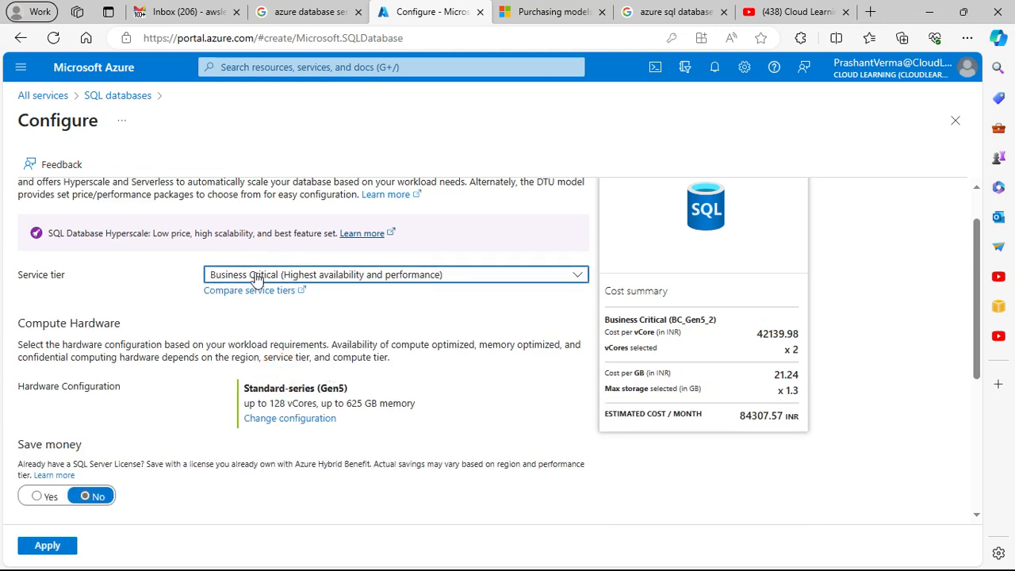
pyautogui.scroll(-5, 341, 342)
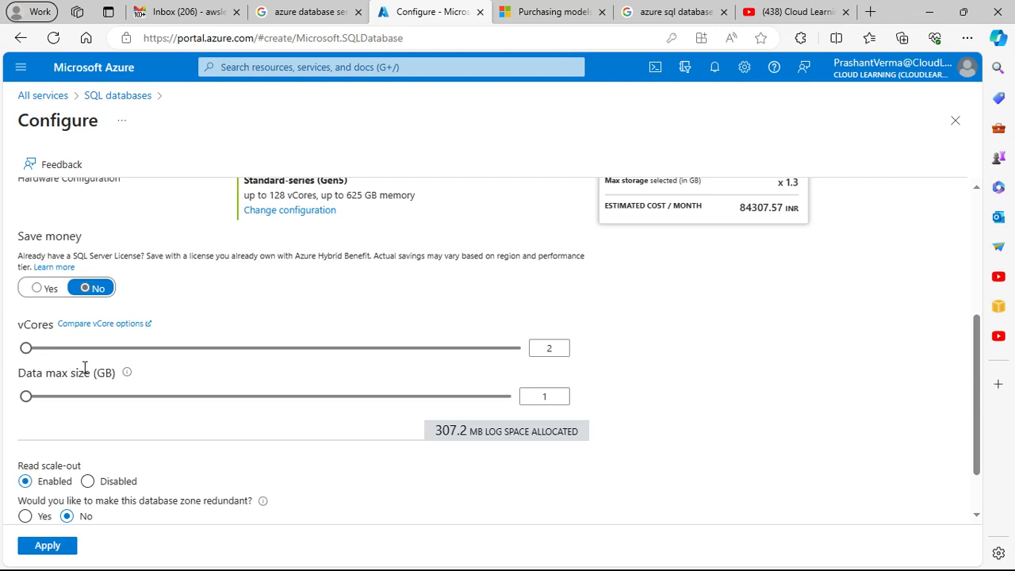
pyautogui.scroll(2, 211, 369)
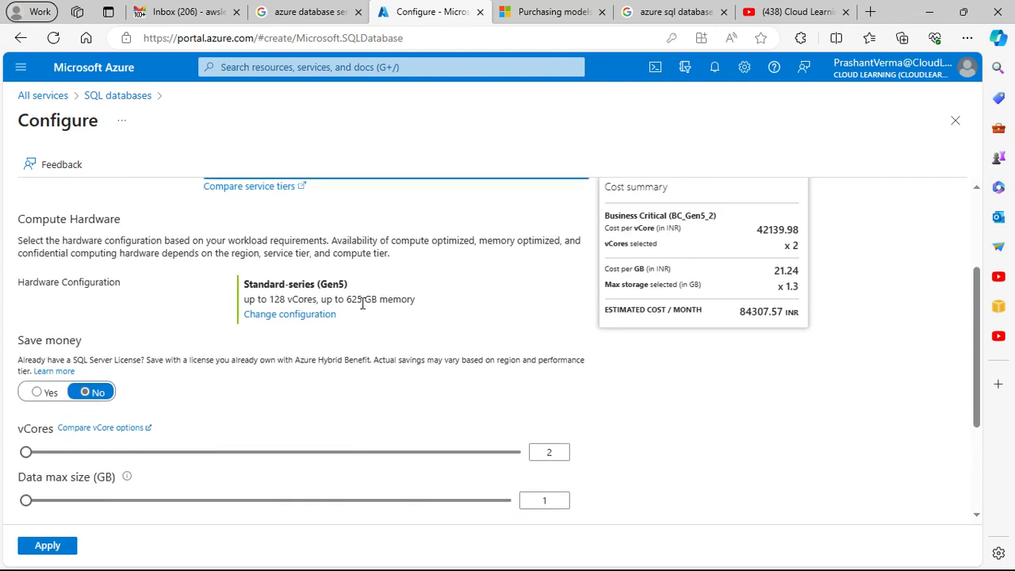
pyautogui.scroll(2, 385, 304)
# Step: Try different vCore counts and a 1024 GB maximum data size for Business Critical, ending at 2 vCores and 1 GB
pyautogui.scroll(-3, 384, 304)
pyautogui.moveTo(26, 400); pyautogui.dragTo(520, 402)
pyautogui.moveTo(406, 410); pyautogui.dragTo(26, 401)
pyautogui.moveTo(26, 448); pyautogui.dragTo(517, 462)
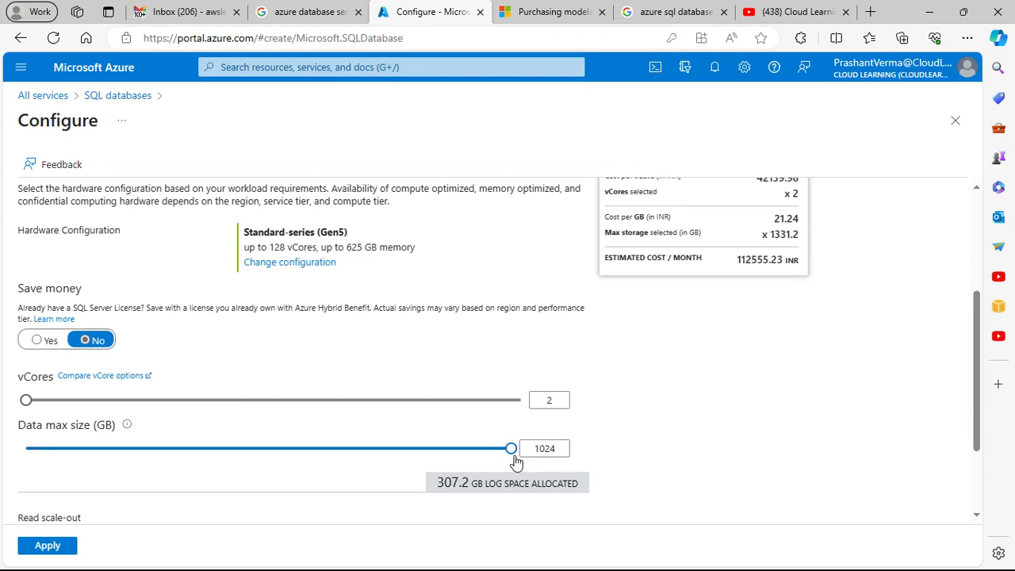
pyautogui.scroll(-3, 421, 447)
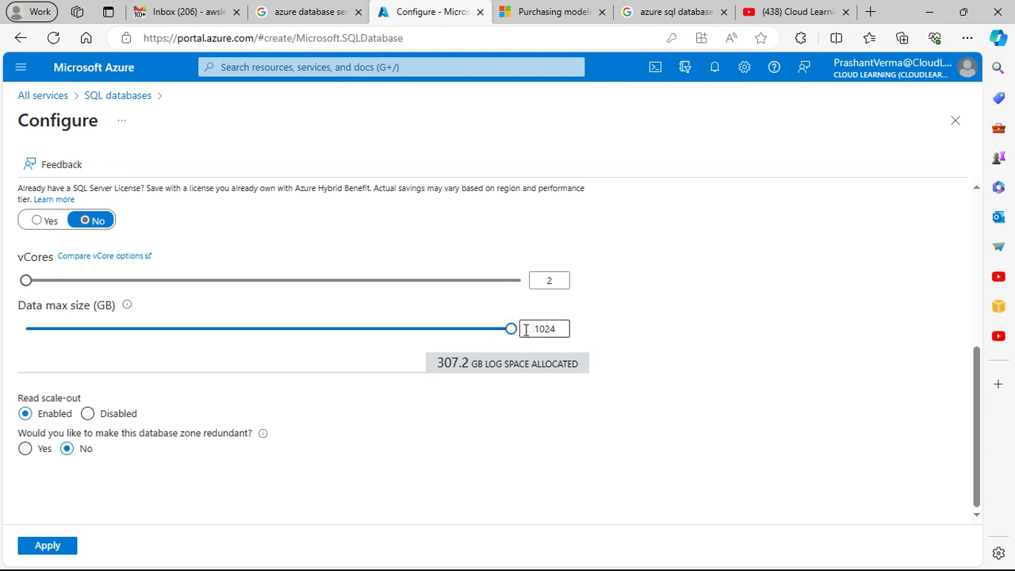
pyautogui.moveTo(471, 335); pyautogui.dragTo(4, 344)
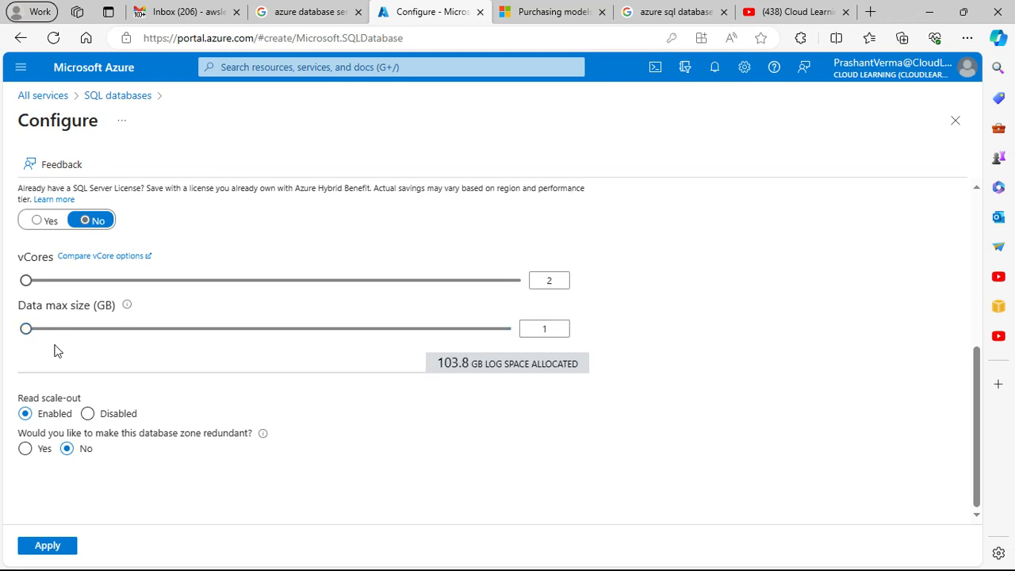
# Step: Set the service tier to General Purpose (Most budget friendly) and review its hardware, vCore and data size settings
pyautogui.scroll(3, 269, 352)
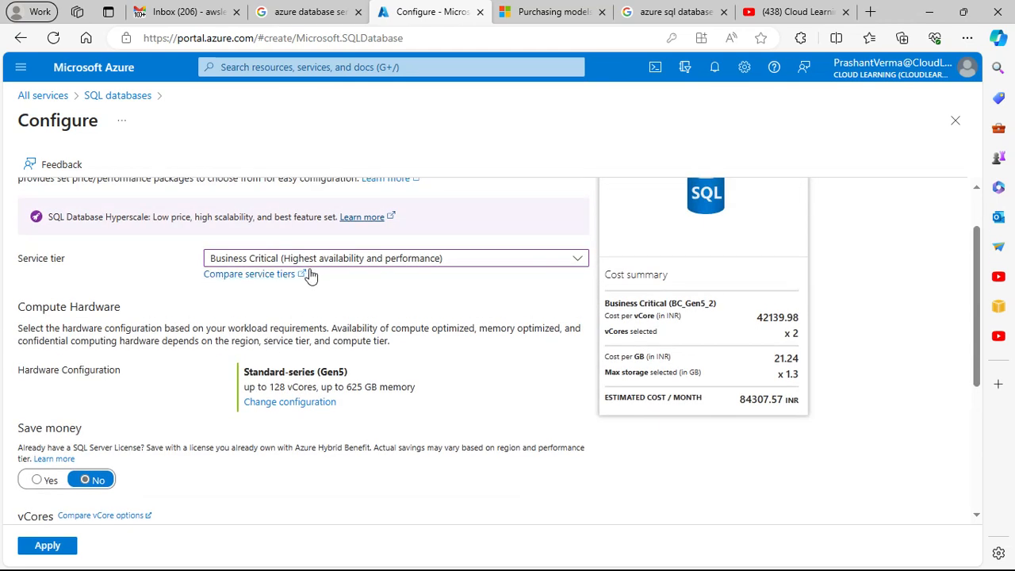
pyautogui.scroll(1, 322, 287)
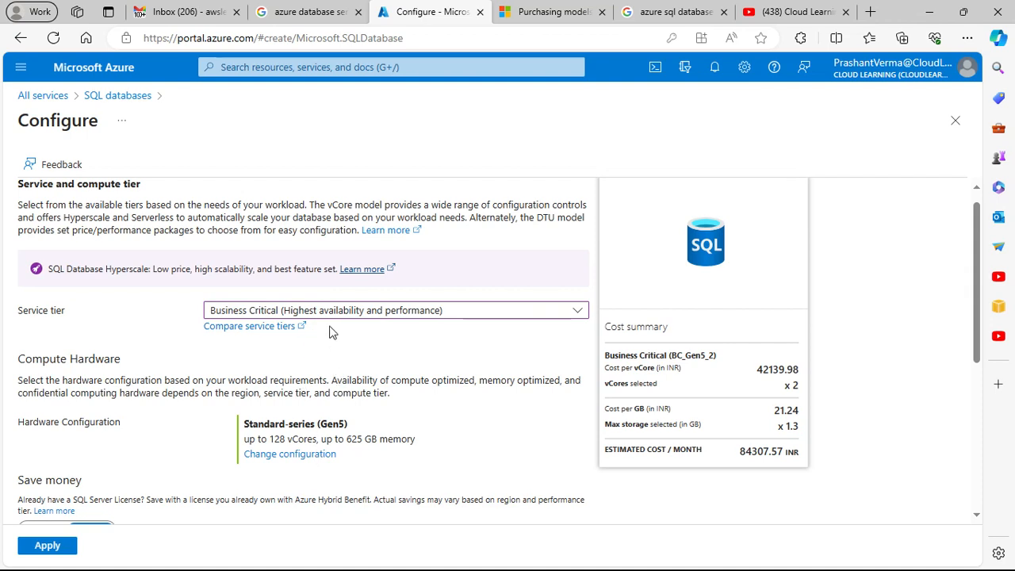
pyautogui.click(324, 312)
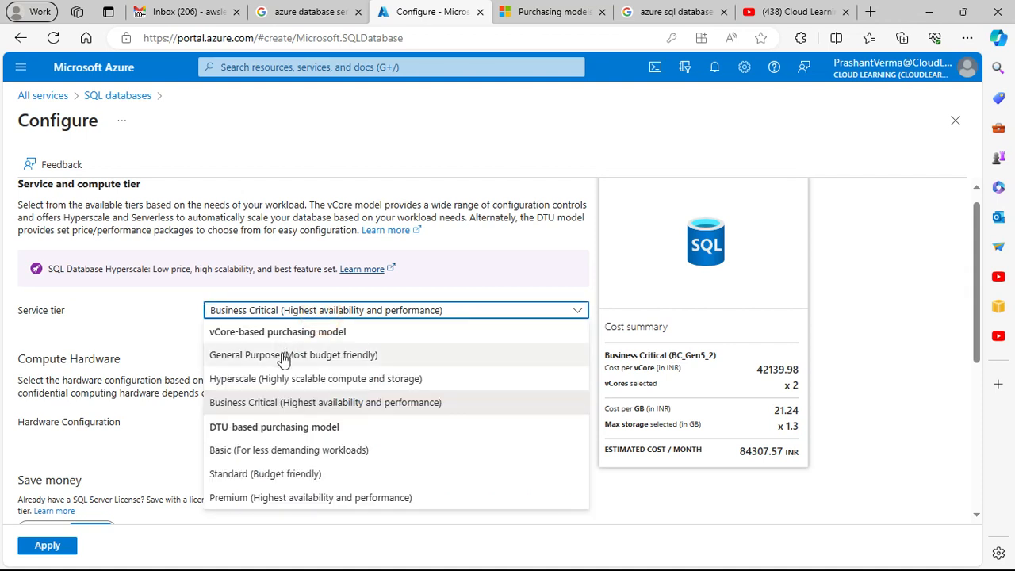
pyautogui.click(283, 357)
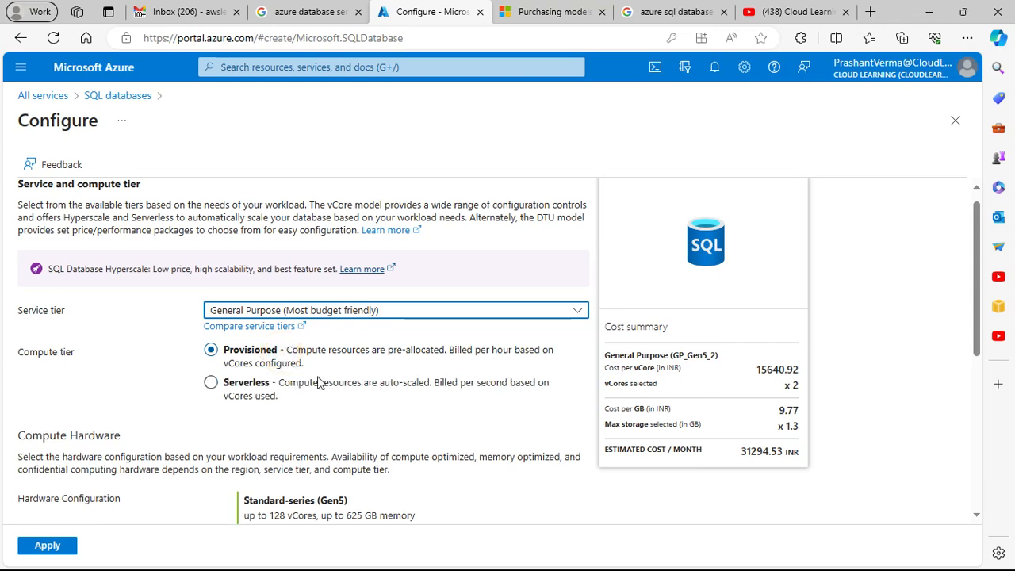
pyautogui.scroll(-3, 288, 386)
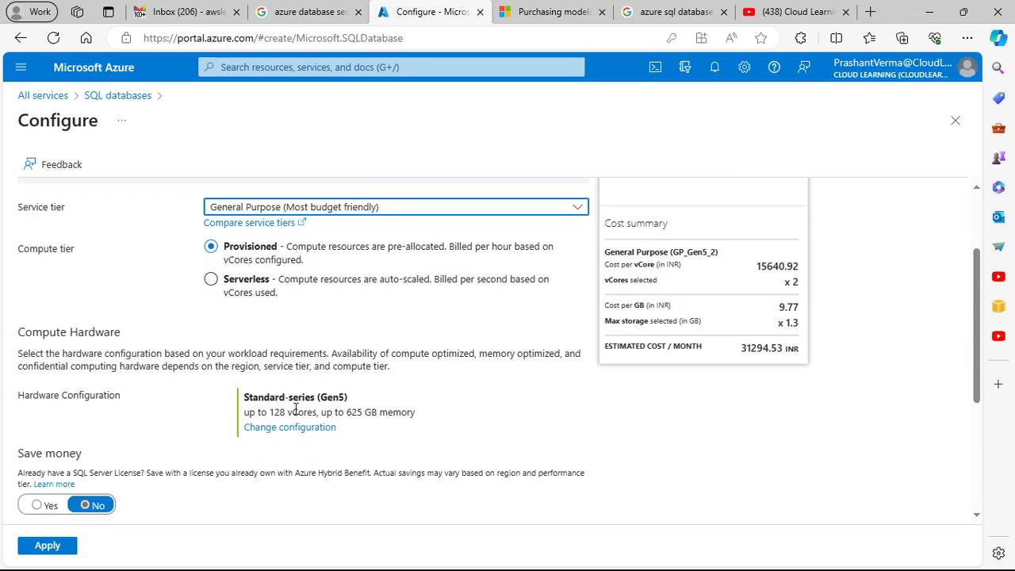
pyautogui.scroll(-3, 296, 407)
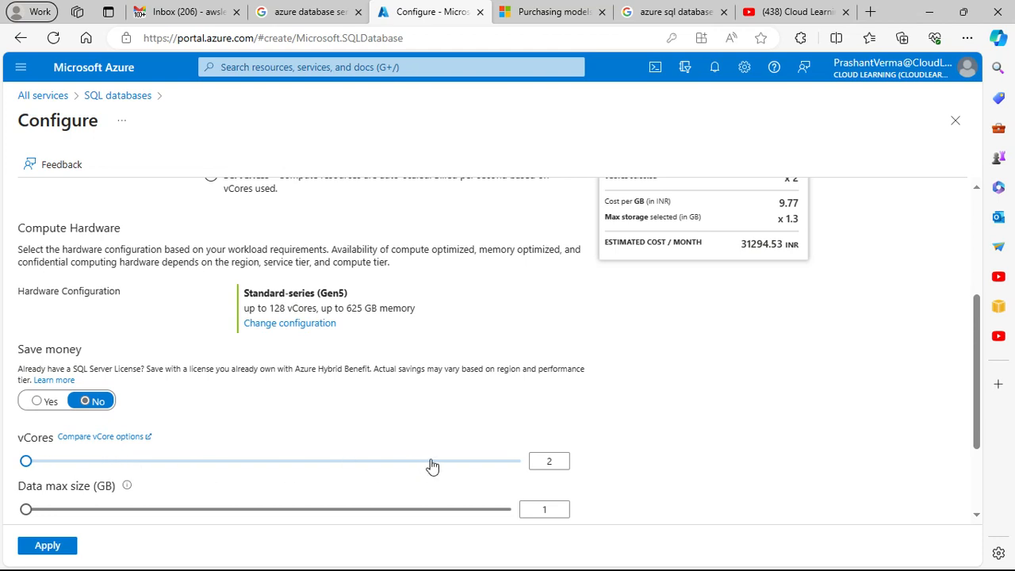
pyautogui.scroll(-2, 331, 492)
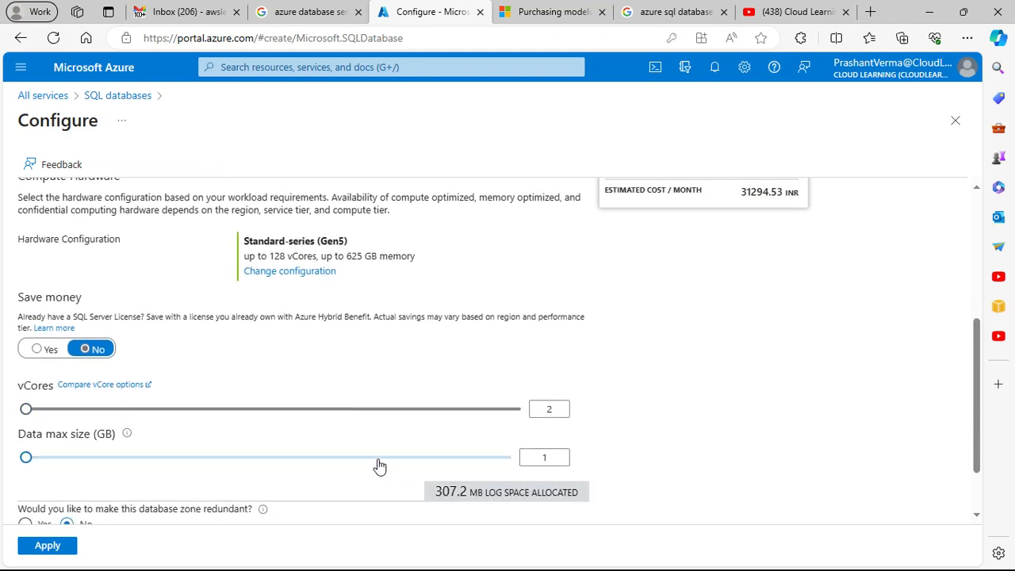
# Step: Try making the database zone redundant, then set zone redundancy back to No
pyautogui.scroll(-2, 378, 467)
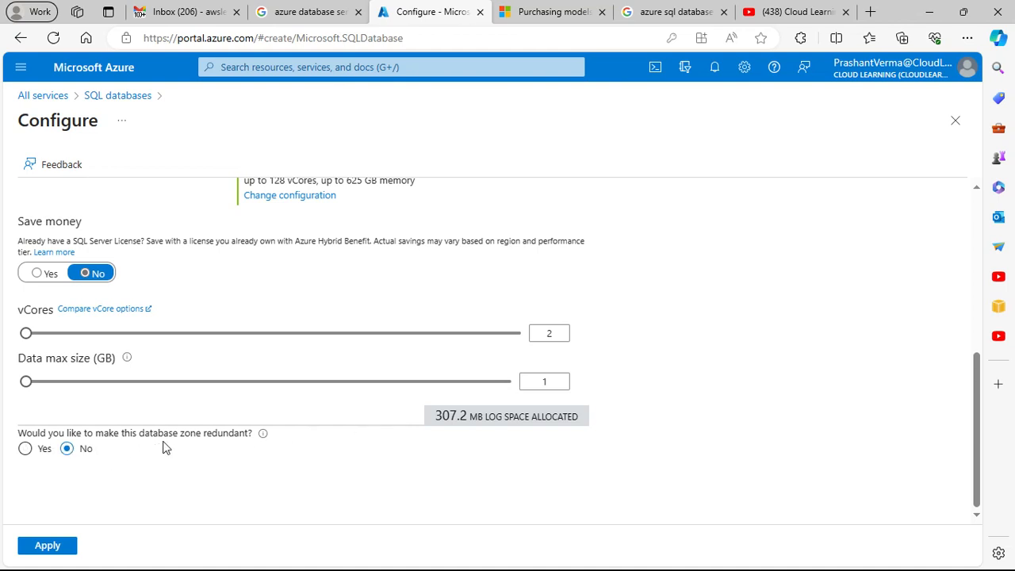
pyautogui.click(24, 448)
pyautogui.scroll(-1, 278, 458)
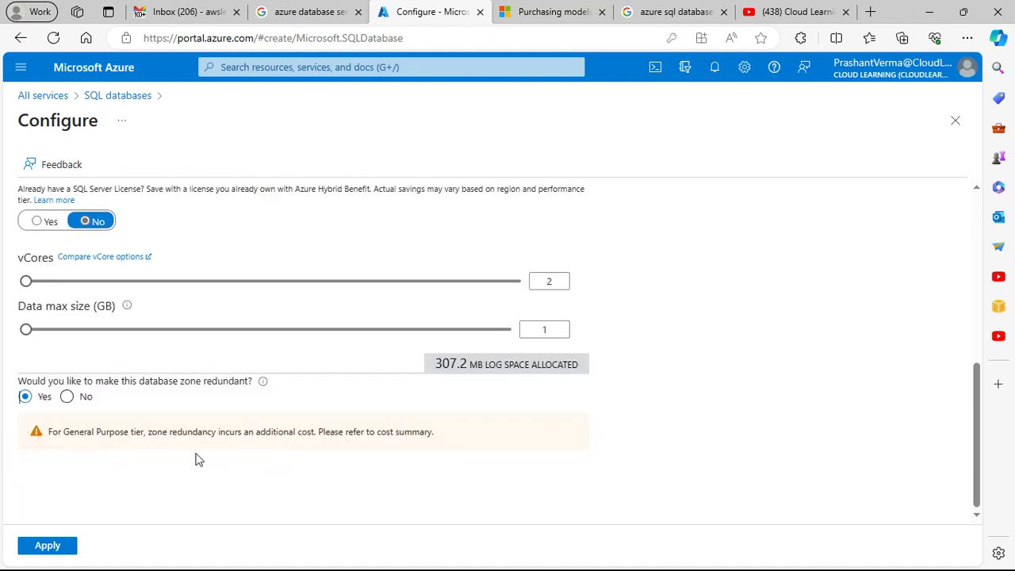
pyautogui.scroll(2, 198, 452)
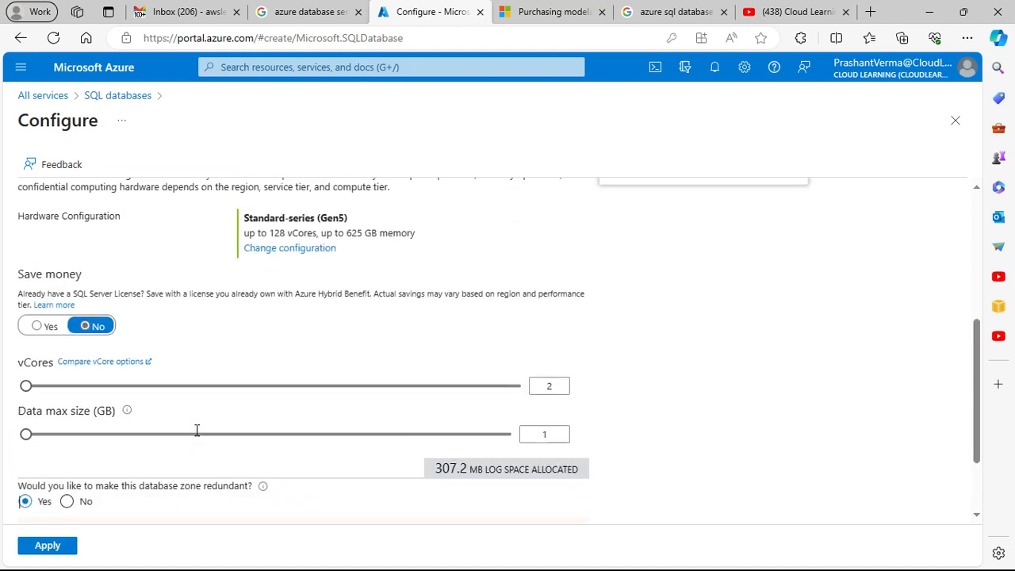
pyautogui.scroll(-1, 197, 437)
pyautogui.scroll(-1, 197, 439)
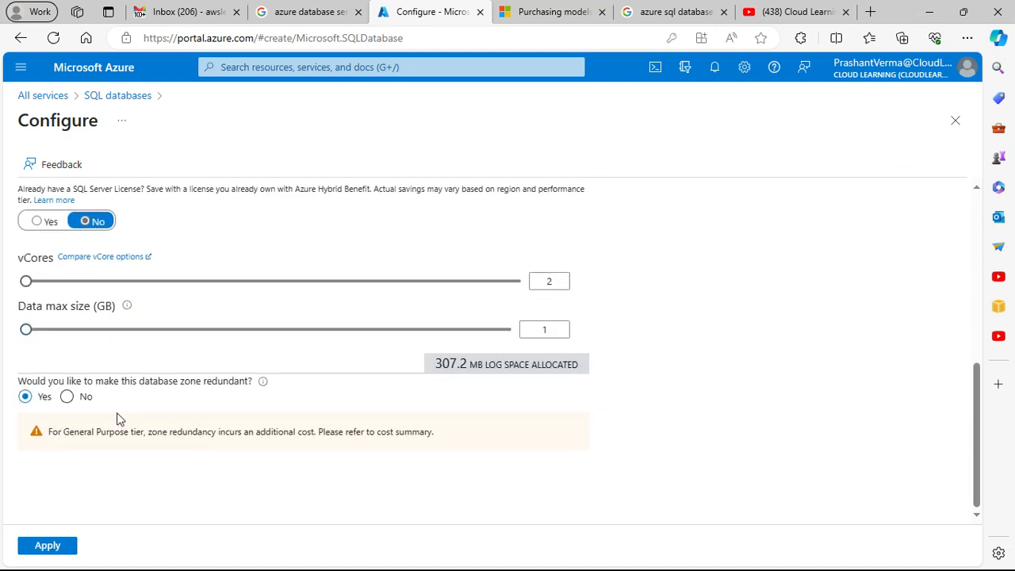
pyautogui.click(67, 397)
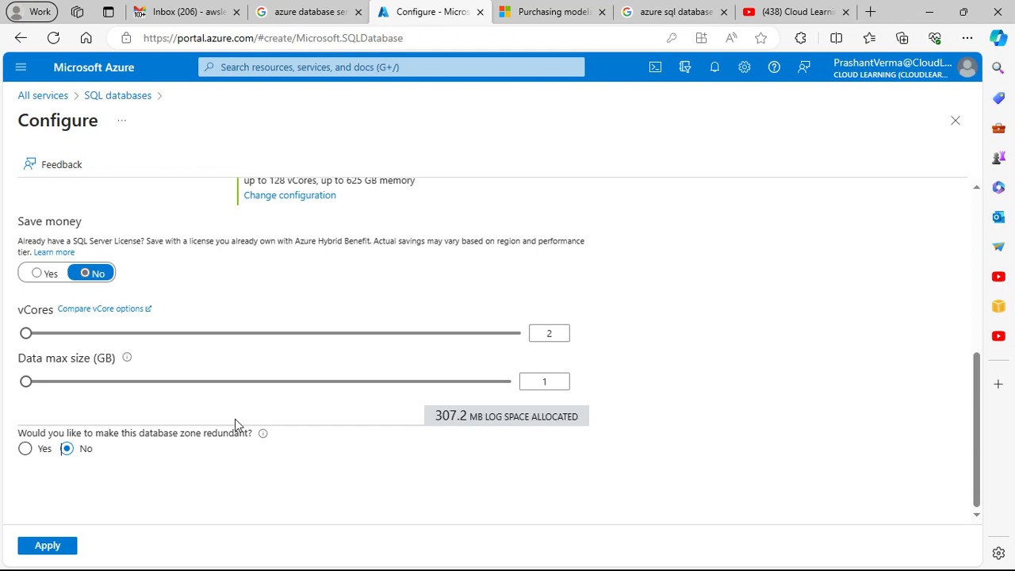
# Step: Examine the available SQL hardware configurations for the General Purpose tier, then cancel without choosing another one
pyautogui.scroll(5, 235, 419)
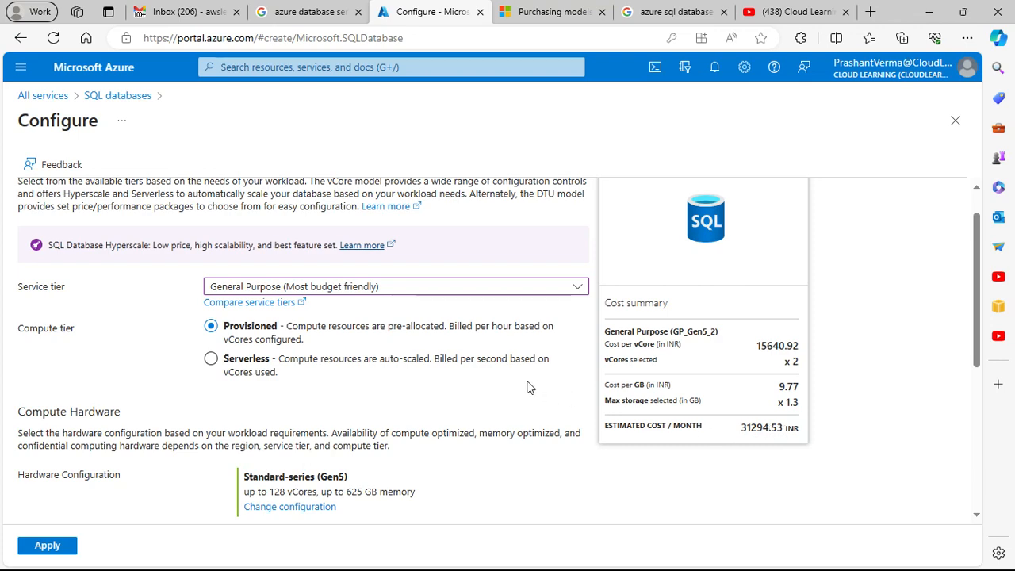
pyautogui.scroll(-1, 526, 386)
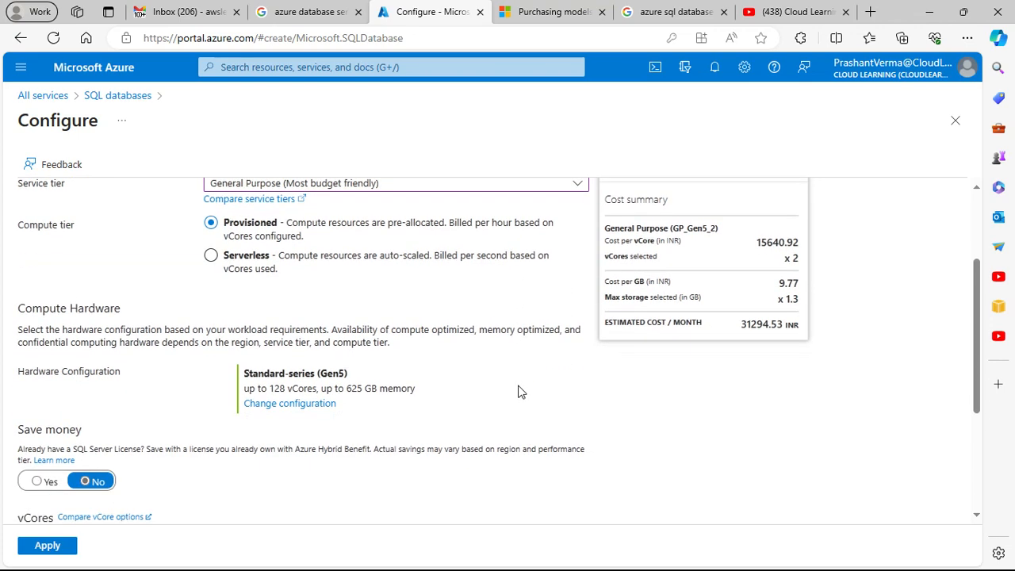
pyautogui.click(321, 405)
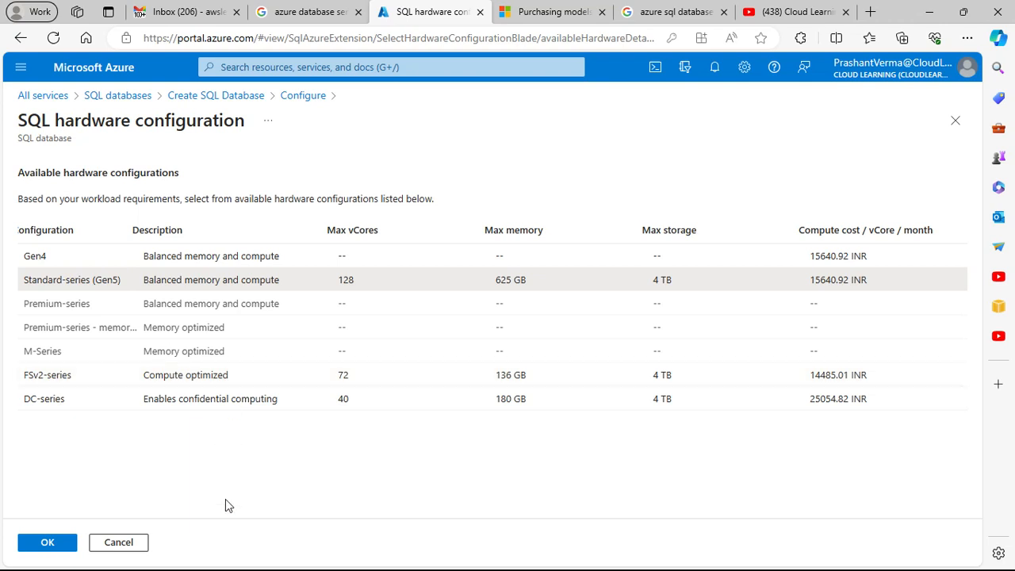
pyautogui.click(134, 543)
# Step: Switch the service tier to Basic (For less demanding workloads) for comparison, then back to General Purpose (Most budget friendly)
pyautogui.scroll(2, 410, 400)
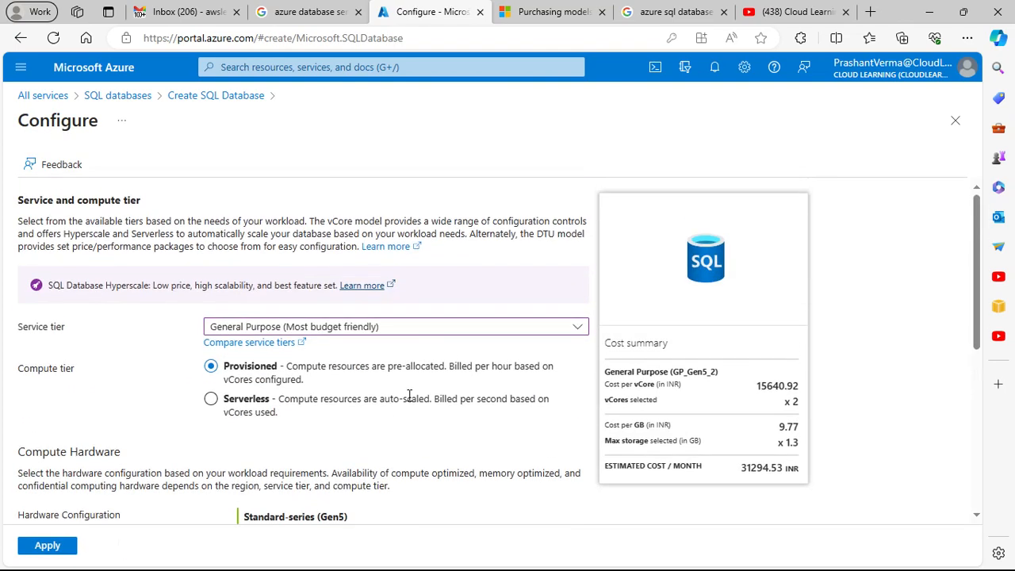
pyautogui.click(391, 328)
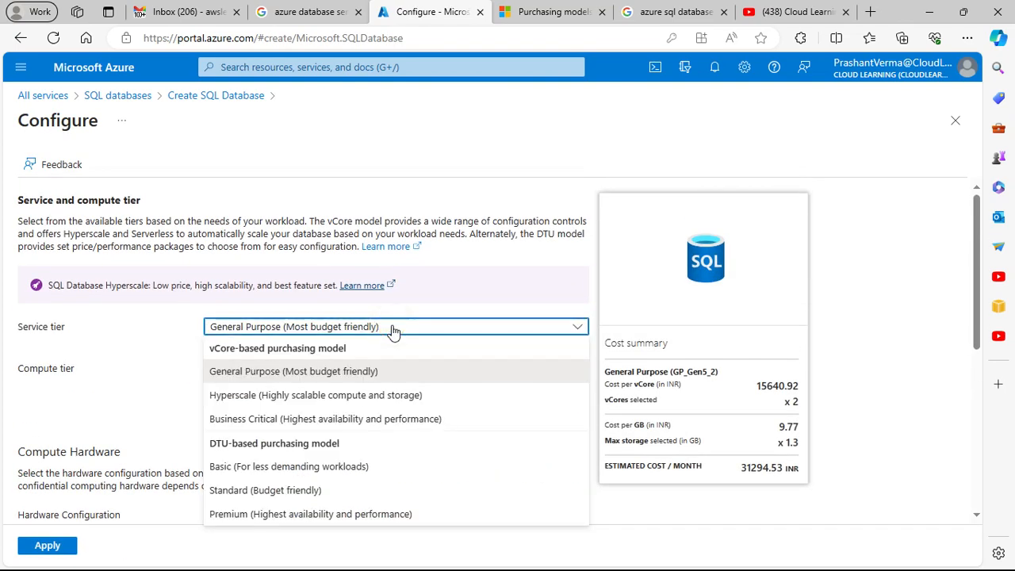
pyautogui.click(306, 468)
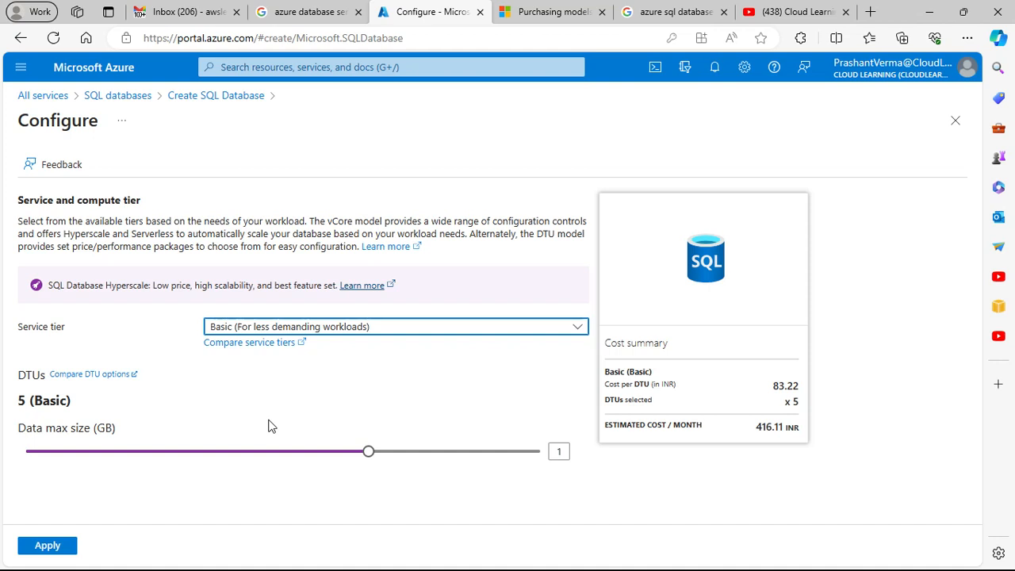
pyautogui.click(388, 334)
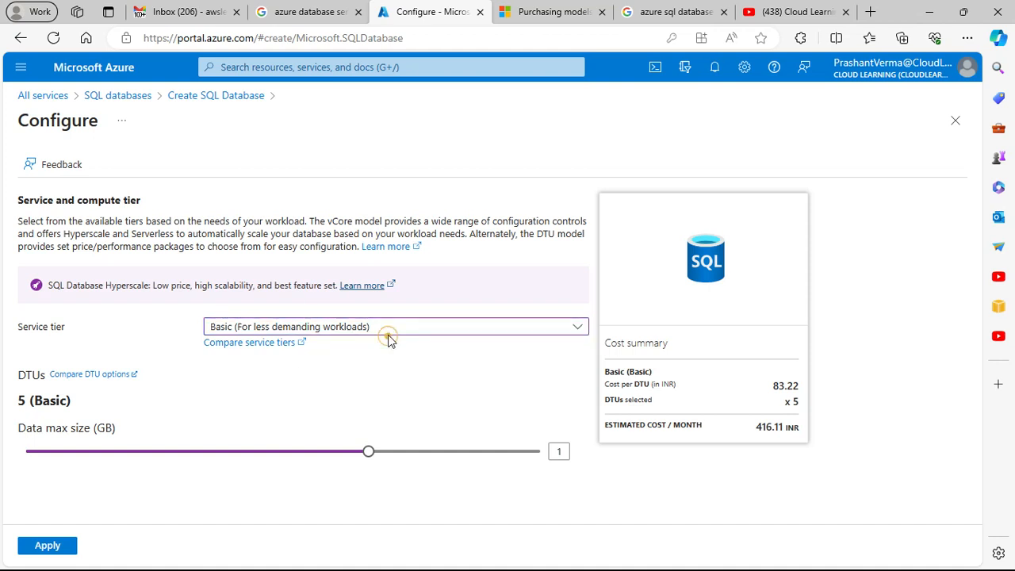
pyautogui.click(373, 370)
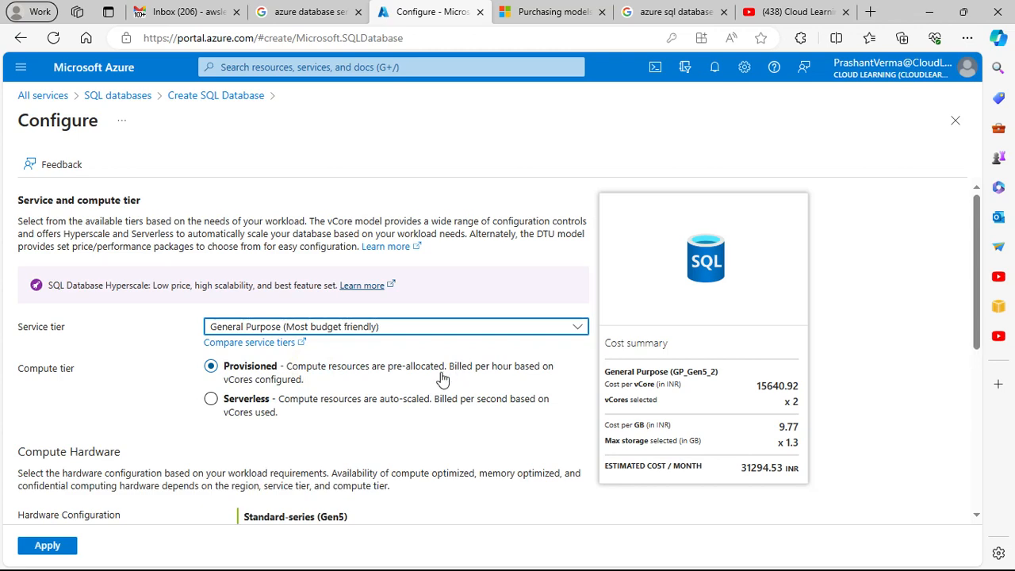
# Step: Try to reduce the provisioned compute to 1 vCore for the General Purpose tier
pyautogui.scroll(-3, 170, 431)
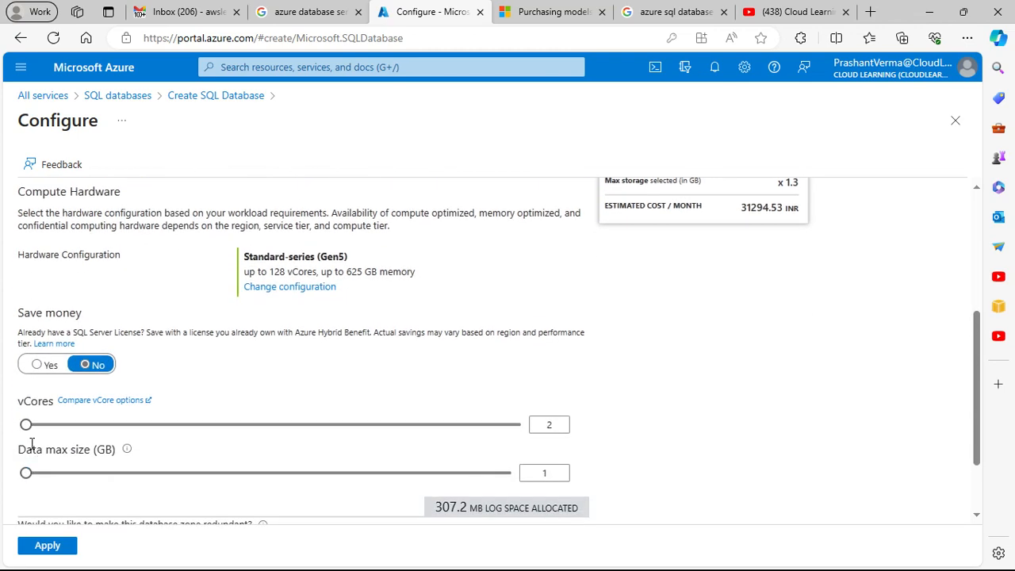
pyautogui.doubleClick(548, 424)
pyautogui.click(651, 423)
pyautogui.click(555, 425)
pyautogui.press('BackSpace')
pyautogui.write('1')
pyautogui.click(627, 425)
pyautogui.scroll(-1, 386, 465)
pyautogui.scroll(2, 386, 465)
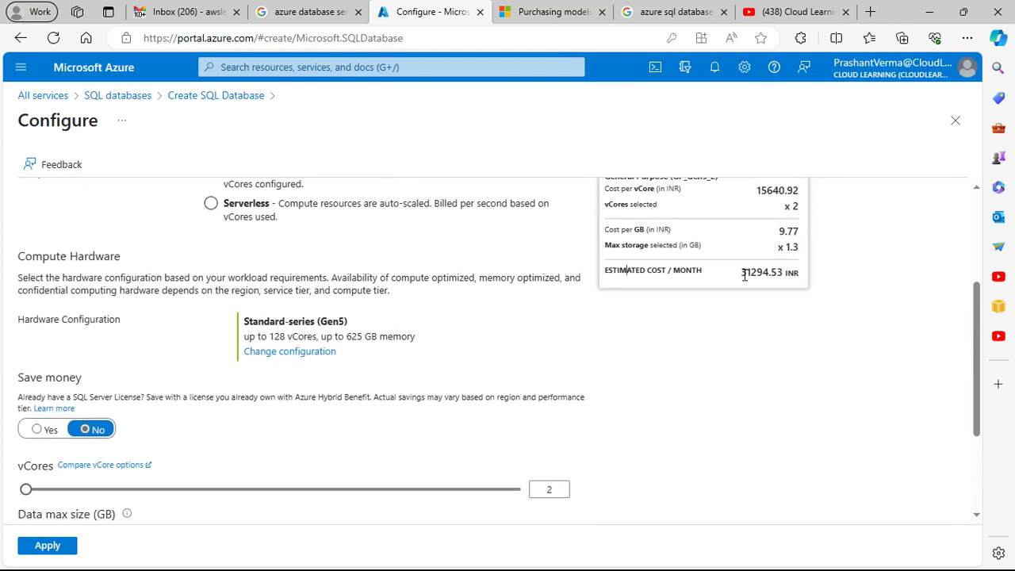
# Step: Switch the compute tier to Serverless, set Max vCores to 1, and review its auto-pause, storage, zone redundancy and cost settings
pyautogui.scroll(1, 698, 344)
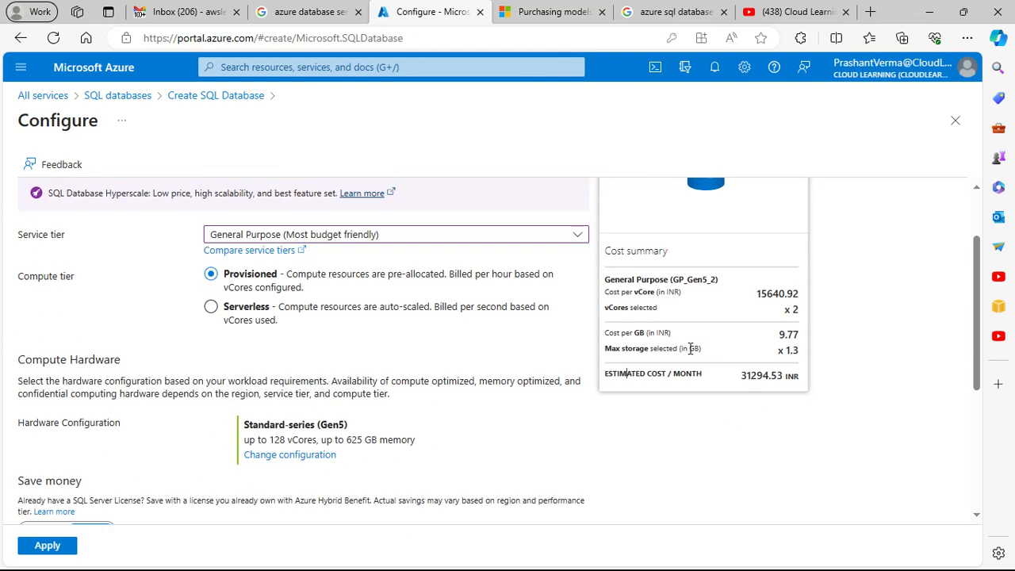
pyautogui.click(241, 311)
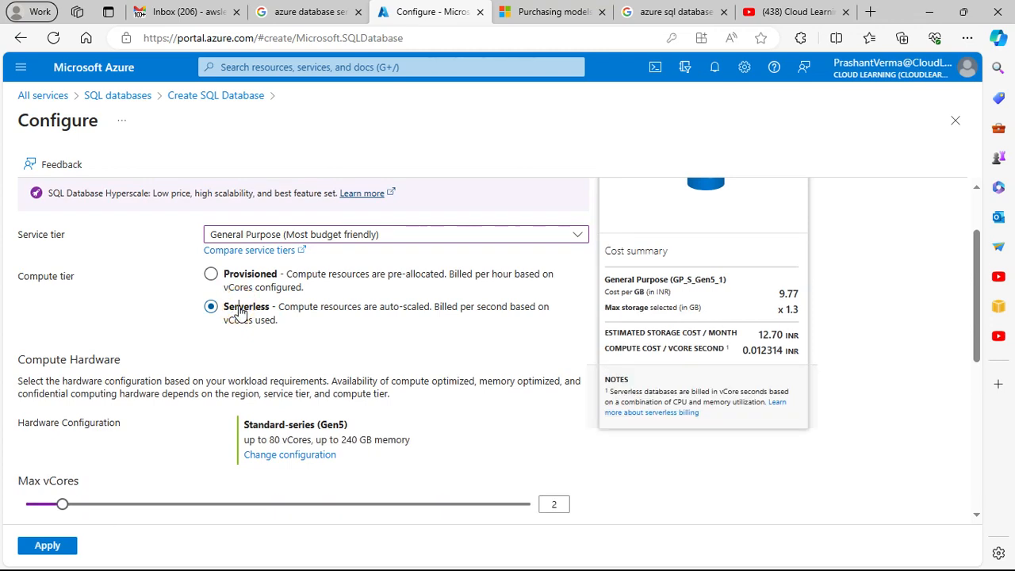
pyautogui.scroll(2, 301, 312)
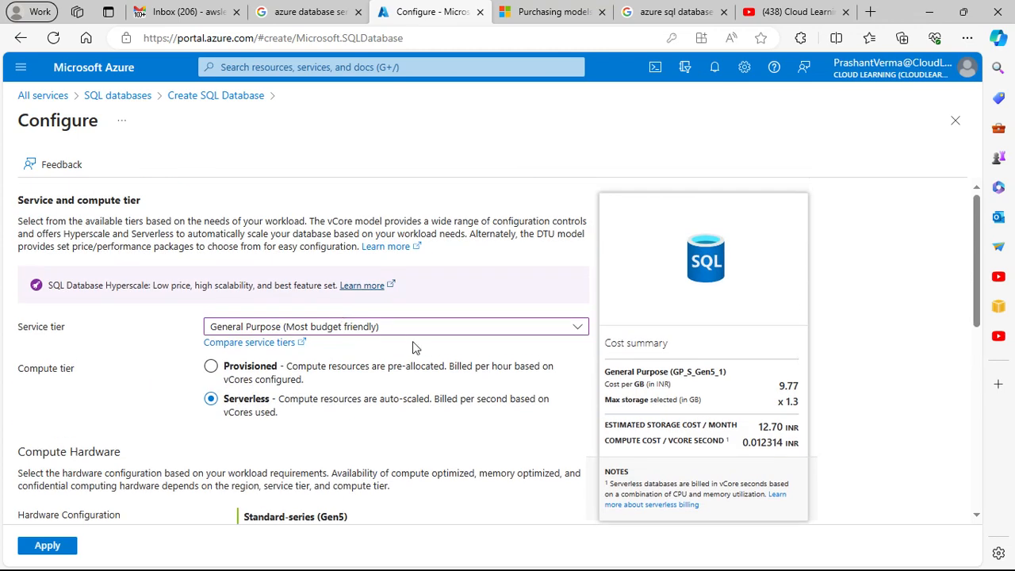
pyautogui.scroll(-3, 425, 389)
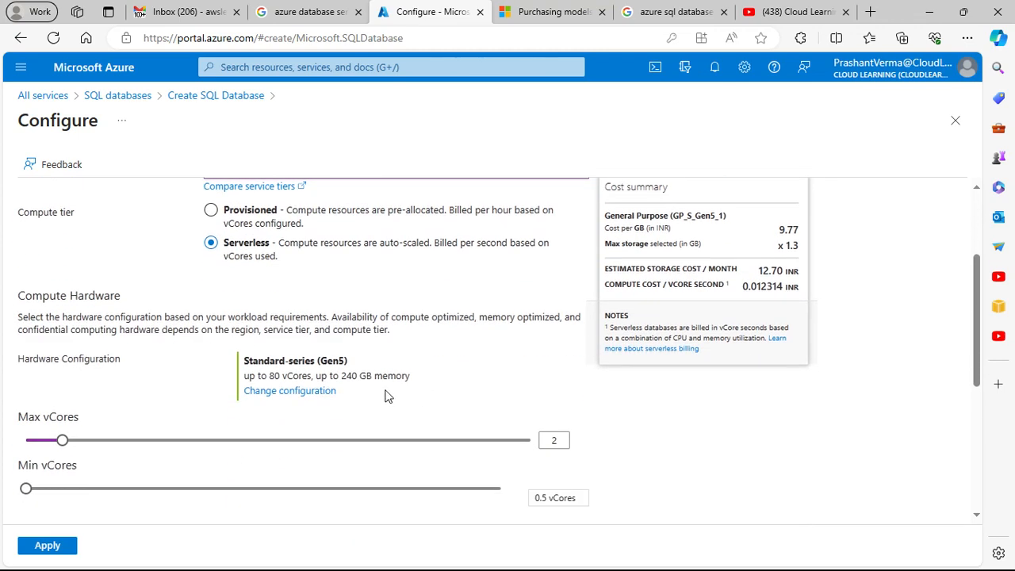
pyautogui.click(60, 438)
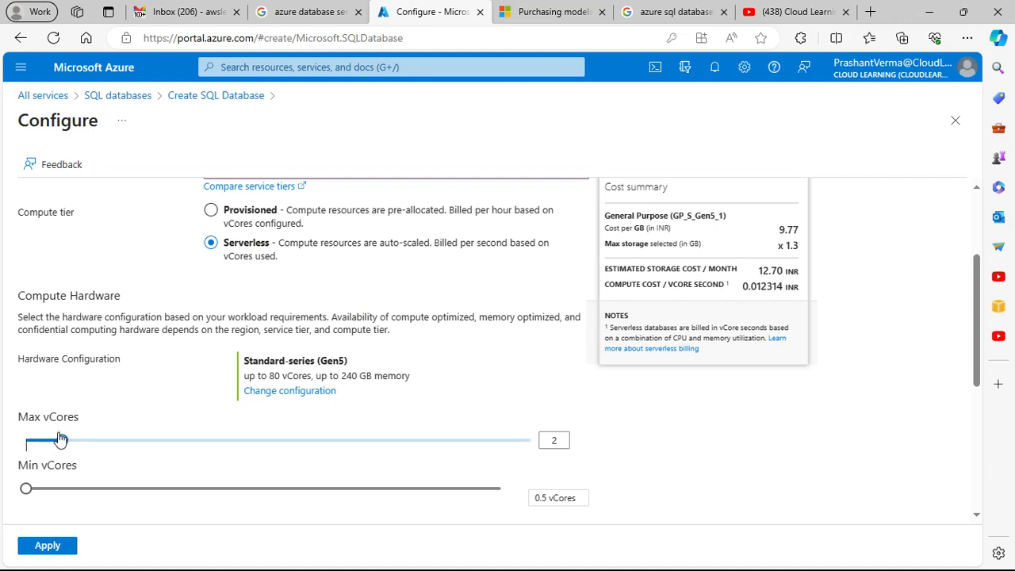
pyautogui.click(36, 448)
pyautogui.scroll(-1, 531, 450)
pyautogui.scroll(-2, 529, 441)
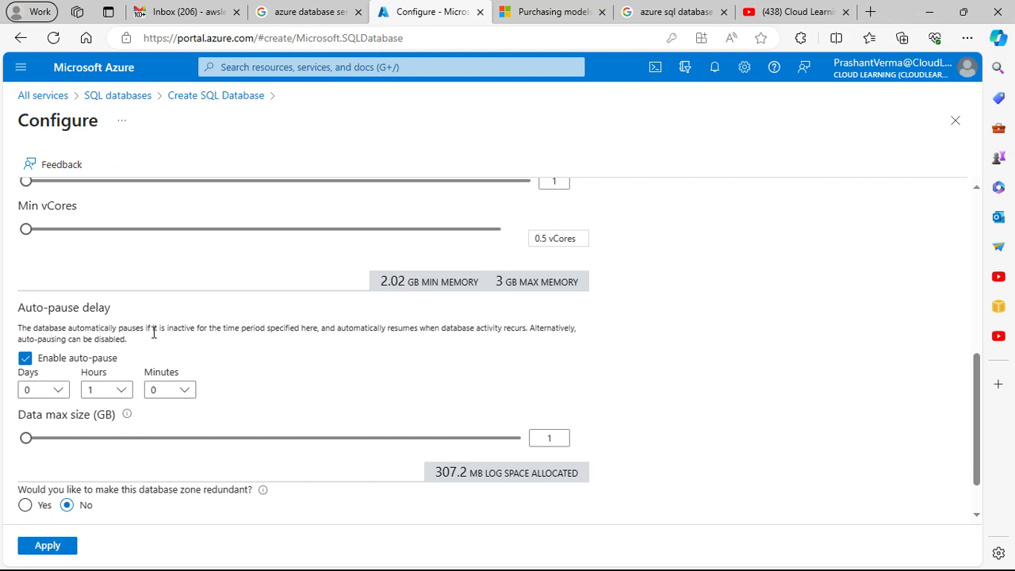
pyautogui.scroll(-1, 267, 384)
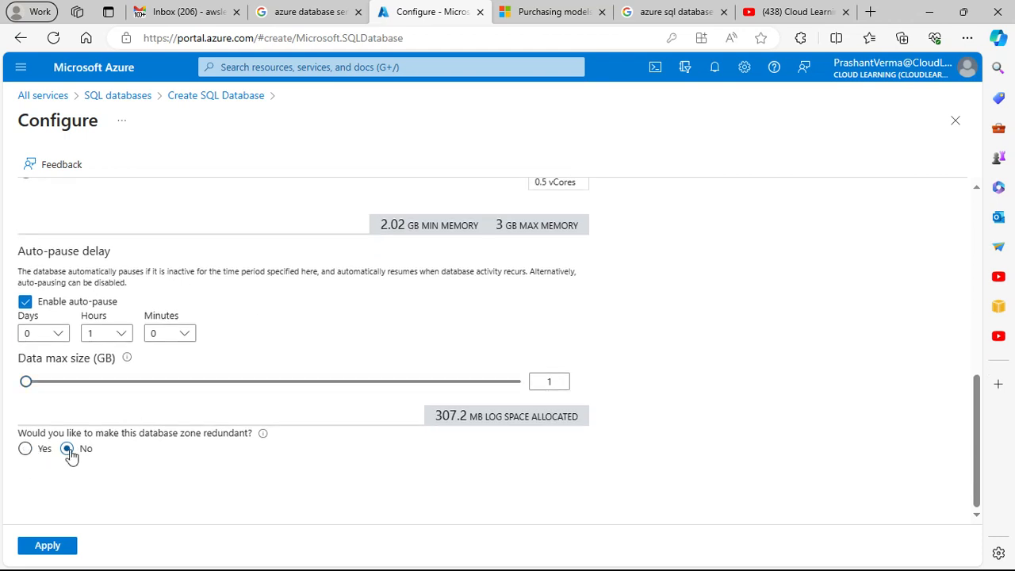
pyautogui.scroll(4, 222, 448)
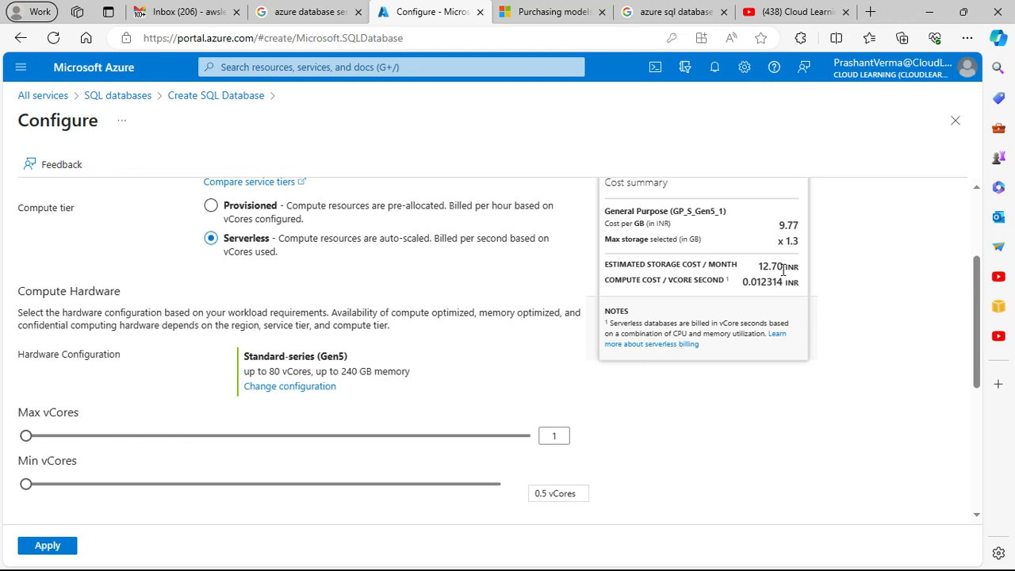
pyautogui.scroll(2, 746, 298)
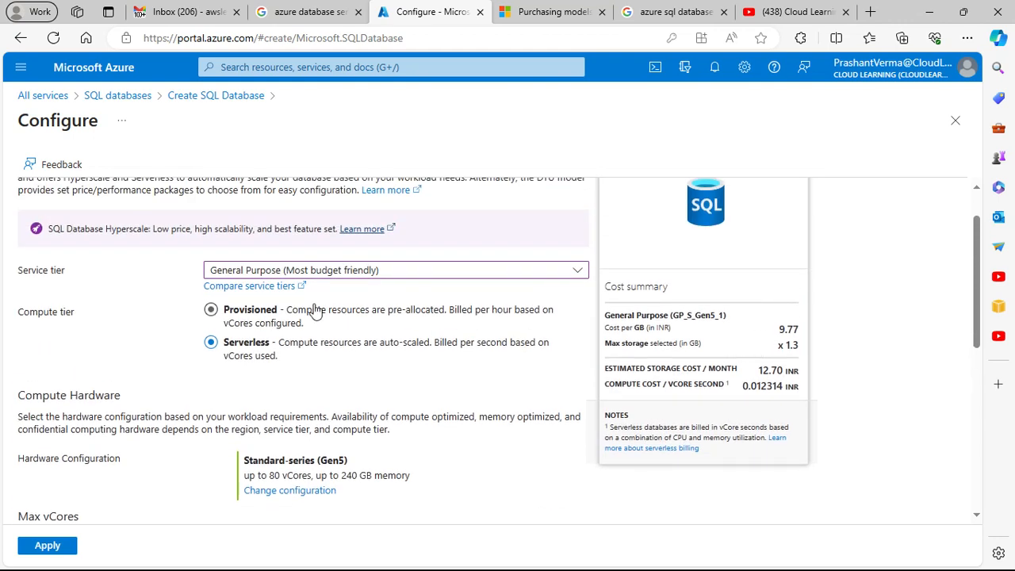
# Step: Set the compute tier back to Provisioned and apply the General Purpose configuration with 2 vCores and 1 GB of storage
pyautogui.click(260, 311)
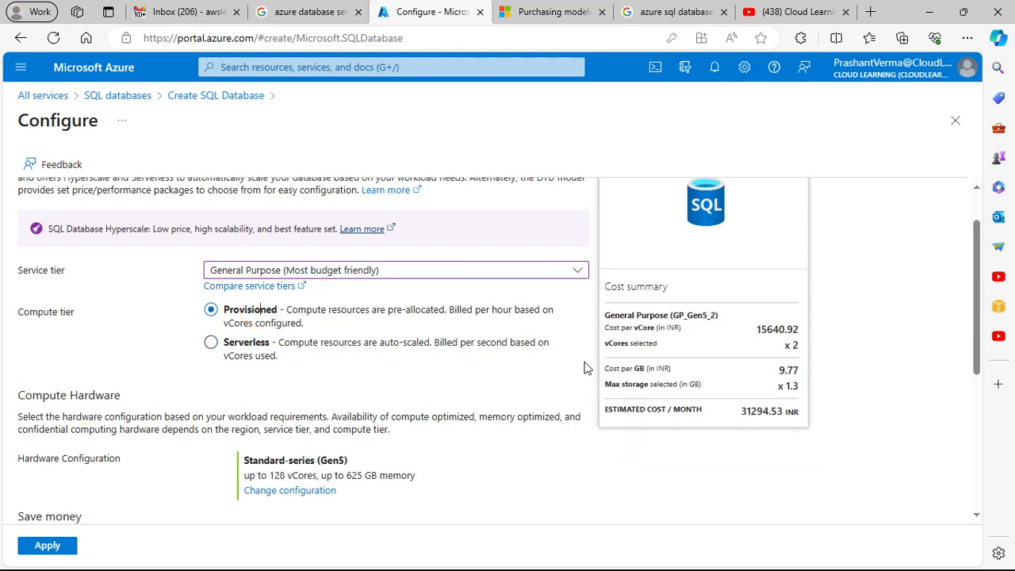
pyautogui.scroll(-1, 401, 358)
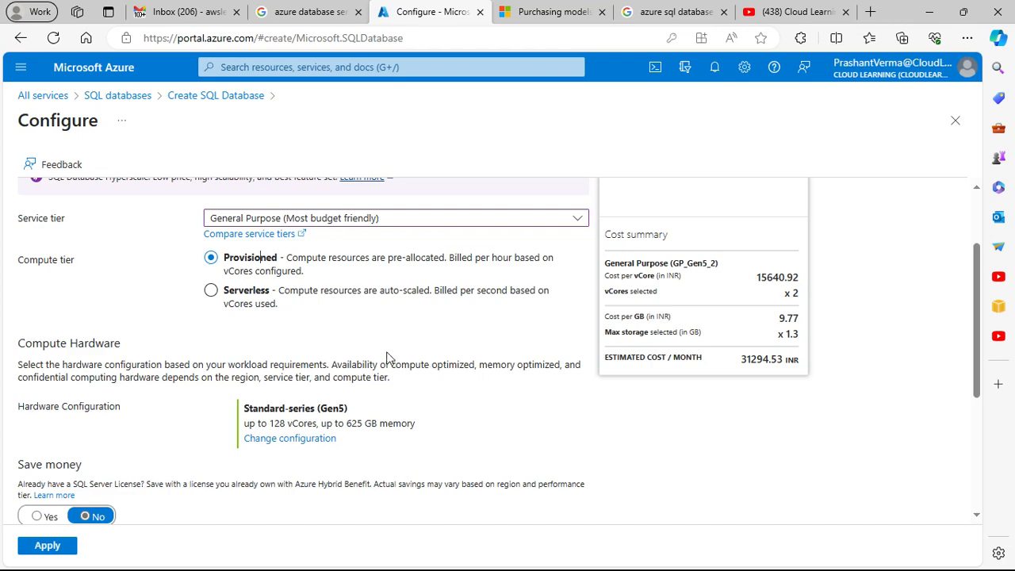
pyautogui.scroll(-4, 388, 357)
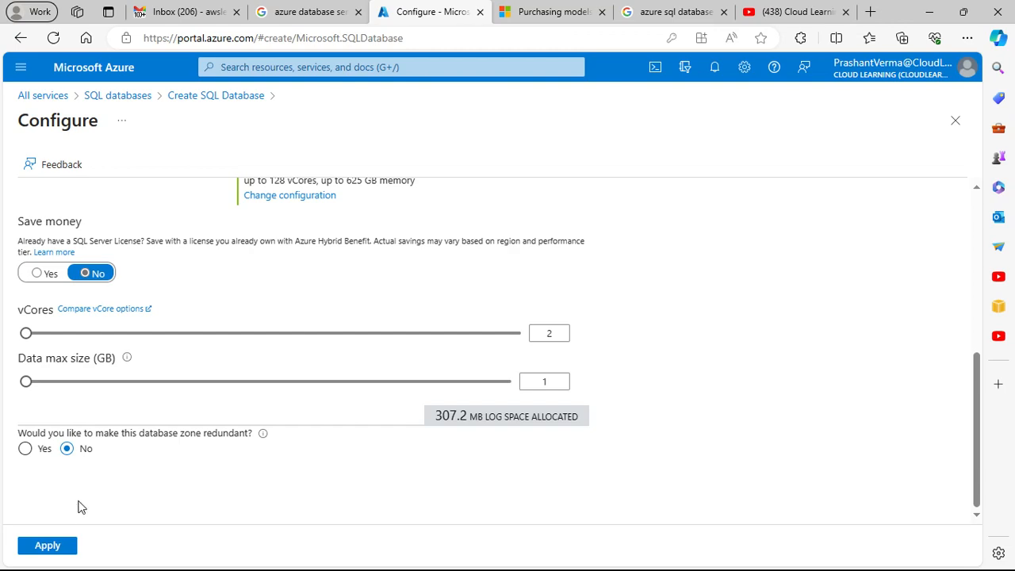
pyautogui.scroll(5, 84, 500)
pyautogui.scroll(-5, 142, 451)
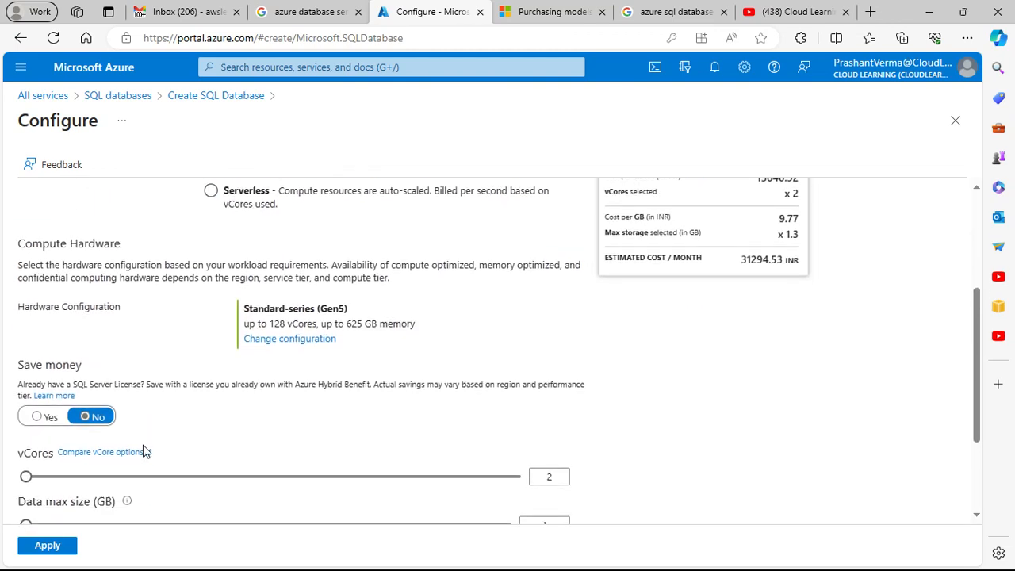
pyautogui.click(60, 545)
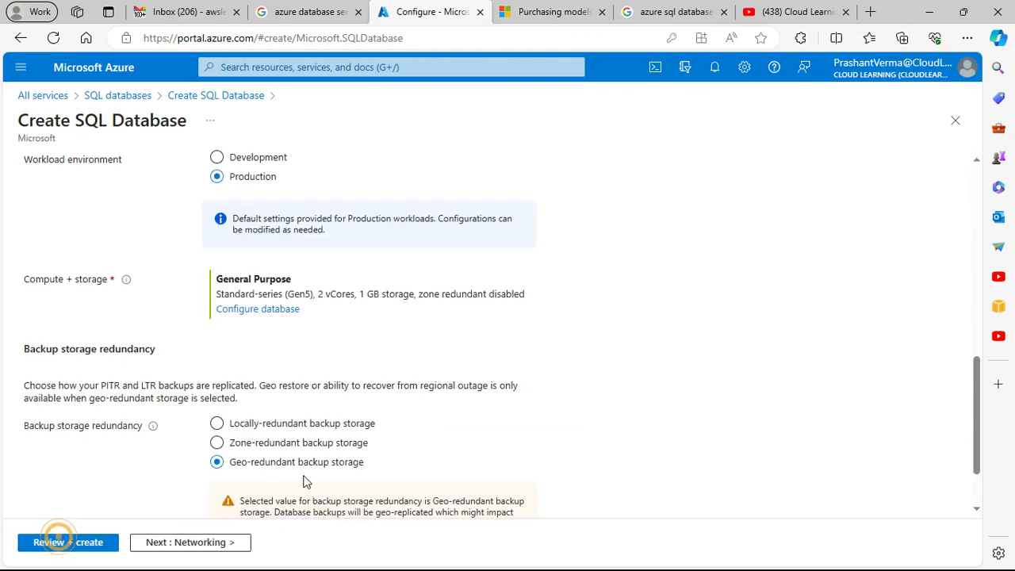
# Step: Examine the SQL elastic pool explanation, the compute and storage summary, and the backup storage redundancy section
pyautogui.scroll(-1, 513, 374)
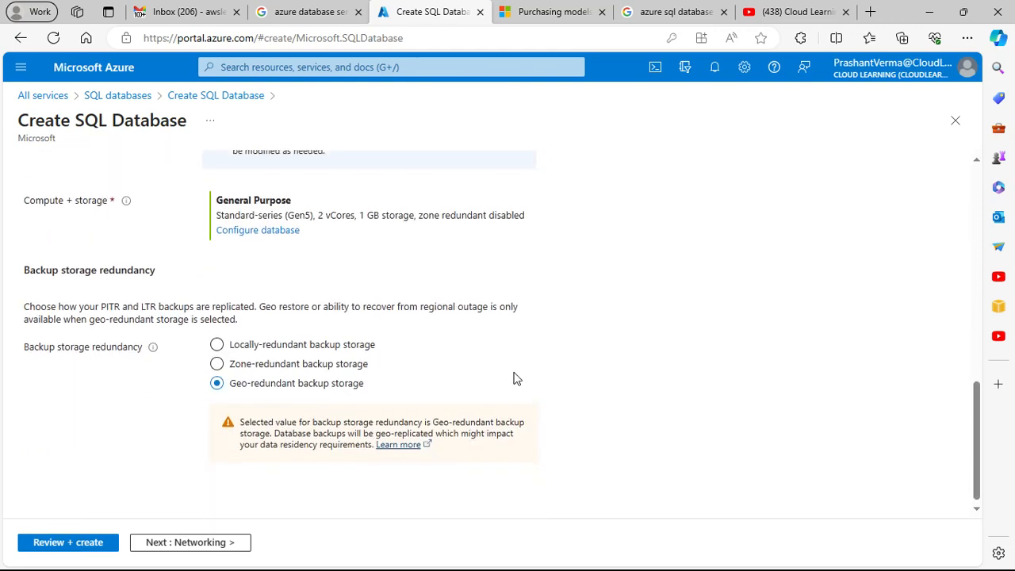
pyautogui.scroll(3, 514, 378)
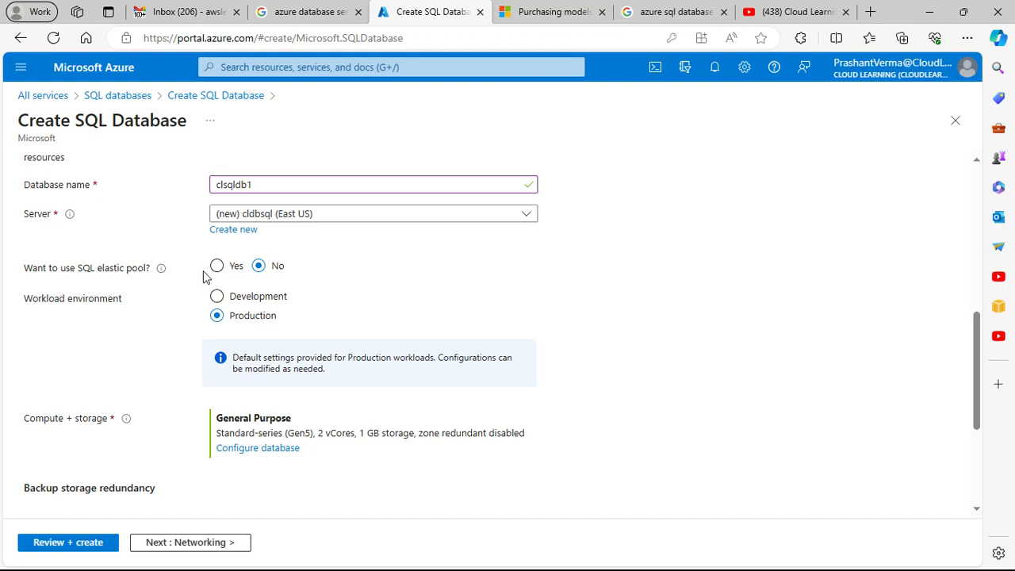
pyautogui.moveTo(164, 270)
pyautogui.moveTo(75, 219)
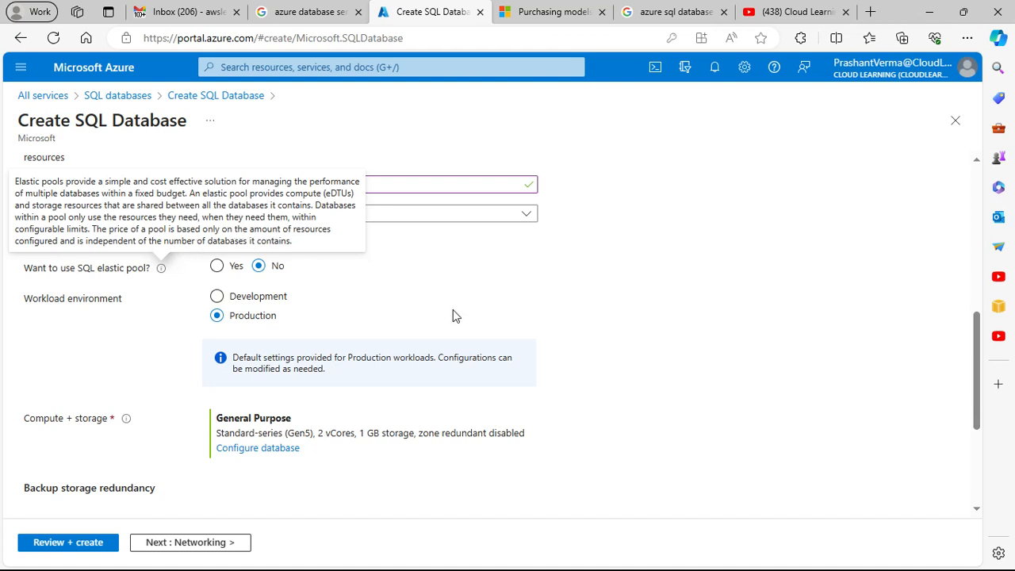
pyautogui.scroll(-3, 556, 314)
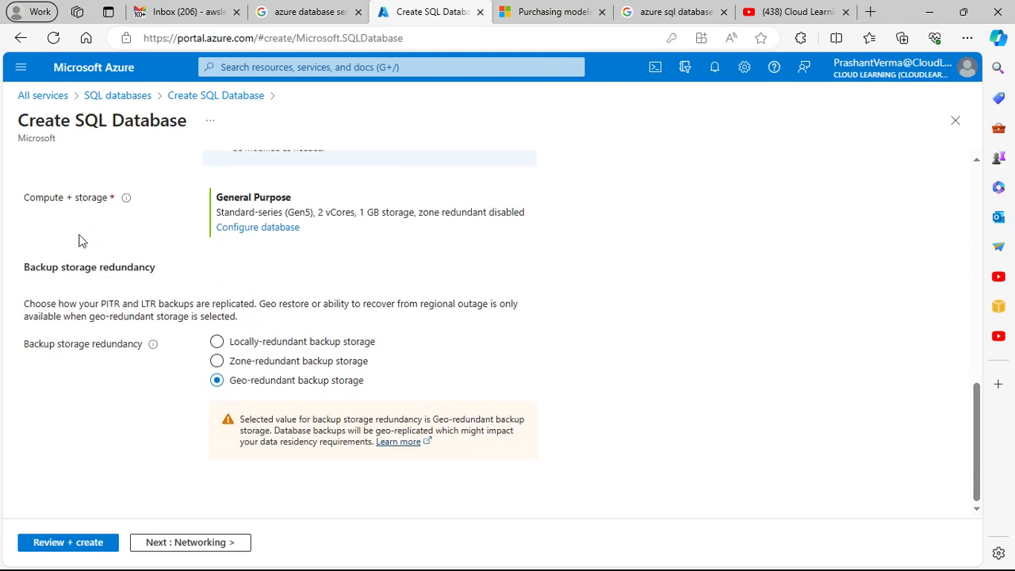
pyautogui.scroll(1, 87, 246)
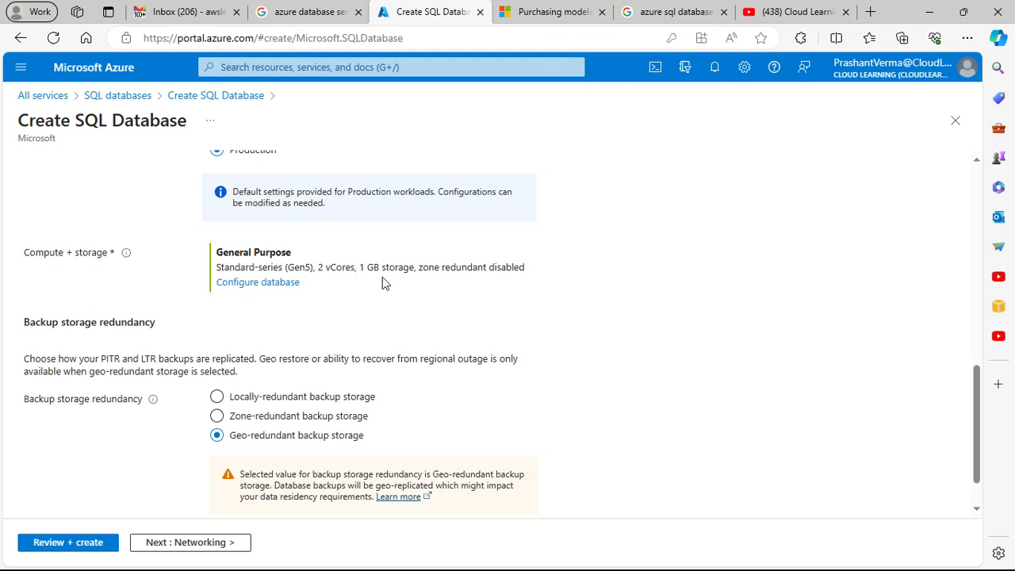
# Step: Compare the backup storage redundancy options and choose Locally-redundant backup storage
pyautogui.scroll(-1, 238, 333)
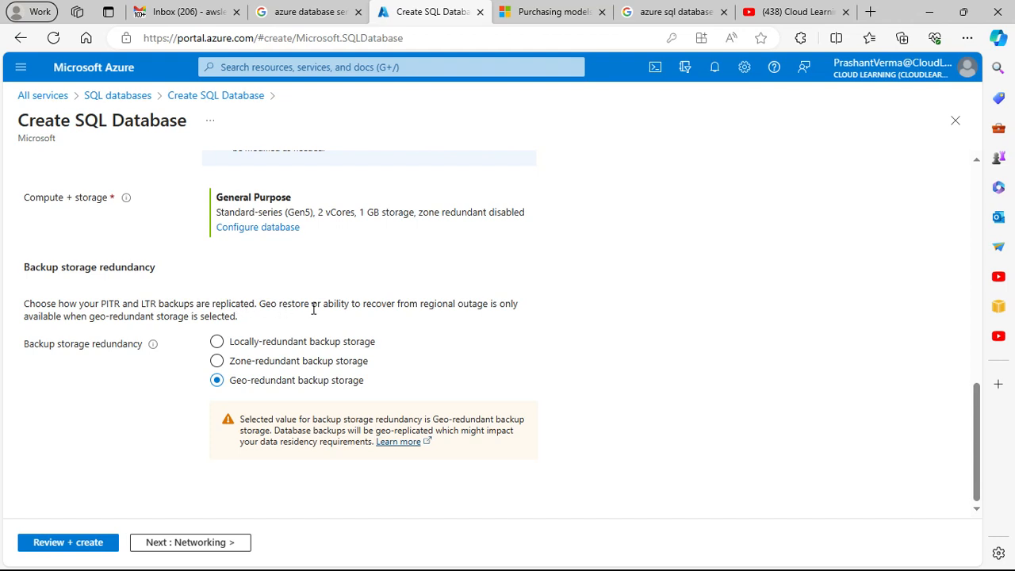
pyautogui.click(284, 343)
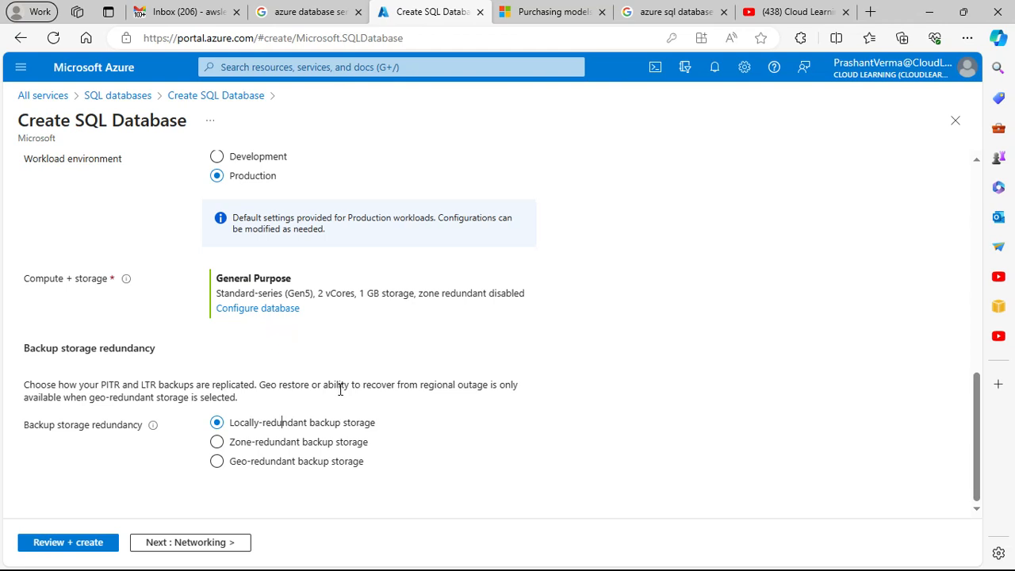
pyautogui.click(320, 449)
pyautogui.click(299, 469)
pyautogui.scroll(-1, 298, 470)
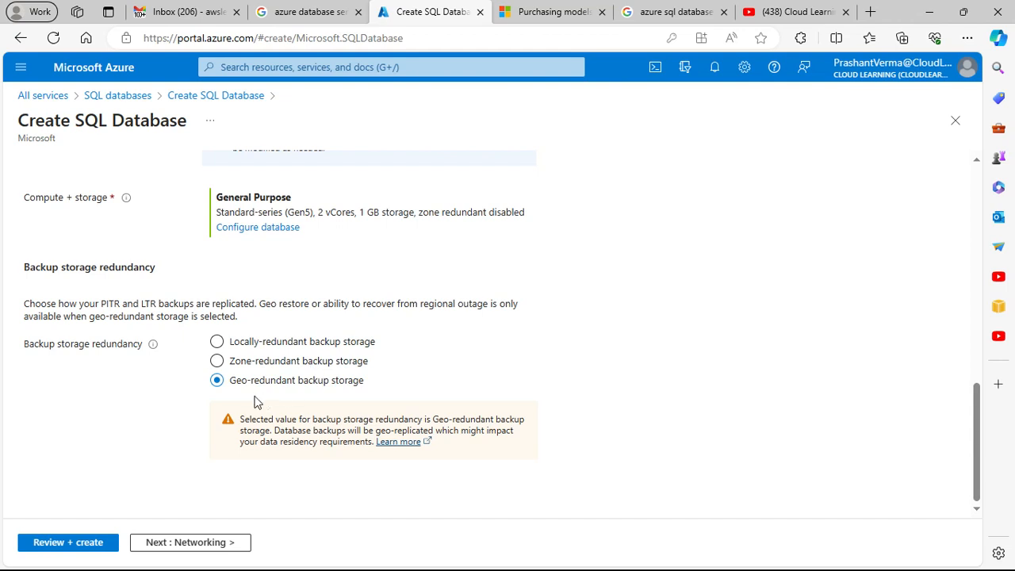
pyautogui.click(272, 342)
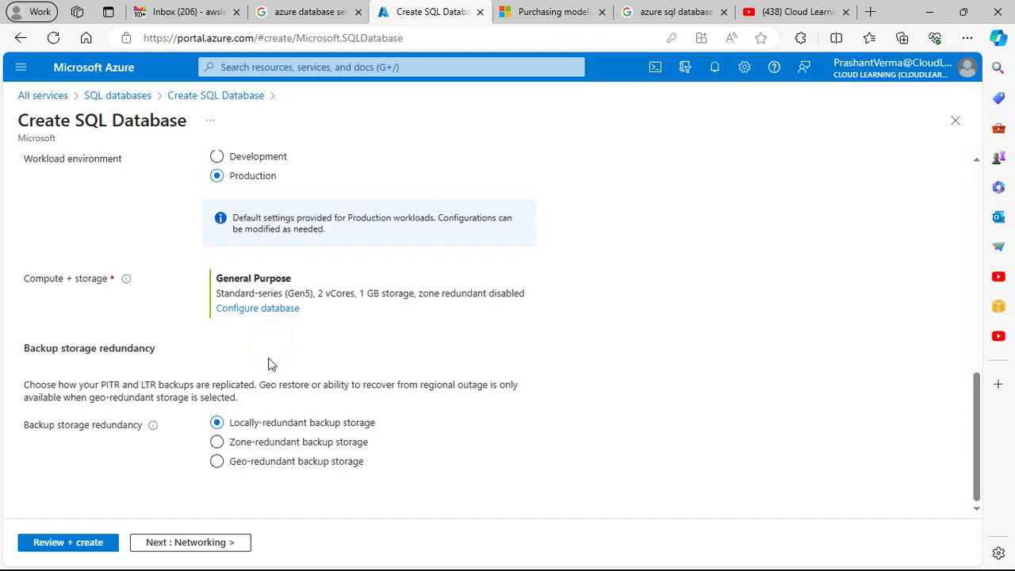
# Step: Proceed to the networking settings, compare the connectivity methods, and set the connectivity method to Public endpoint
pyautogui.click(213, 542)
pyautogui.scroll(-3, 347, 385)
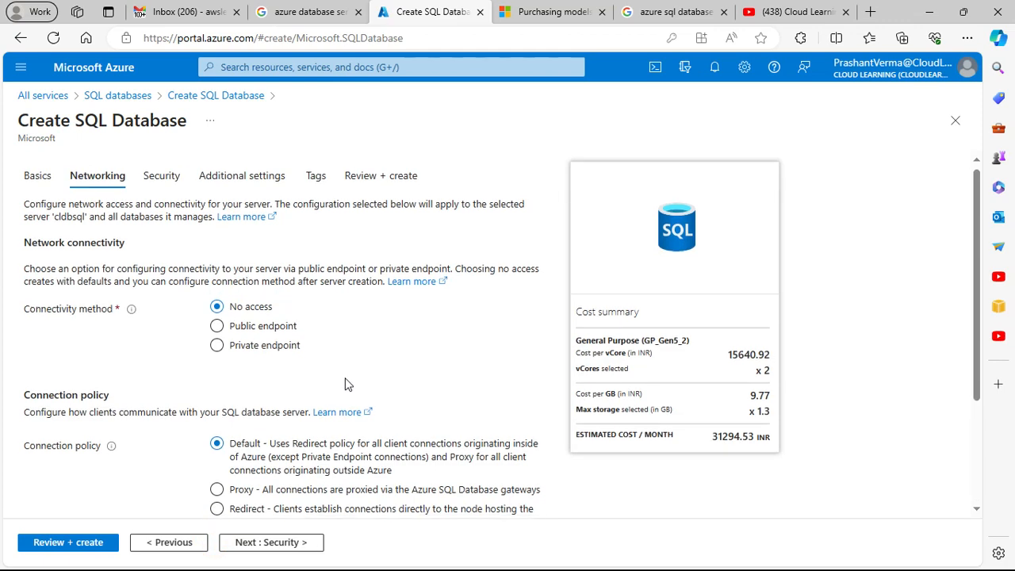
pyautogui.scroll(3, 338, 396)
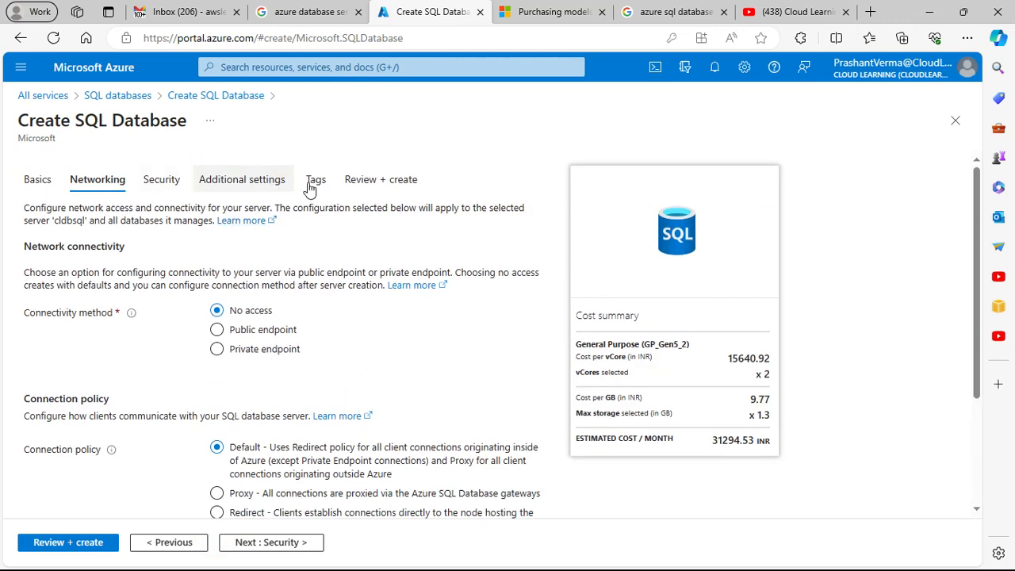
pyautogui.scroll(-2, 414, 292)
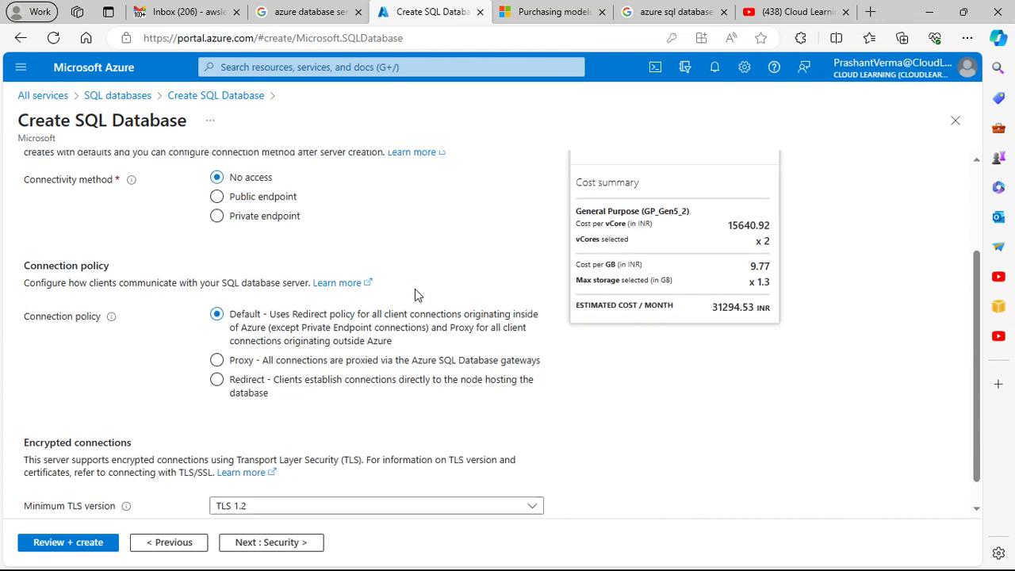
pyautogui.scroll(2, 416, 295)
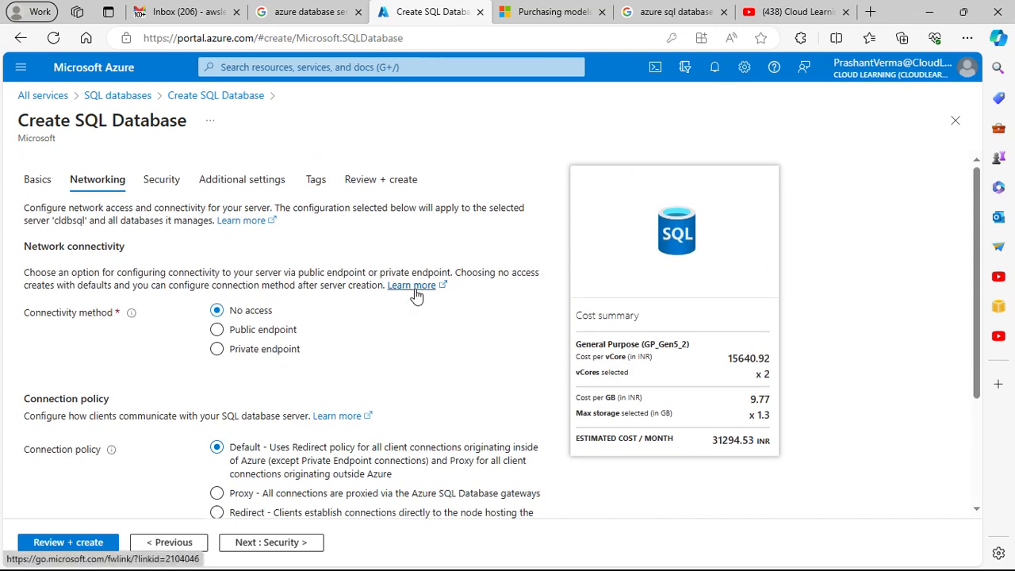
pyautogui.click(254, 330)
pyautogui.click(268, 350)
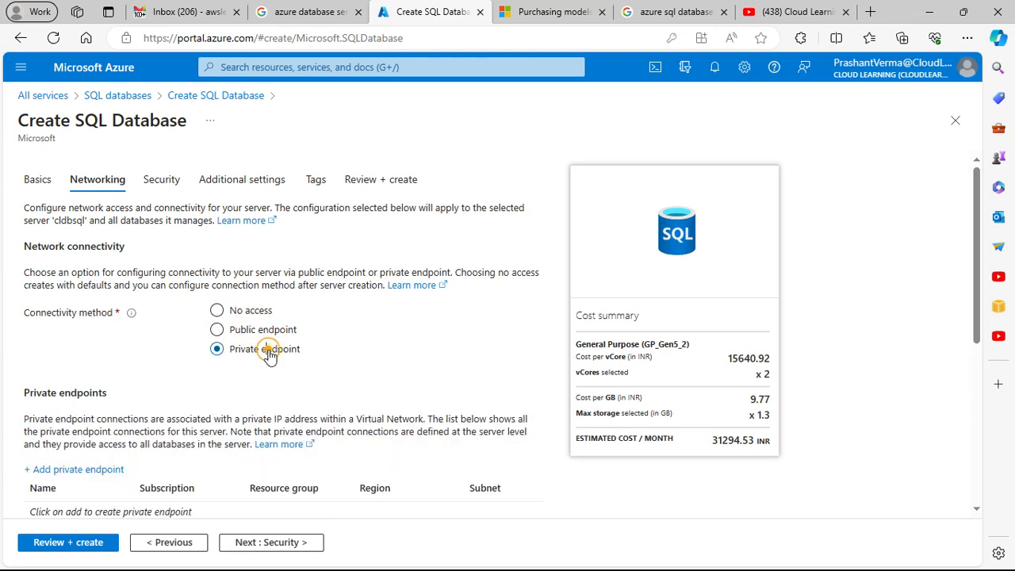
pyautogui.click(255, 332)
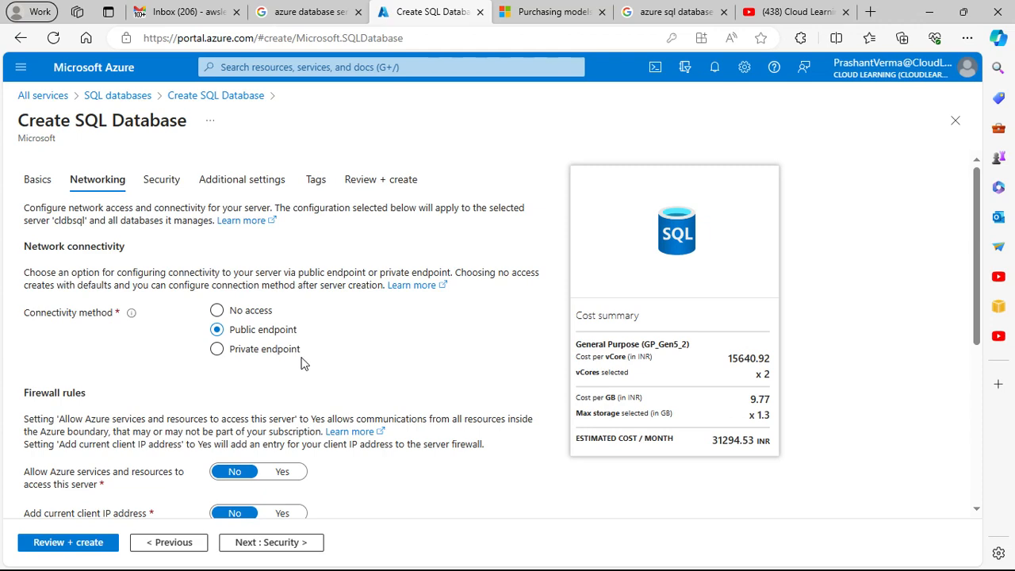
# Step: Review the firewall rules, connection policy options and minimum TLS version for the public endpoint
pyautogui.scroll(-1, 301, 363)
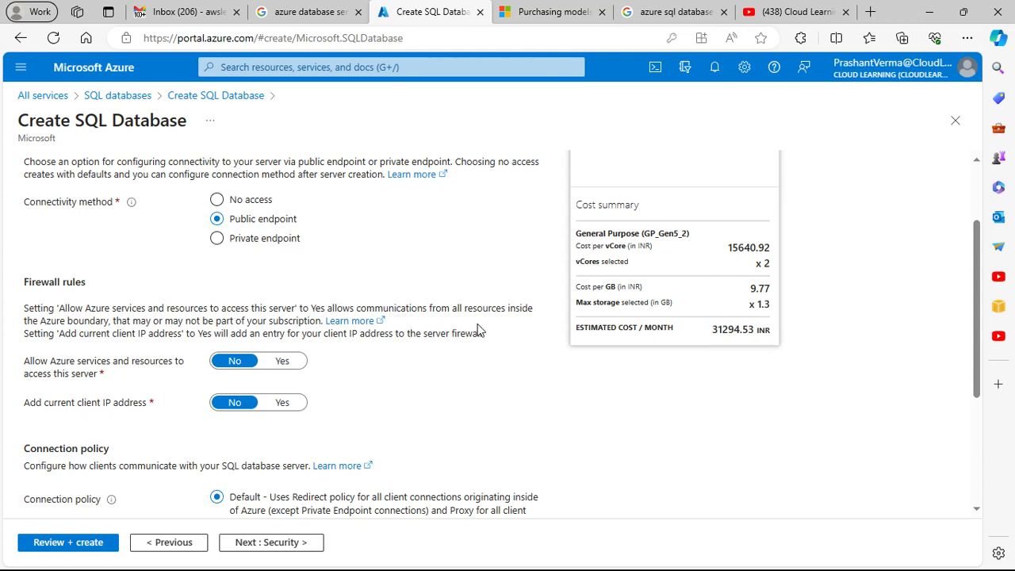
pyautogui.scroll(-3, 479, 347)
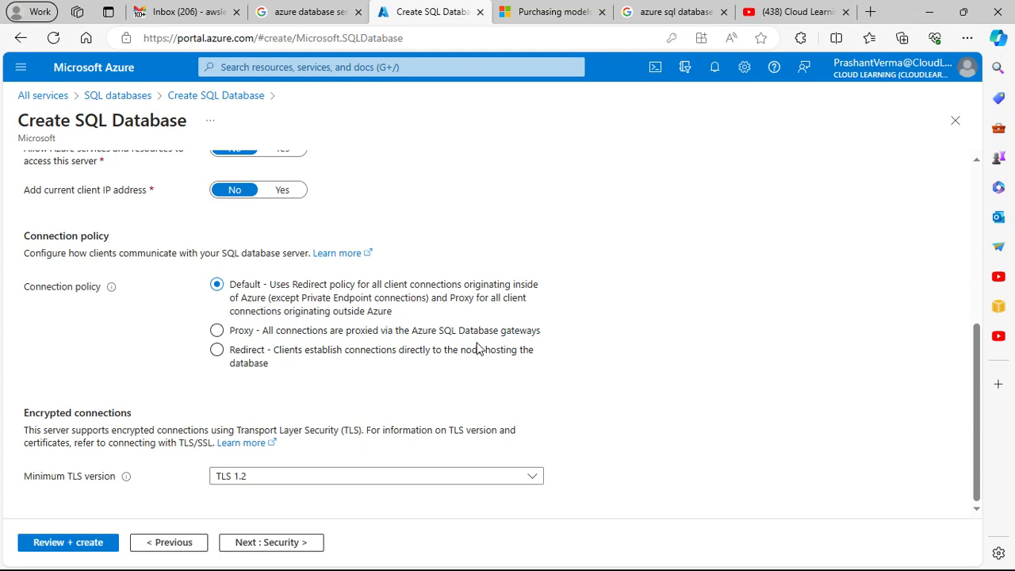
pyautogui.click(478, 349)
pyautogui.scroll(2, 468, 349)
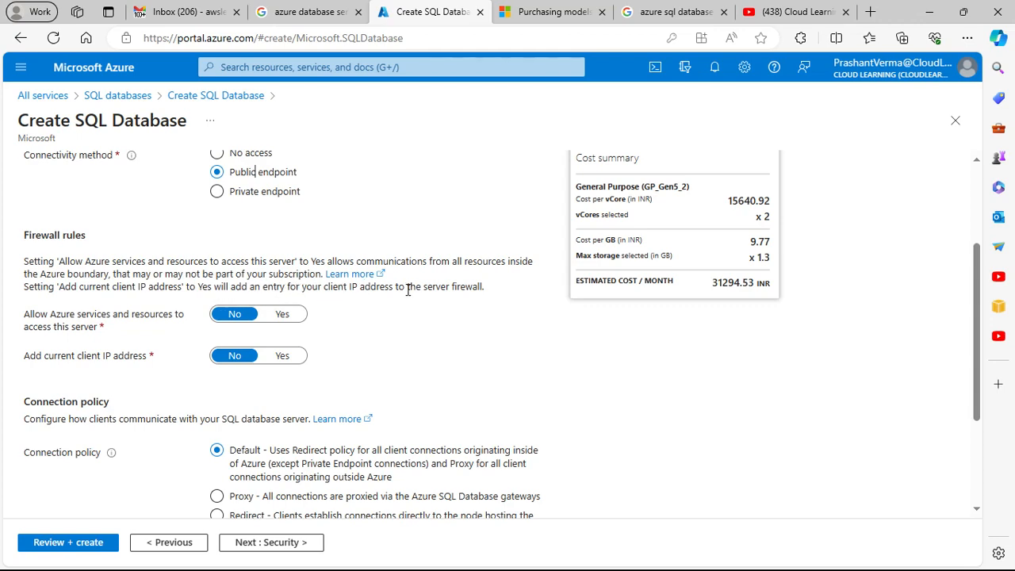
pyautogui.scroll(-2, 456, 389)
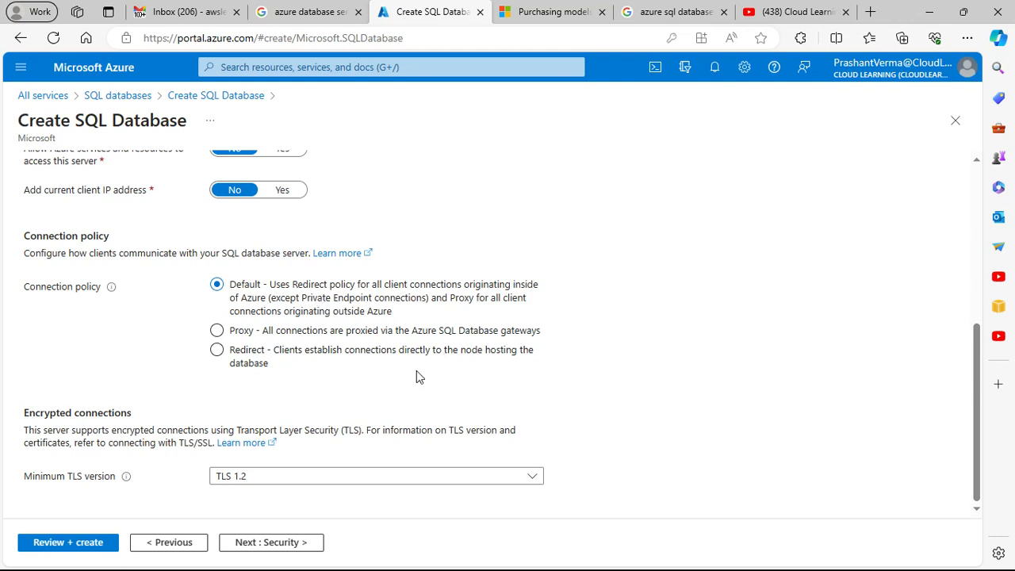
# Step: Check the minimum TLS versions offered for encrypted connections
pyautogui.click(330, 480)
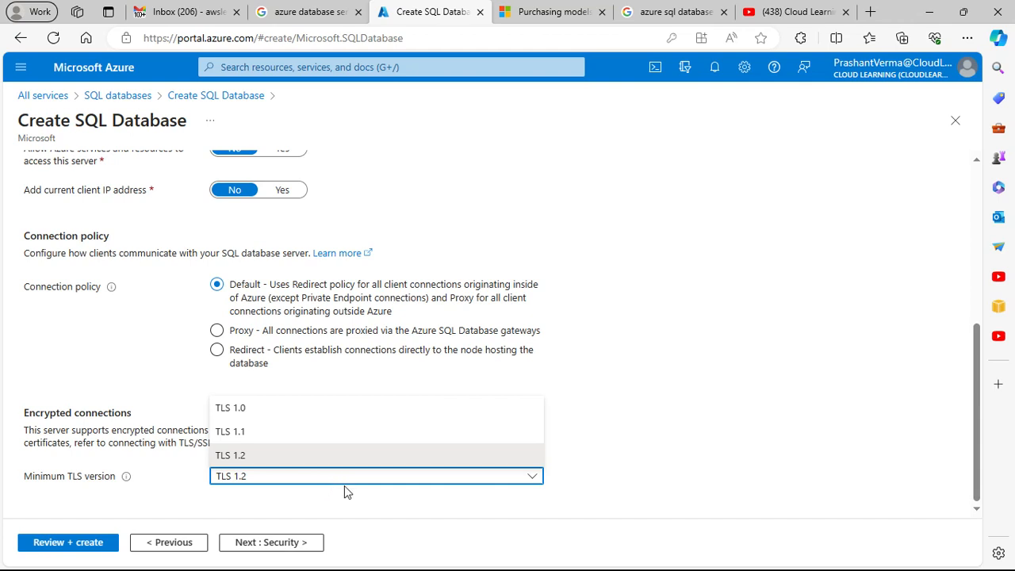
pyautogui.click(346, 488)
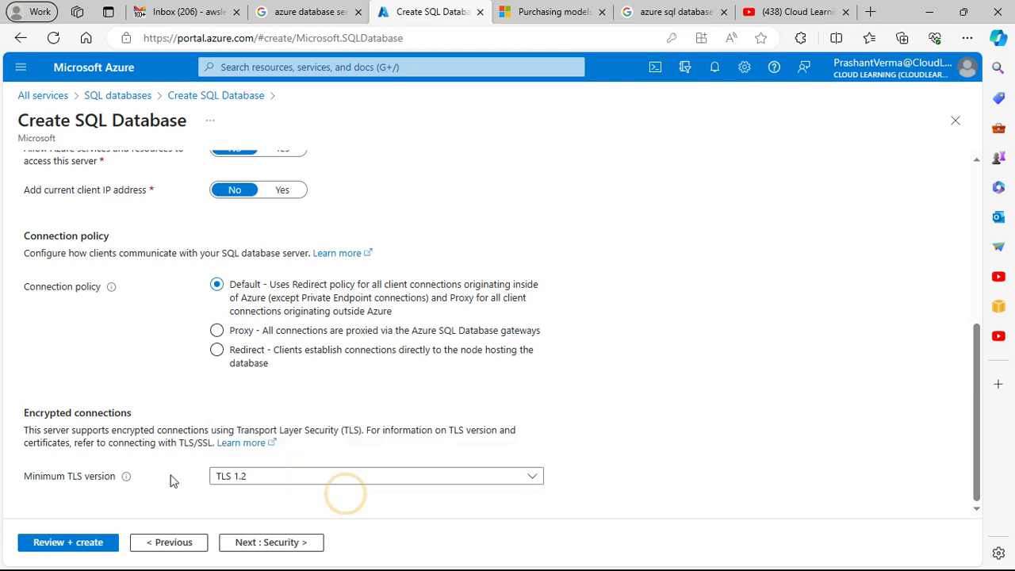
pyautogui.click(320, 476)
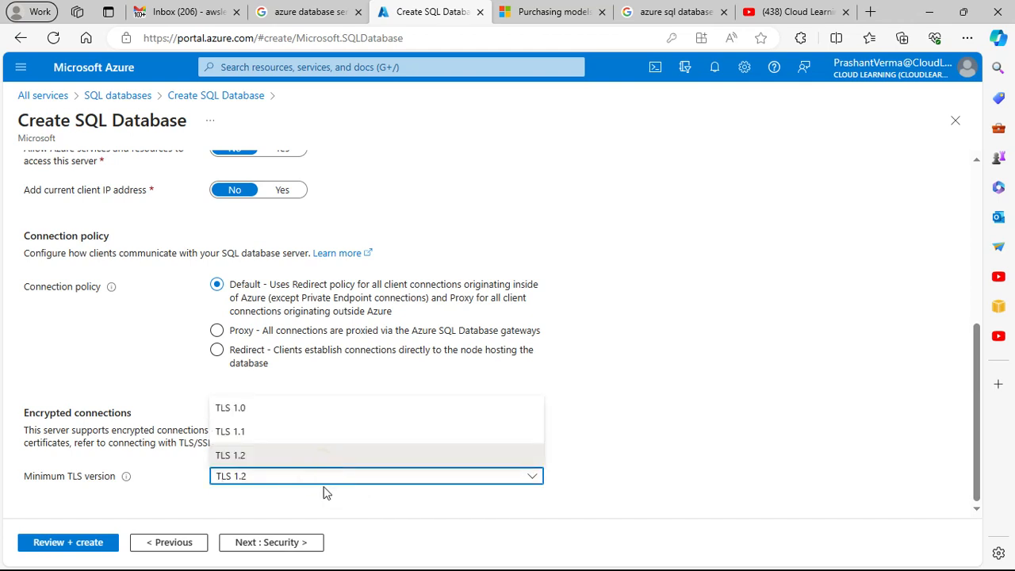
pyautogui.click(335, 503)
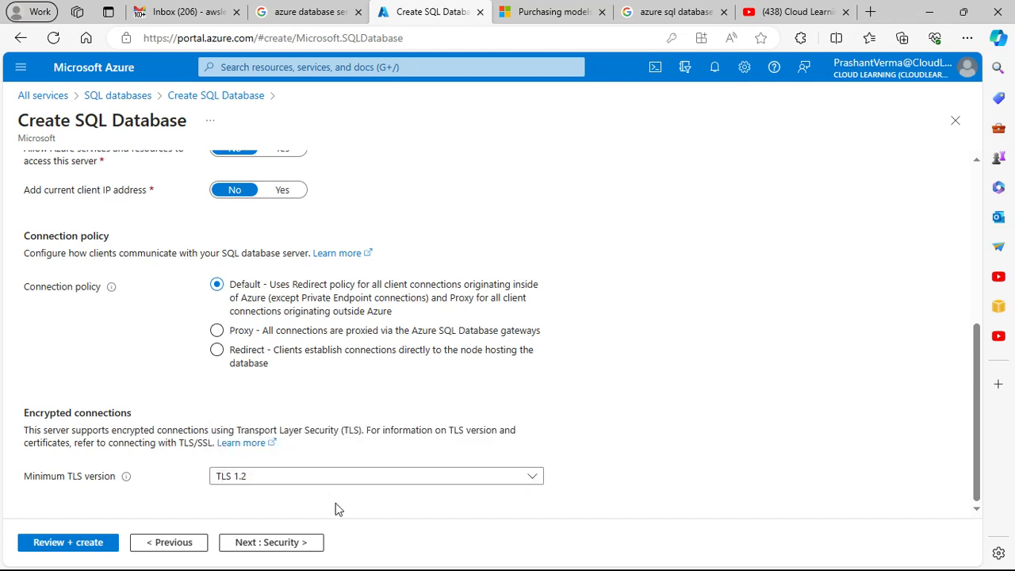
# Step: Proceed to the security settings, set Microsoft Defender for SQL to Not now, and review the ledger, server identity and encryption sections
pyautogui.click(270, 546)
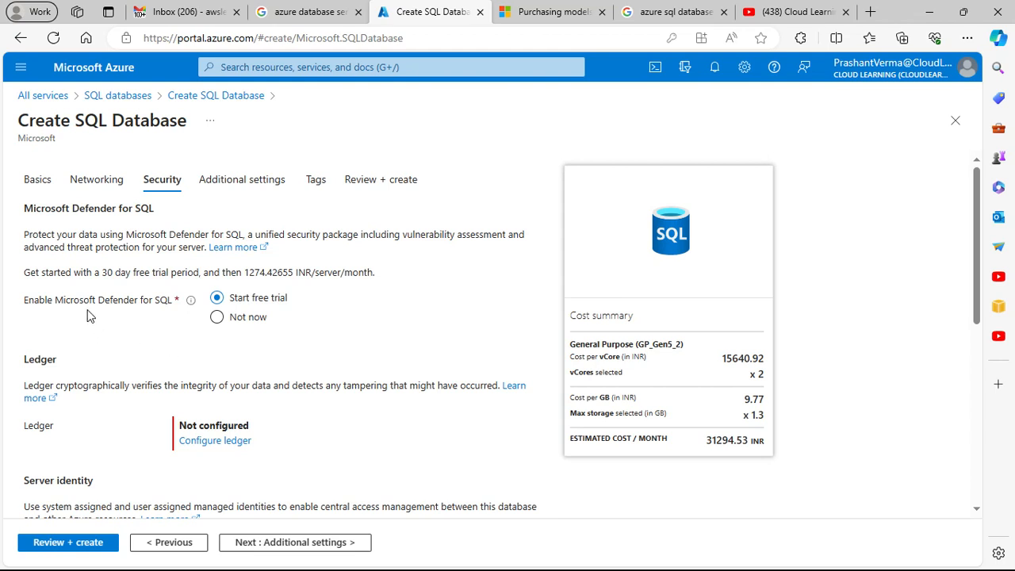
pyautogui.click(265, 316)
pyautogui.scroll(-2, 257, 331)
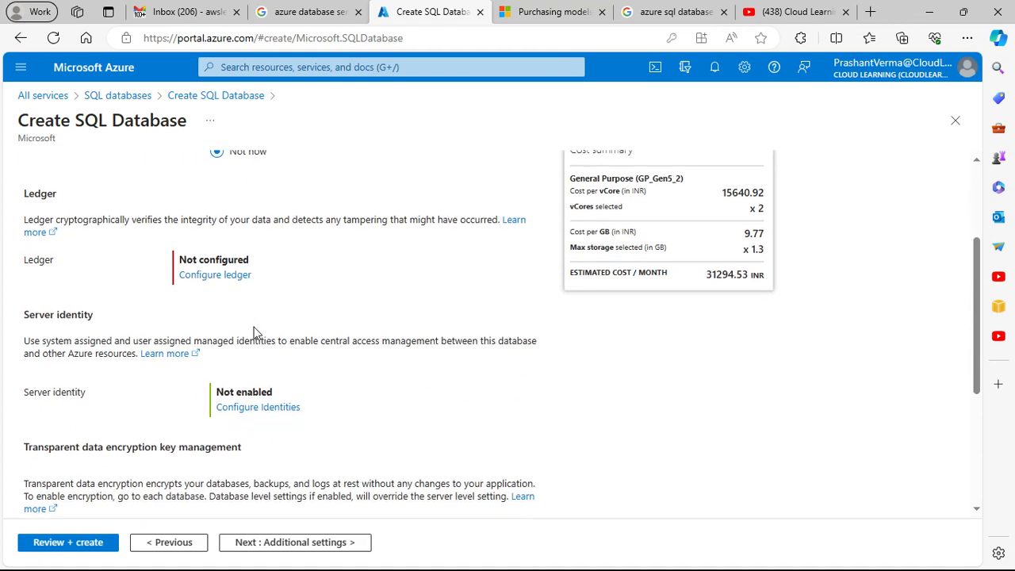
pyautogui.scroll(-3, 254, 331)
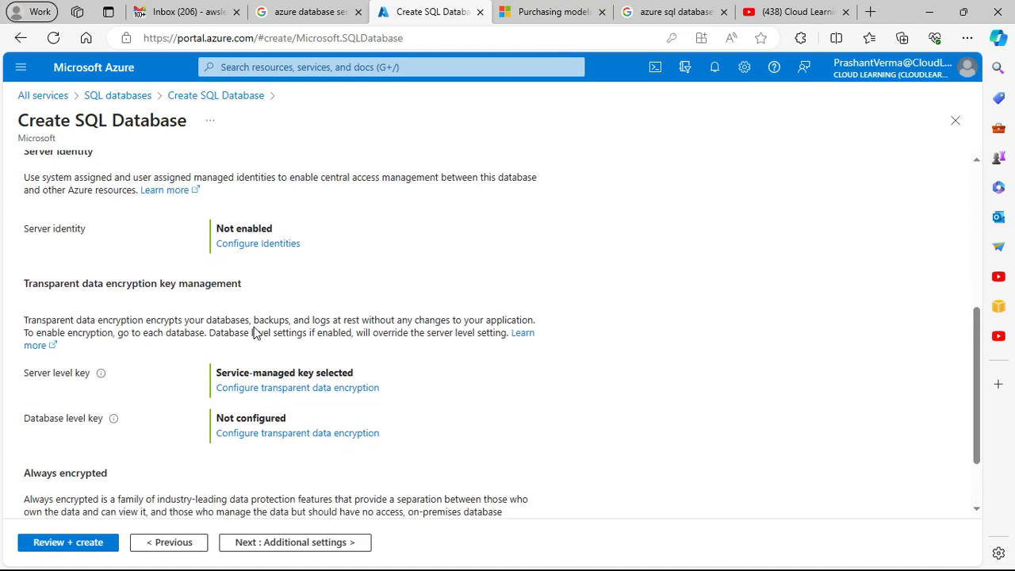
pyautogui.scroll(2, 255, 332)
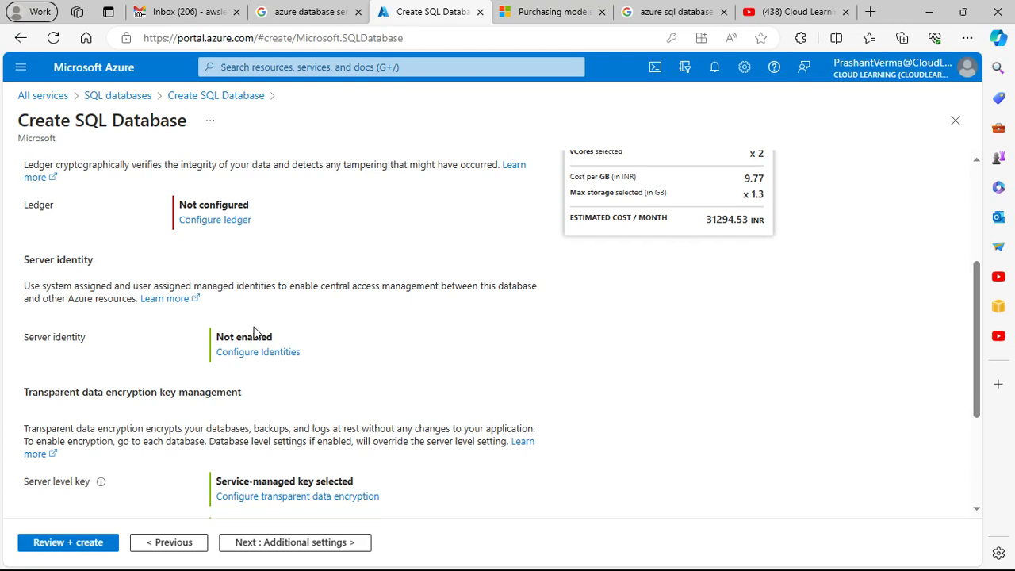
pyautogui.scroll(-2, 254, 332)
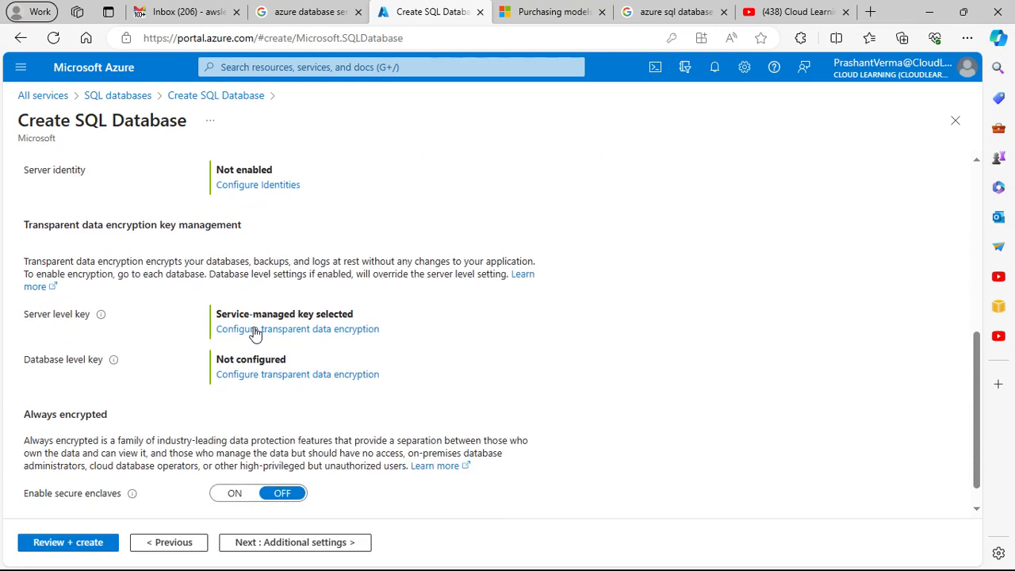
pyautogui.scroll(-1, 255, 332)
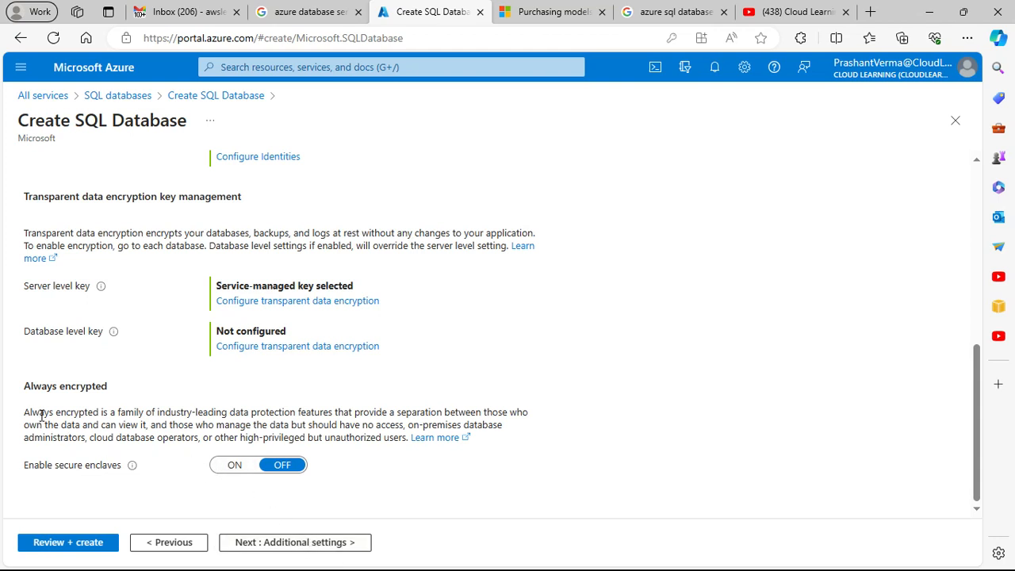
# Step: Try enabling secure enclaves under Always encrypted to view the enclave type, and turn them off again
pyautogui.click(235, 465)
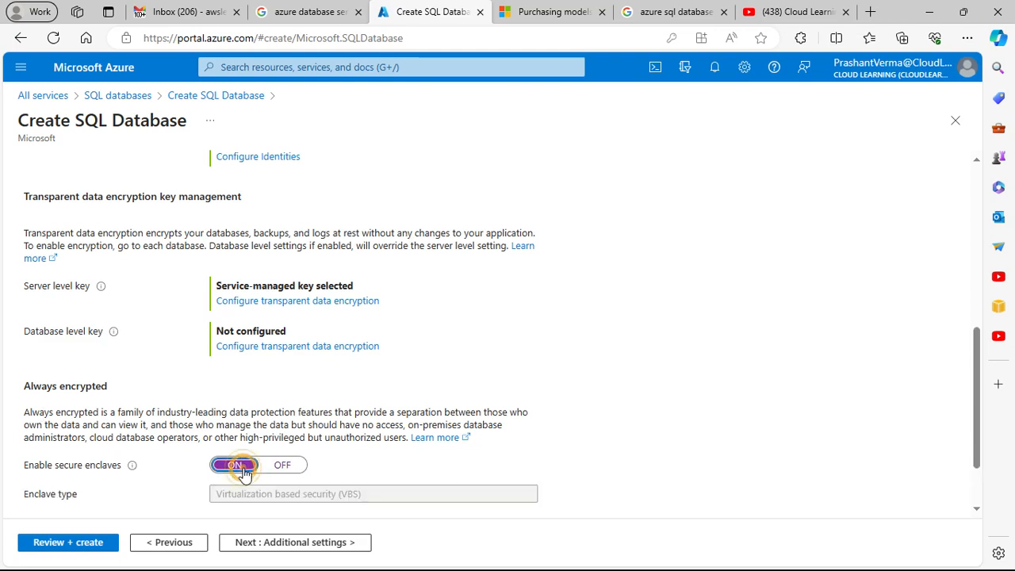
pyautogui.scroll(-1, 388, 479)
pyautogui.click(279, 382)
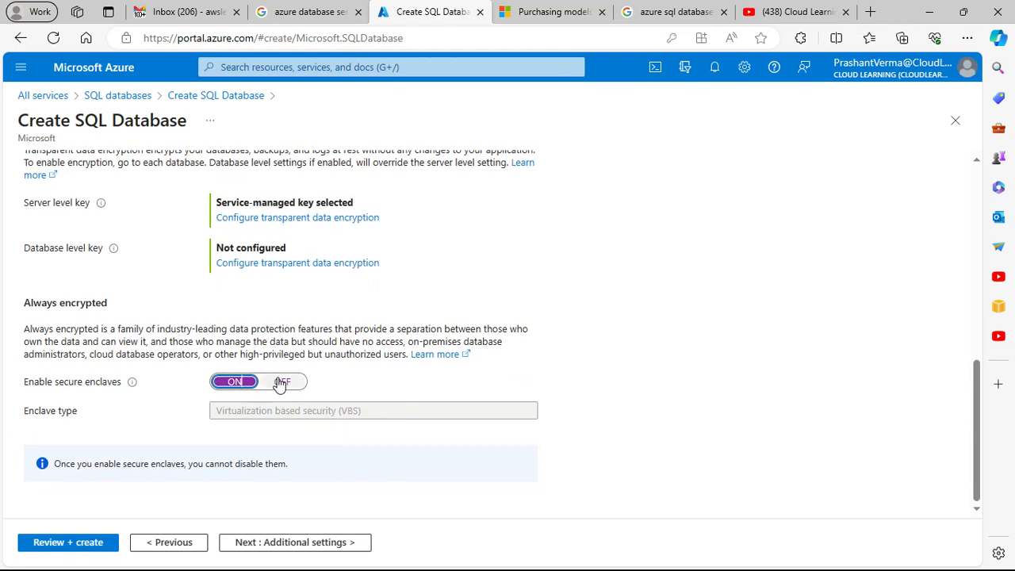
# Step: Recheck all sections of the security settings and proceed to the additional settings
pyautogui.scroll(2, 293, 406)
pyautogui.scroll(3, 293, 406)
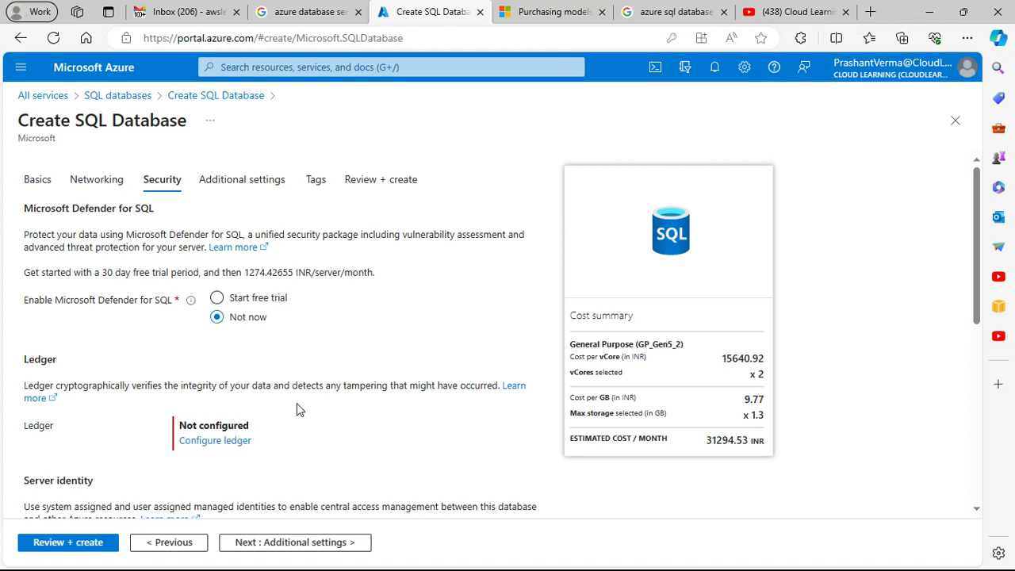
pyautogui.scroll(-2, 298, 409)
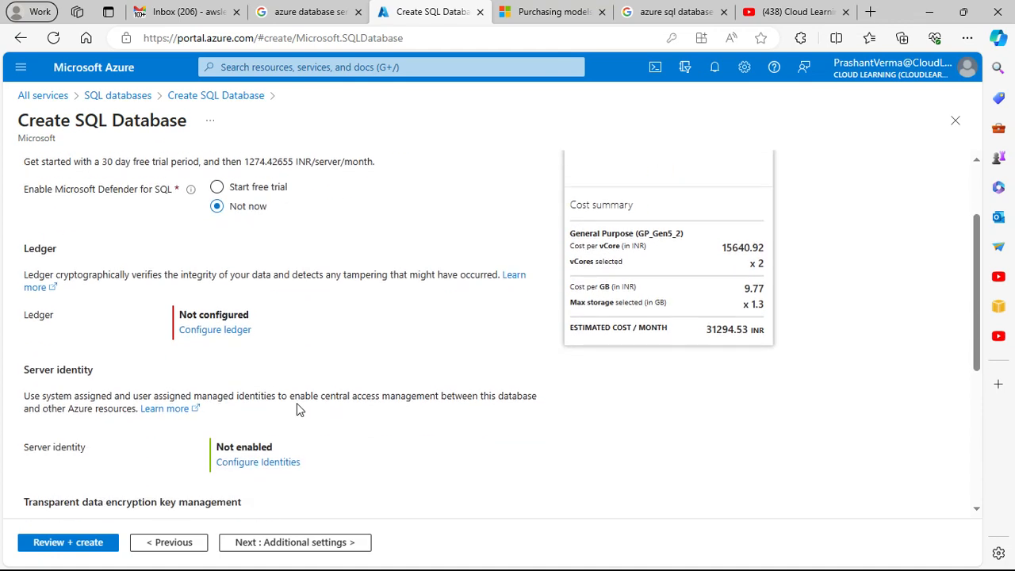
pyautogui.scroll(-3, 298, 409)
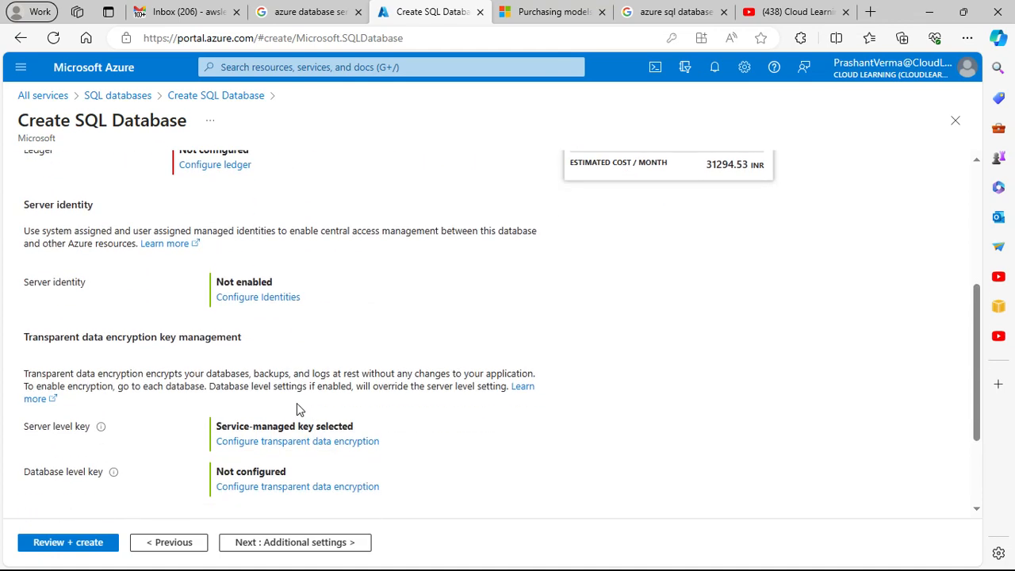
pyautogui.scroll(-2, 296, 407)
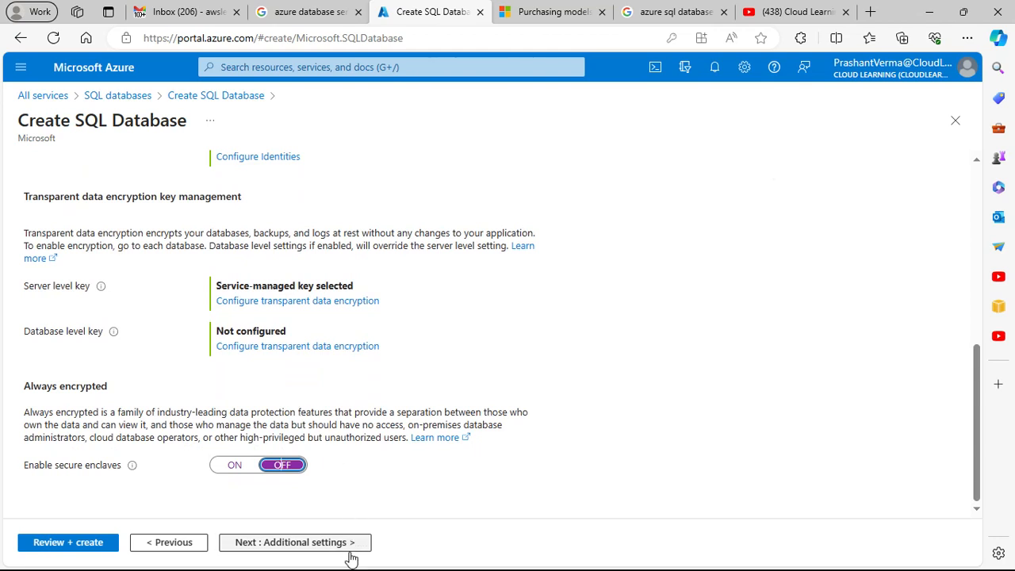
pyautogui.click(308, 544)
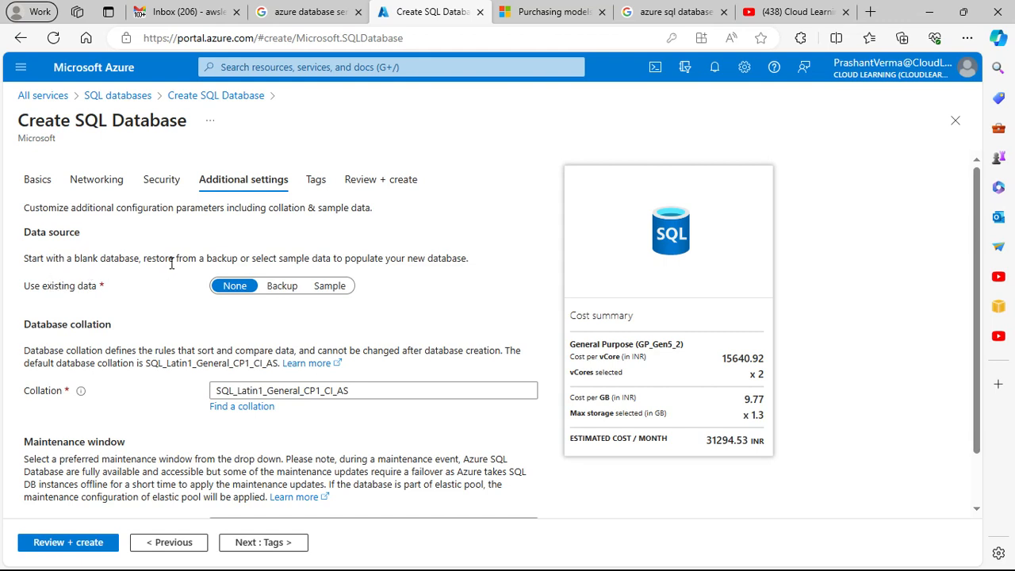
# Step: Try Backup as the existing data source and check the list of available backups
pyautogui.click(283, 287)
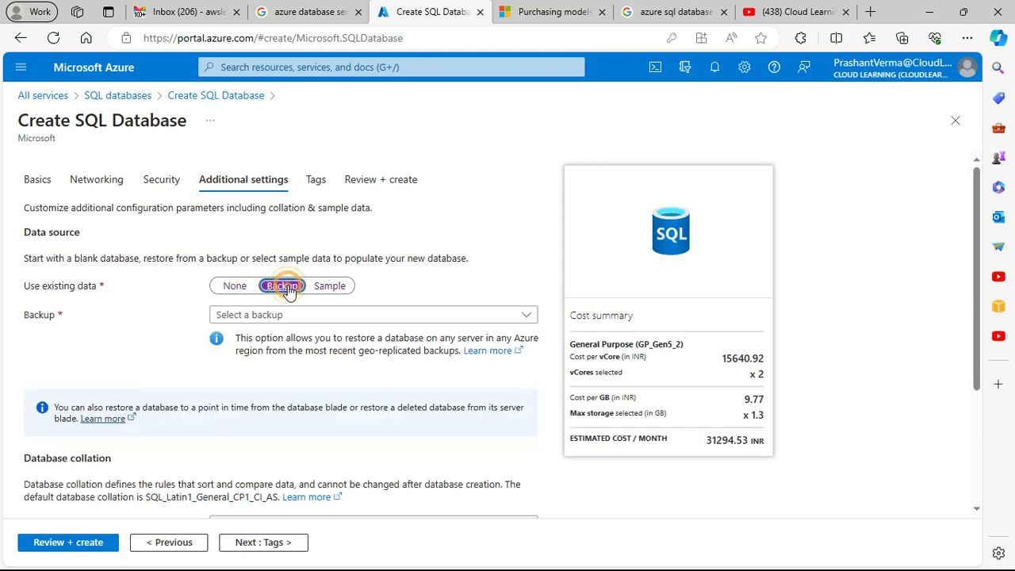
pyautogui.click(290, 316)
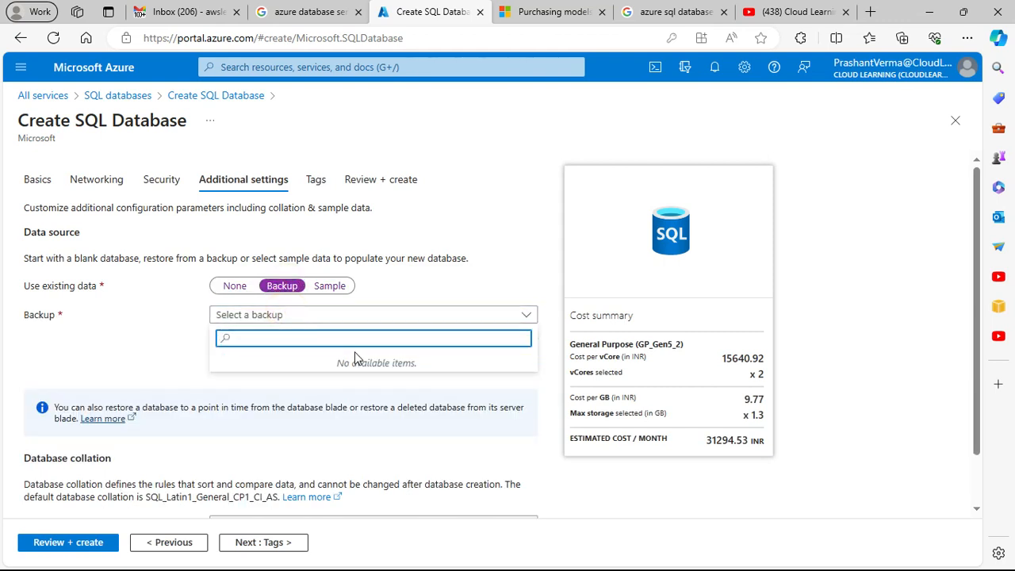
pyautogui.click(487, 283)
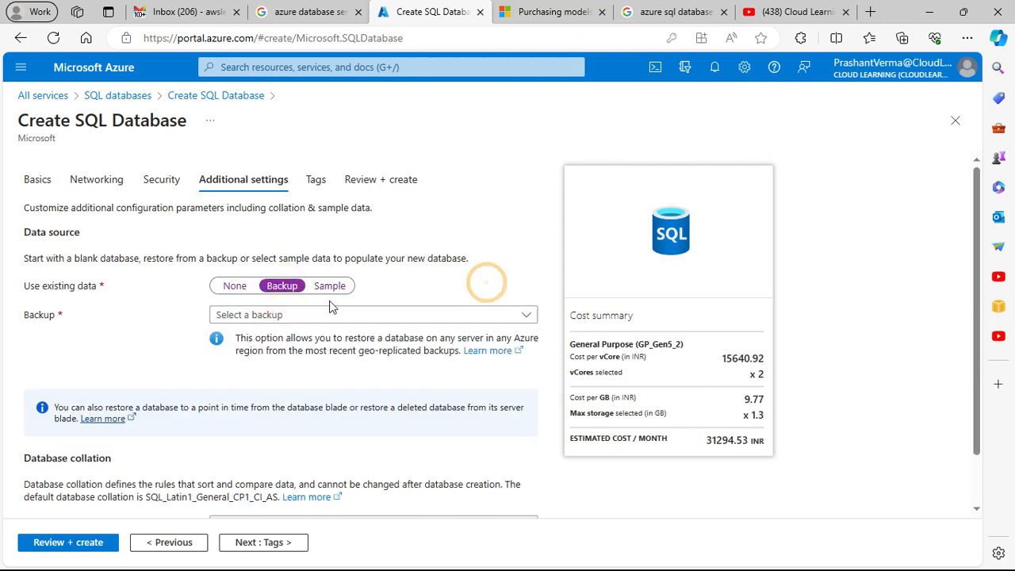
# Step: Try the AdventureWorksLT sample as the existing data, accepting its compute and storage change, and reset the choice to None
pyautogui.click(330, 286)
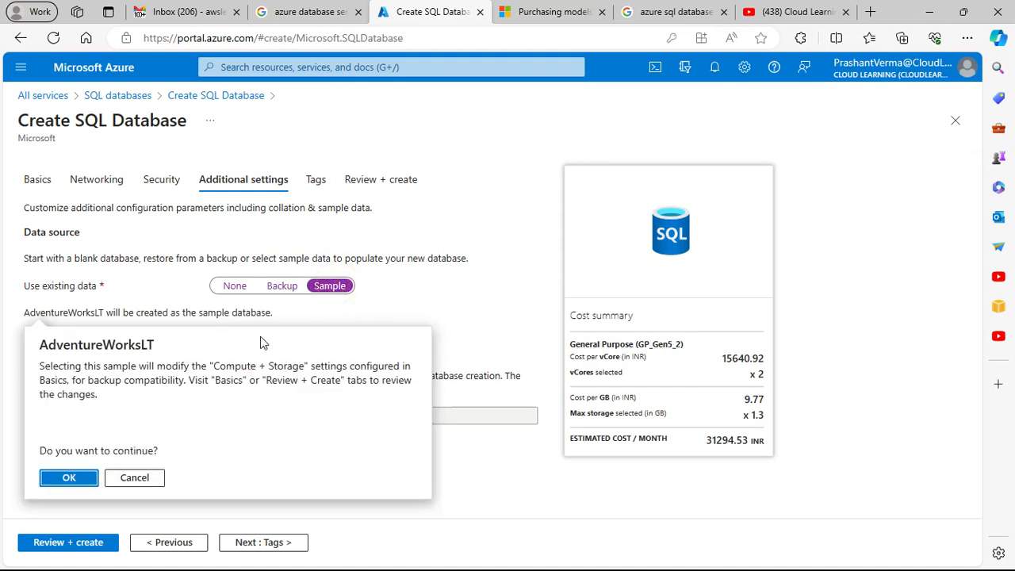
pyautogui.click(72, 480)
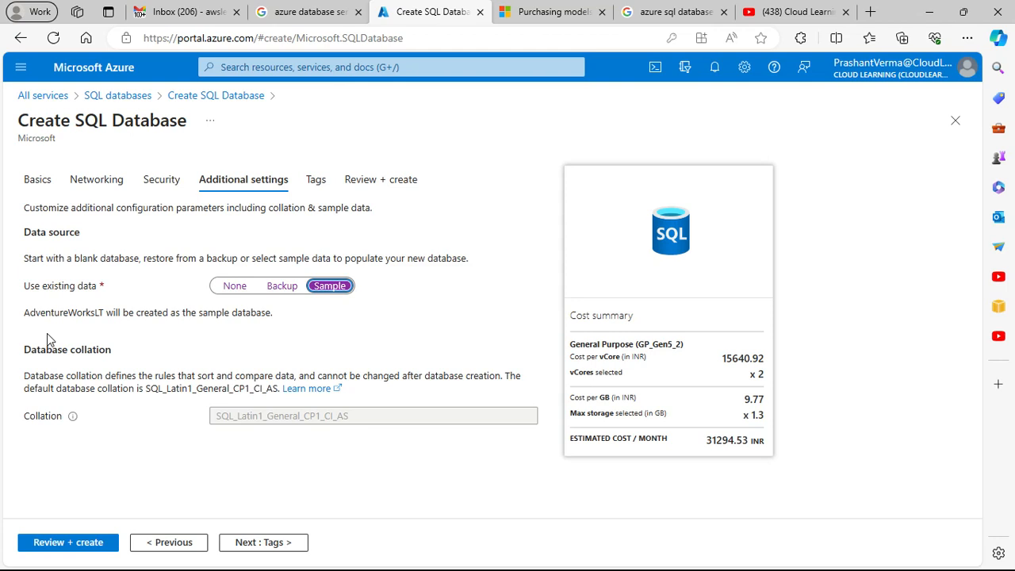
pyautogui.moveTo(27, 313); pyautogui.dragTo(143, 321)
pyautogui.click(334, 346)
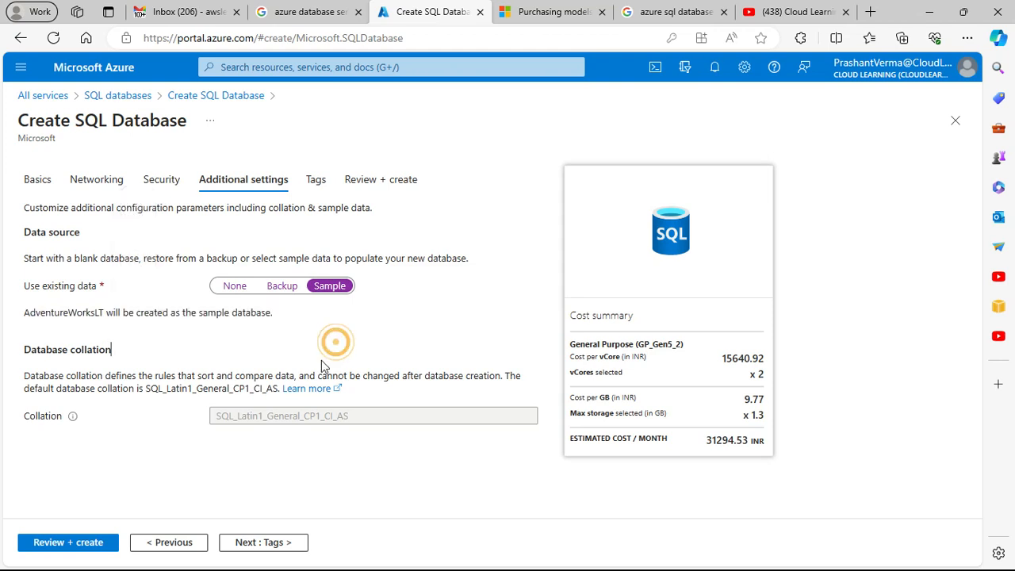
pyautogui.click(238, 288)
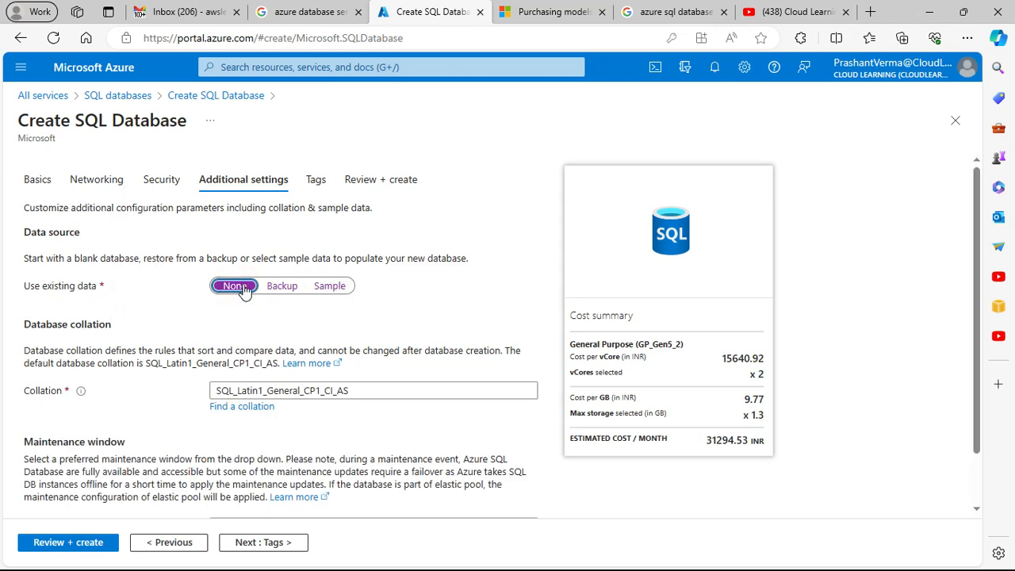
# Step: Choose Sample as the existing data, accept the AdventureWorksLT compute and storage change, and proceed to the tags
pyautogui.click(329, 287)
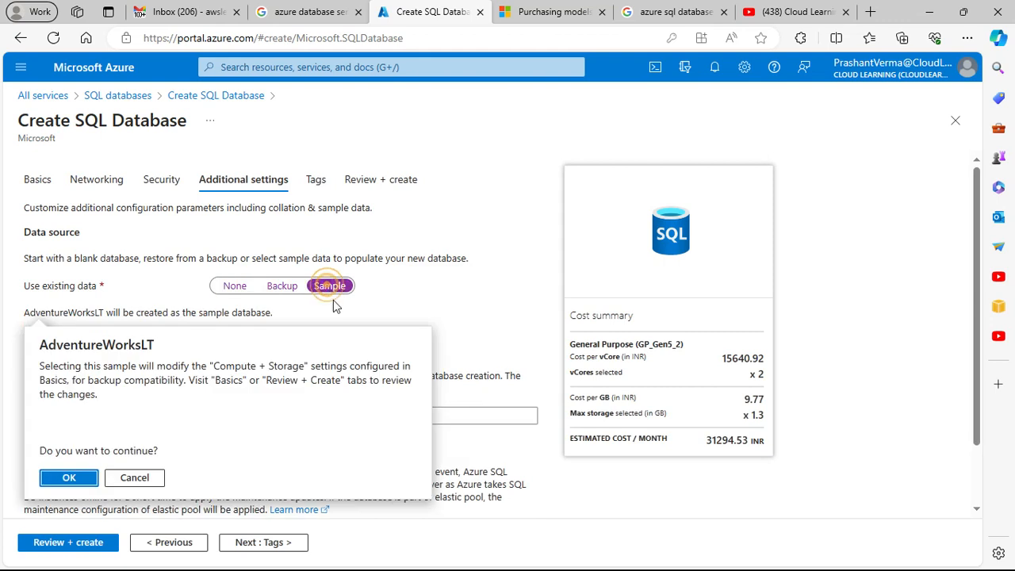
pyautogui.click(70, 479)
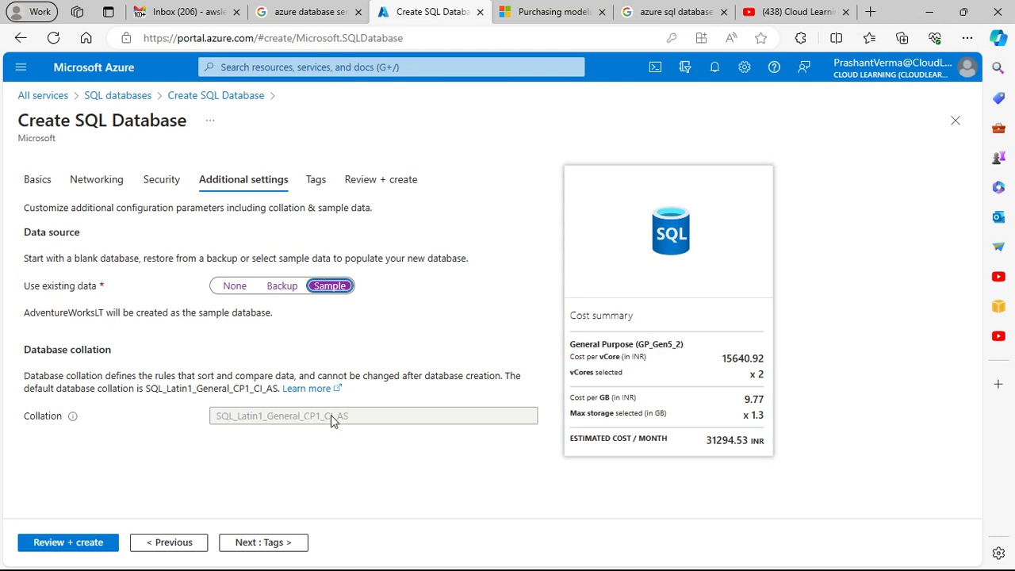
pyautogui.click(274, 544)
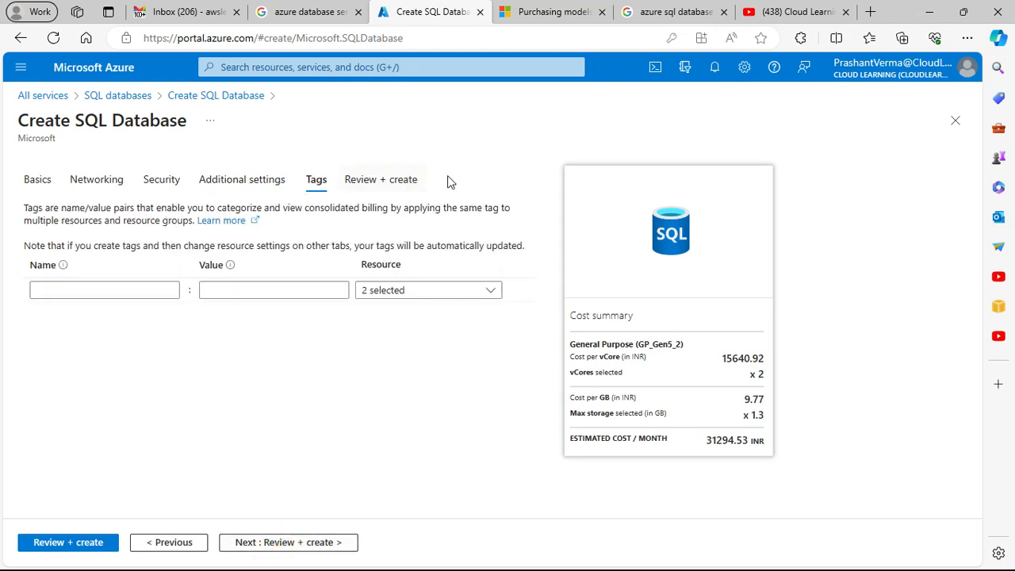
# Step: Skip the tags and examine the estimated cost and basic configuration in the final review
pyautogui.click(316, 543)
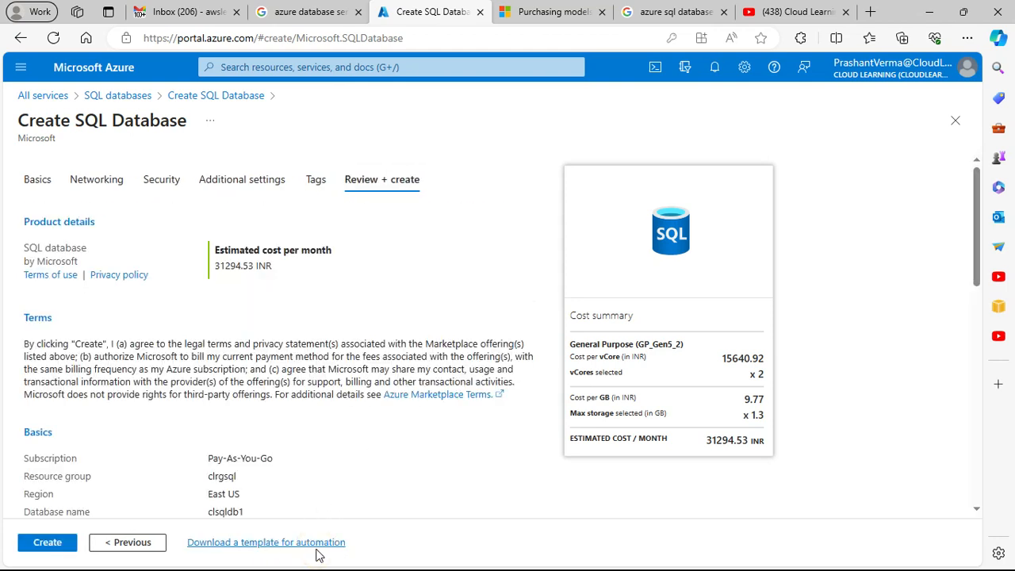
pyautogui.scroll(-2, 319, 464)
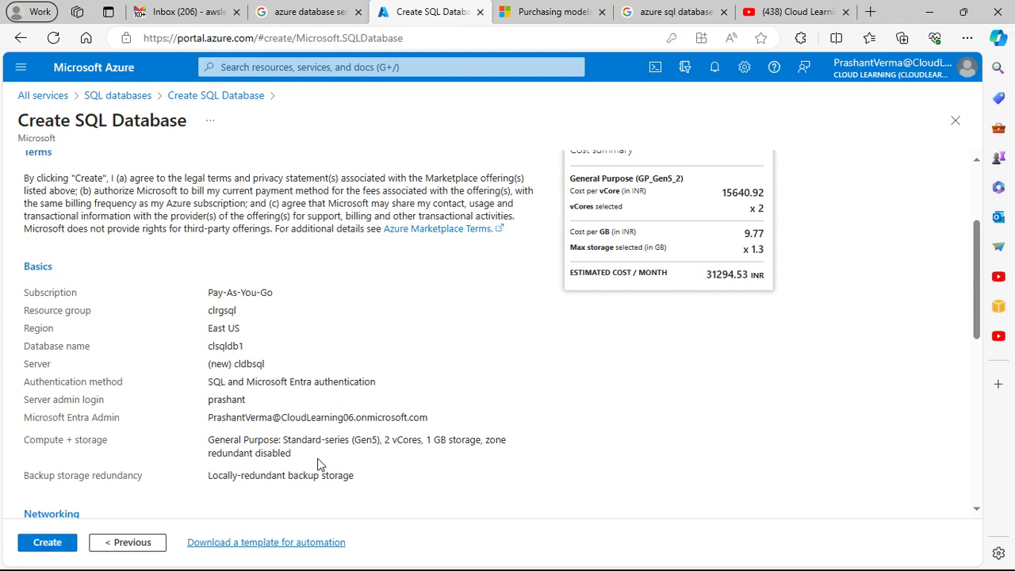
pyautogui.scroll(3, 320, 464)
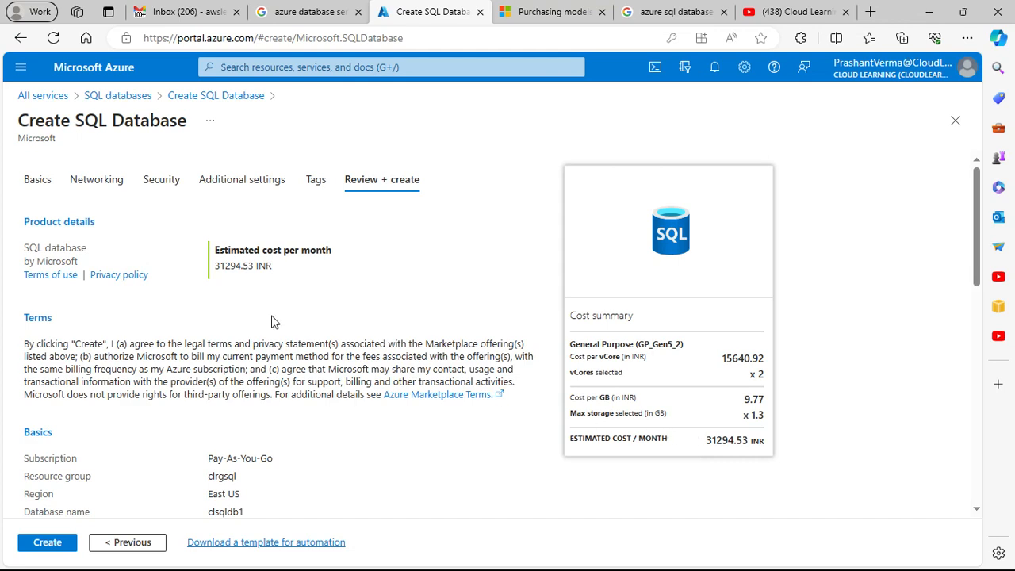
# Step: Return to the basic settings, apply the free Azure SQL Database preview offer, and examine the cost summary
pyautogui.click(42, 179)
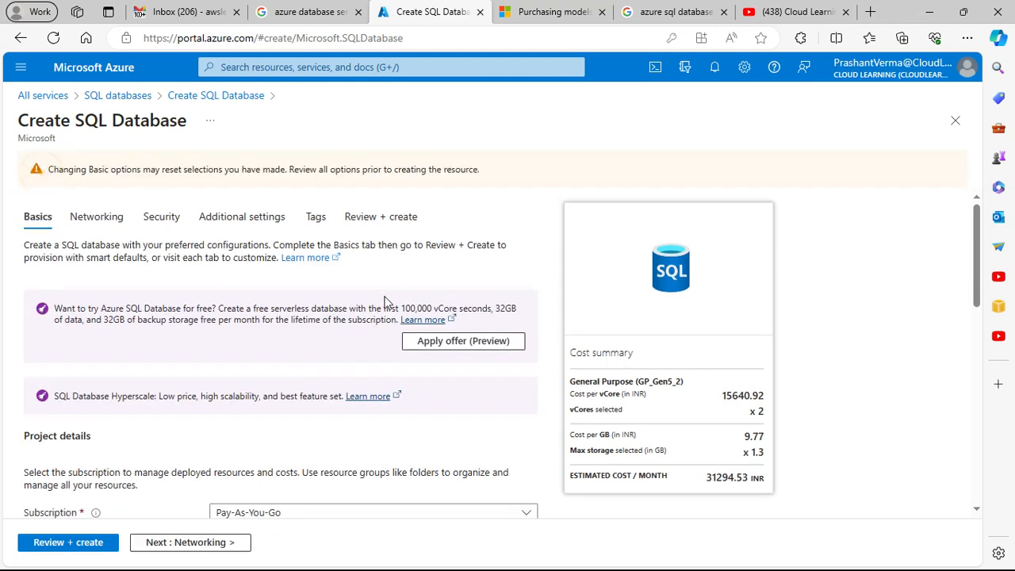
pyautogui.scroll(-2, 244, 338)
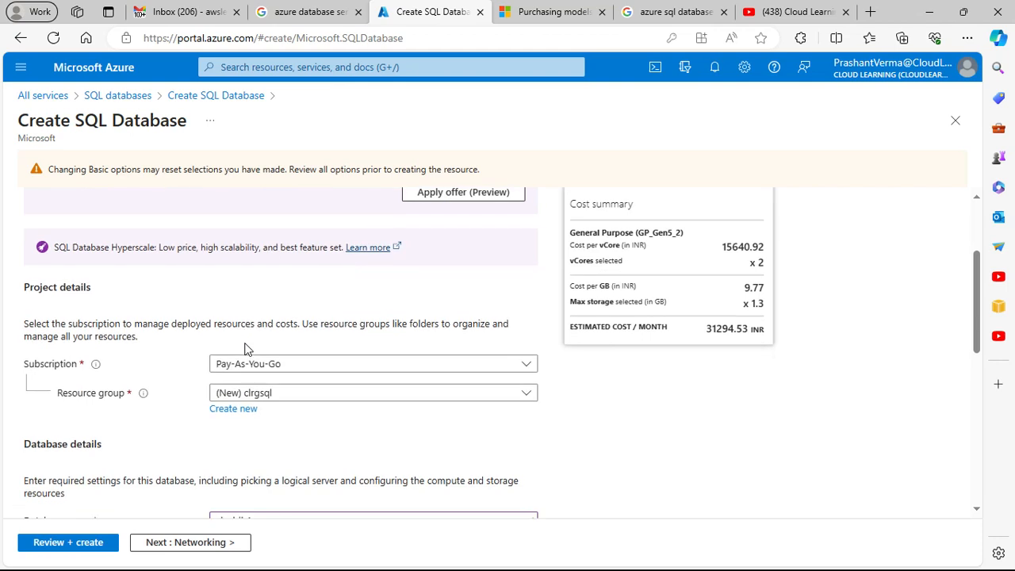
pyautogui.scroll(1, 349, 369)
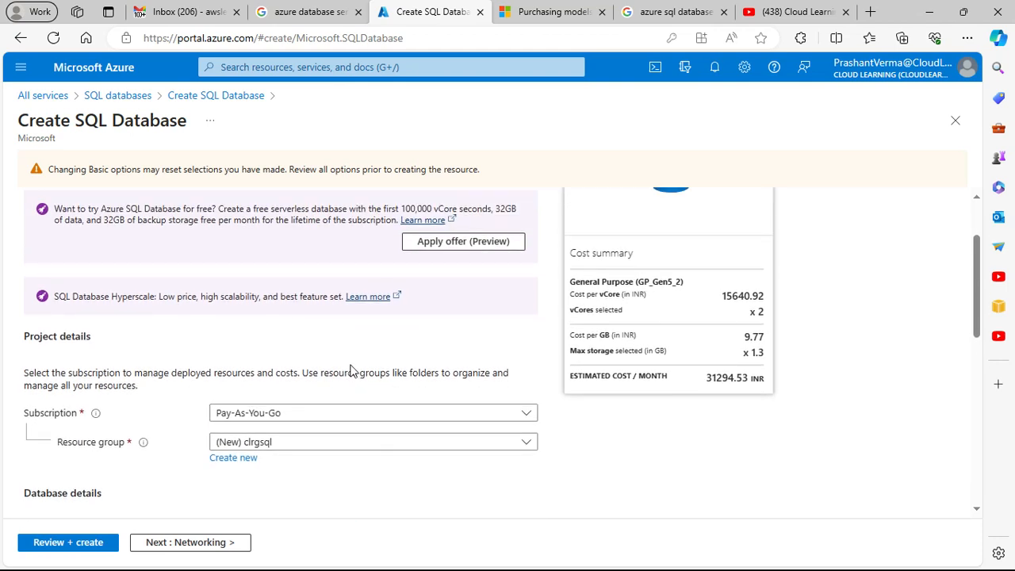
pyautogui.click(456, 245)
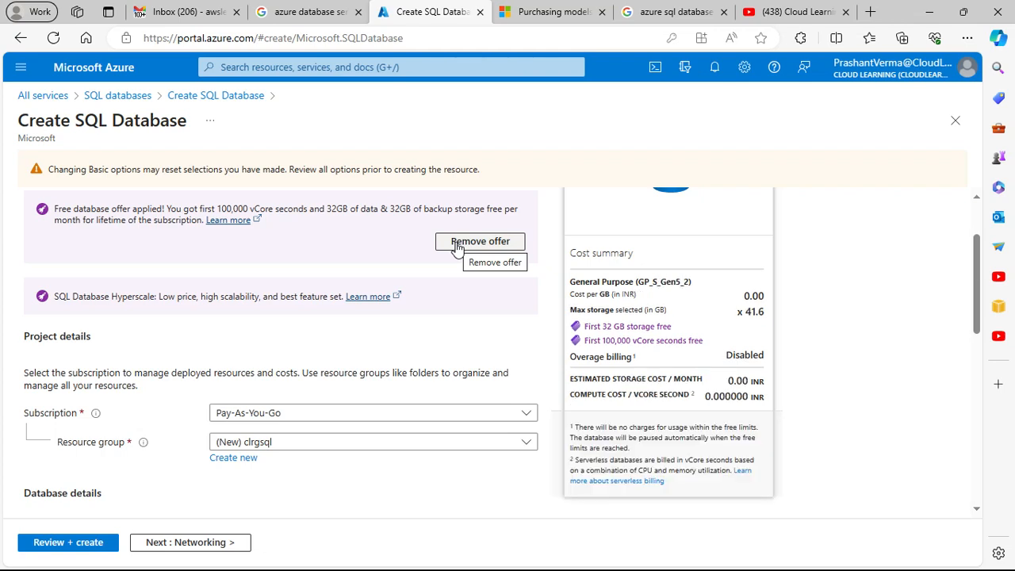
pyautogui.scroll(1, 465, 291)
pyautogui.scroll(-3, 471, 324)
pyautogui.scroll(1, 475, 334)
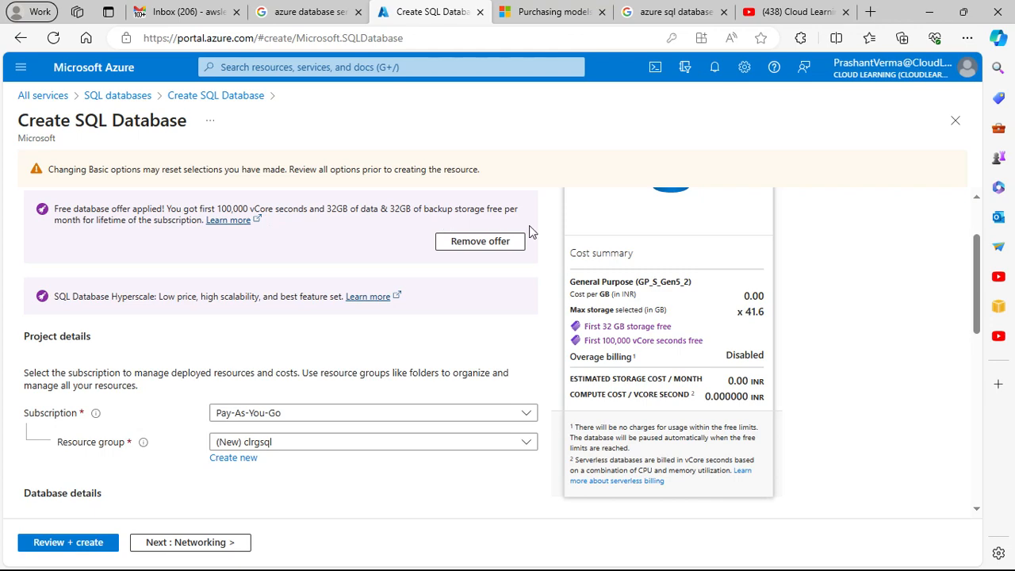
# Step: Review the final configuration with the free database offer applied and create the SQL database clsqldb1
pyautogui.scroll(1, 565, 271)
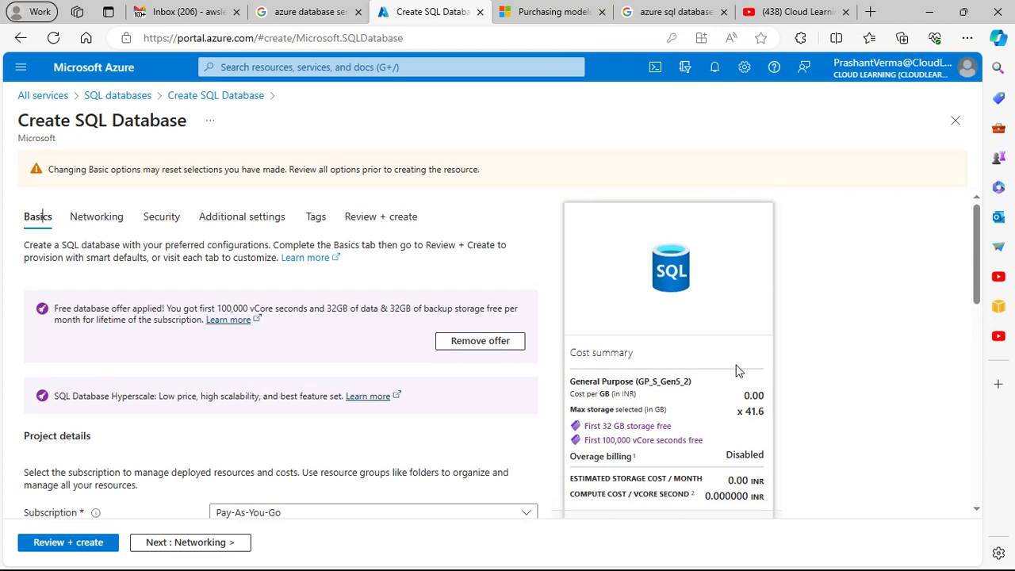
pyautogui.click(397, 222)
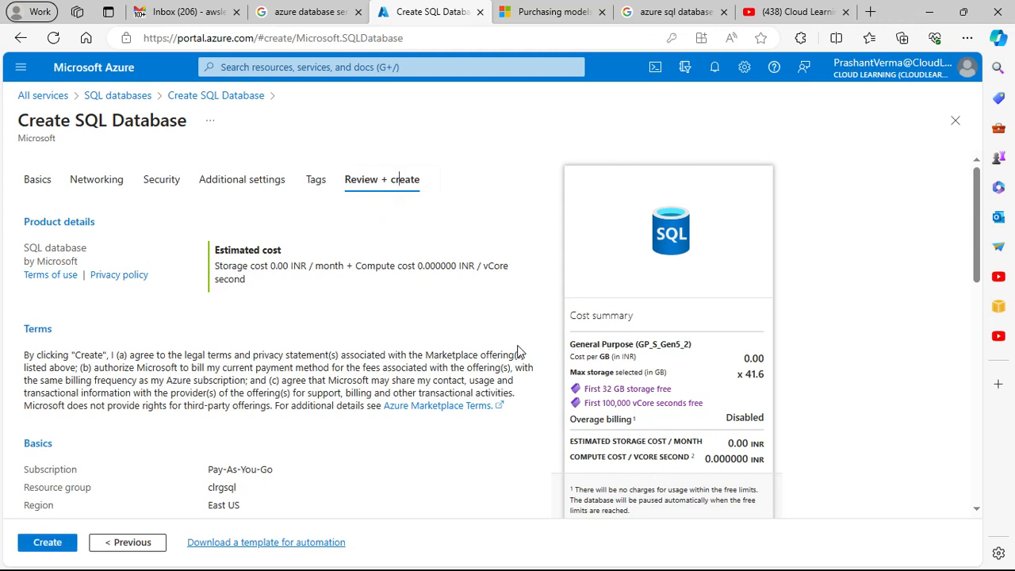
pyautogui.scroll(-3, 735, 381)
pyautogui.scroll(-1, 695, 381)
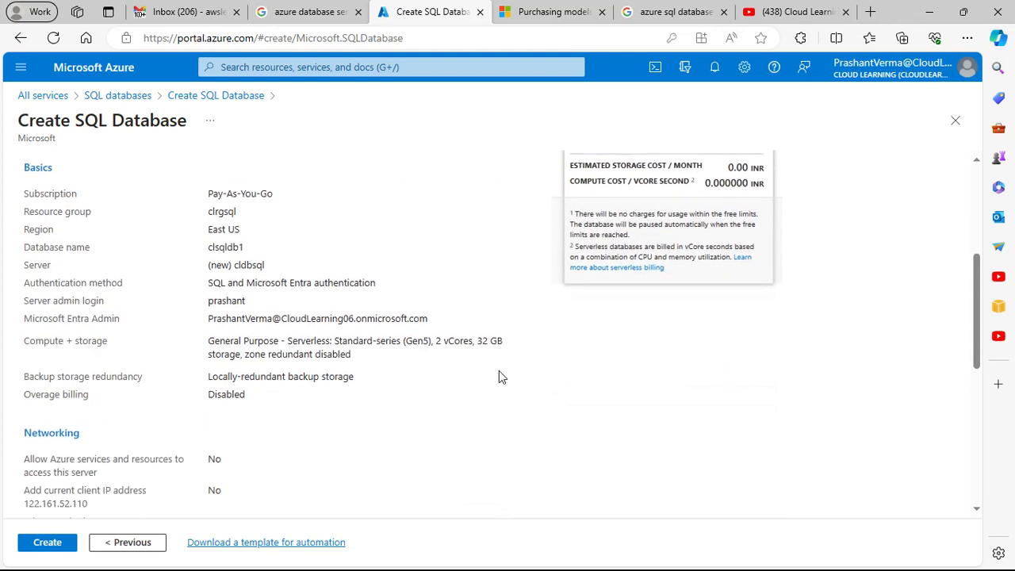
pyautogui.scroll(-2, 499, 370)
pyautogui.scroll(-2, 481, 381)
pyautogui.scroll(8, 481, 381)
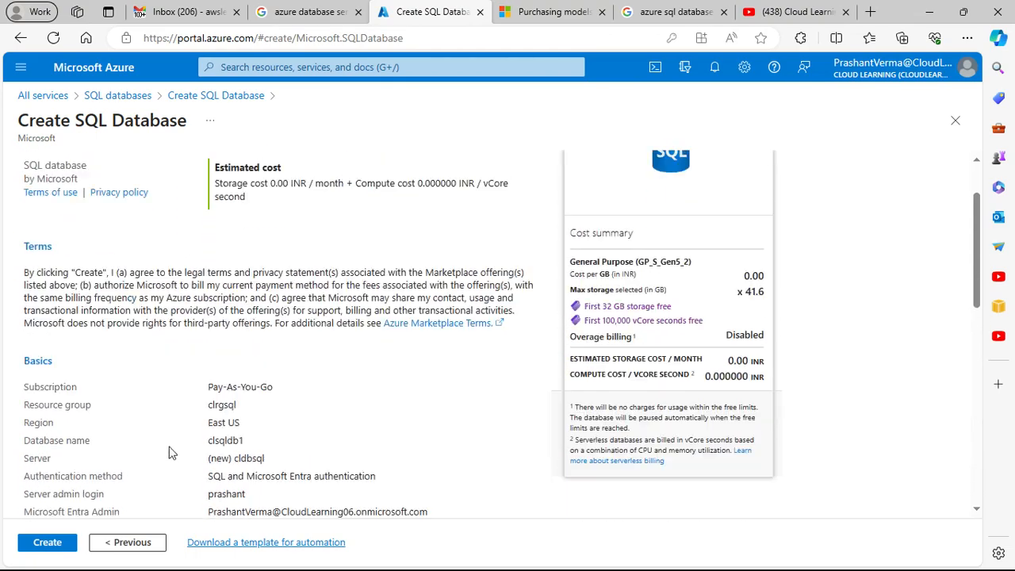
pyautogui.scroll(-3, 169, 448)
pyautogui.click(44, 543)
pyautogui.scroll(4, 776, 343)
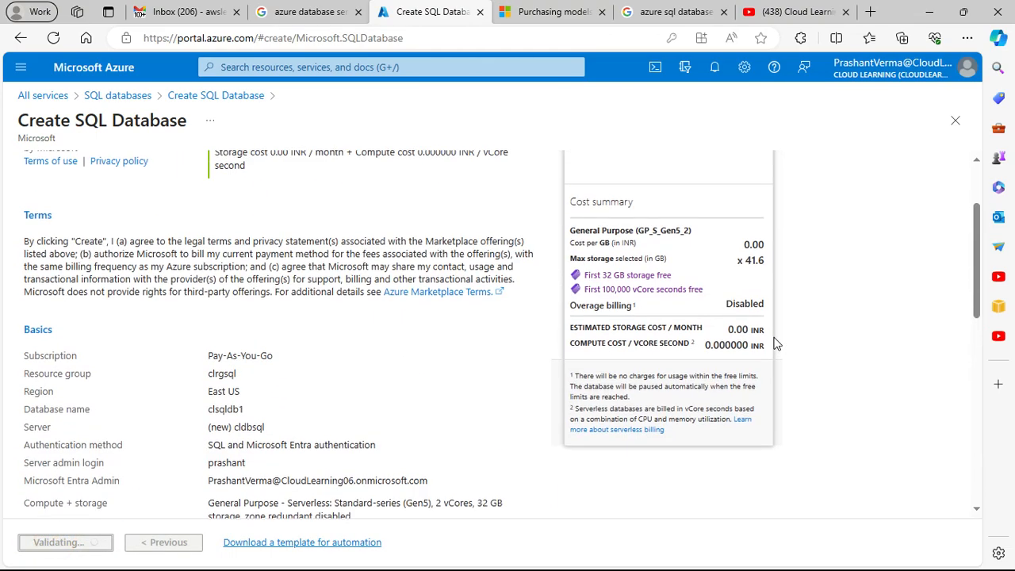
pyautogui.scroll(2, 708, 345)
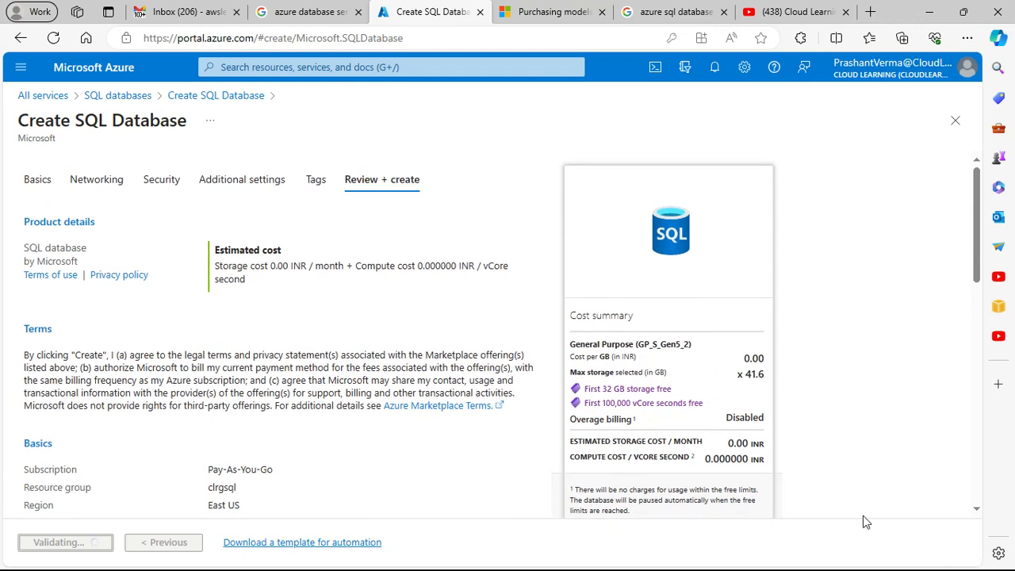
pyautogui.scroll(-10, 435, 421)
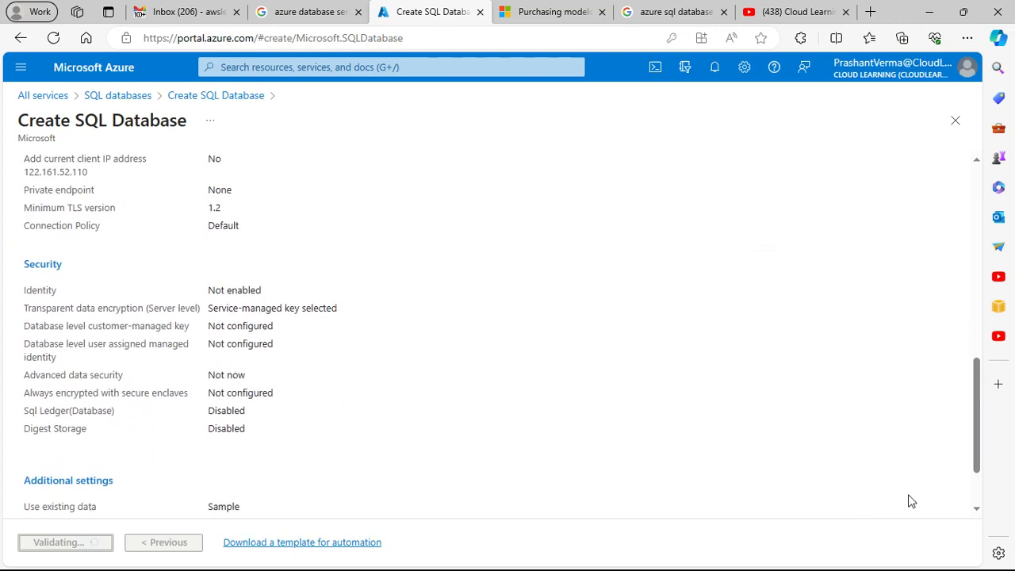
pyautogui.scroll(5, 901, 420)
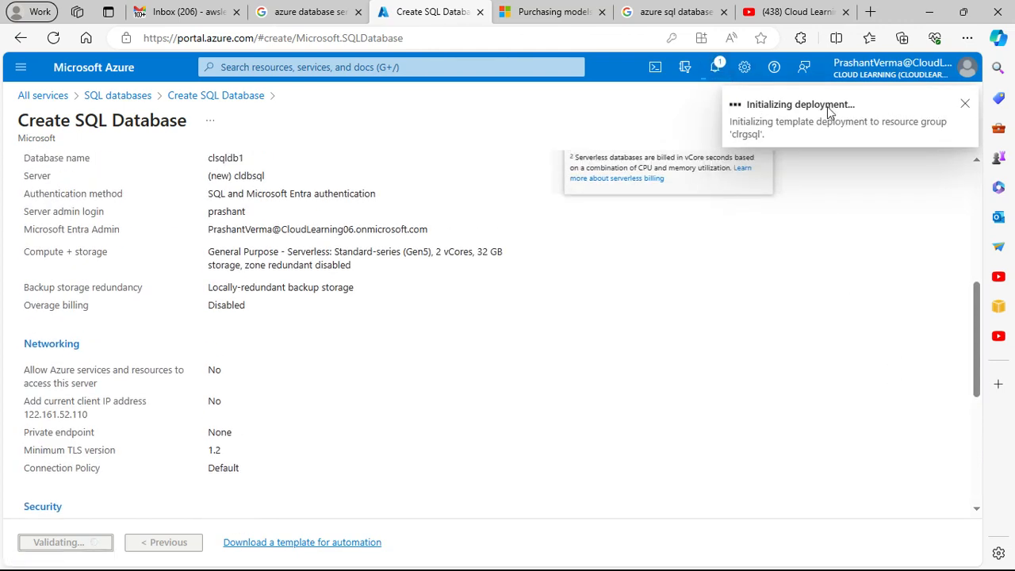
pyautogui.scroll(5, 767, 315)
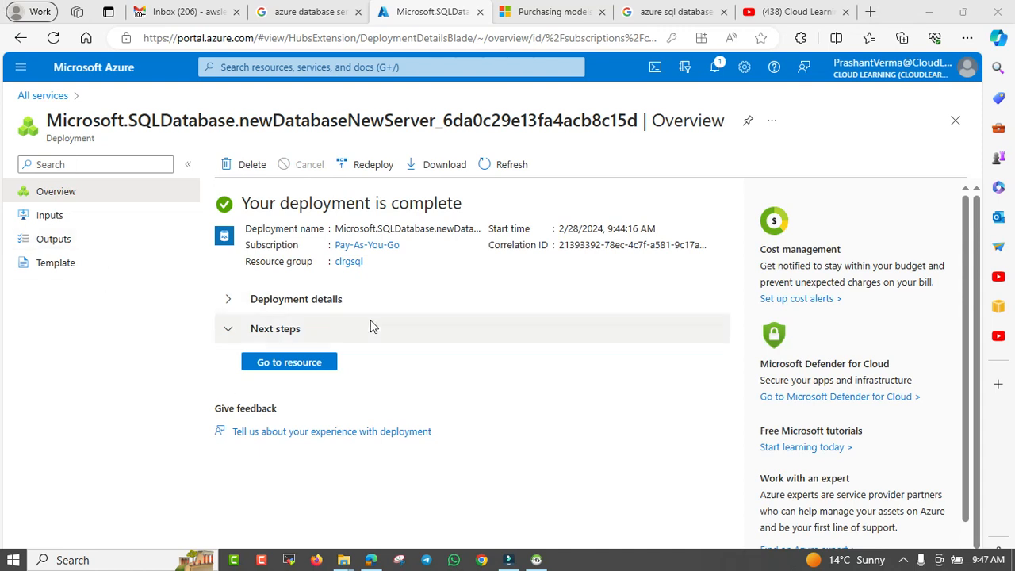
# Step: Expand the deployment details and examine the types and statuses of the deployed resources
pyautogui.click(288, 308)
pyautogui.click(228, 301)
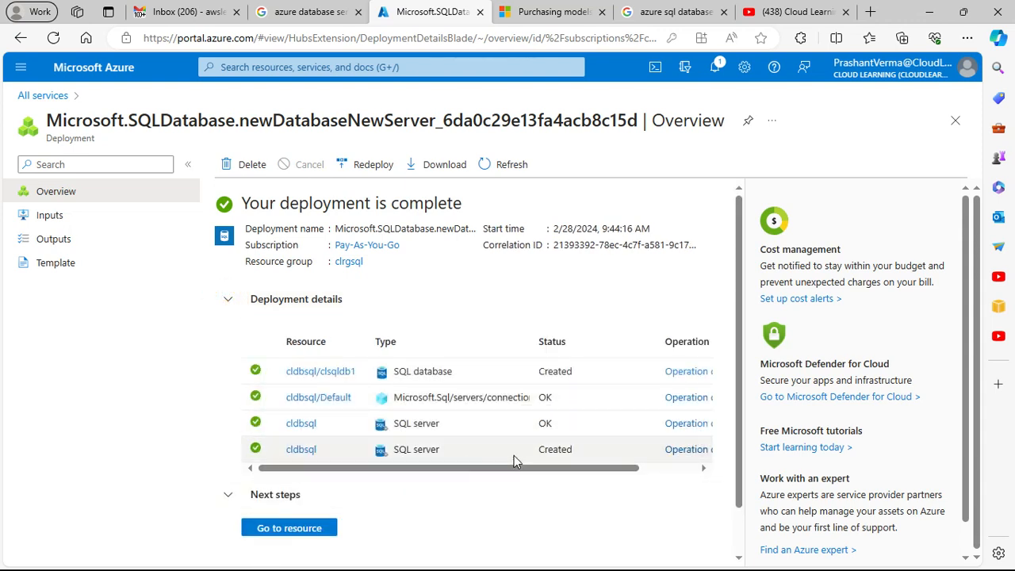
pyautogui.moveTo(518, 468); pyautogui.dragTo(648, 469)
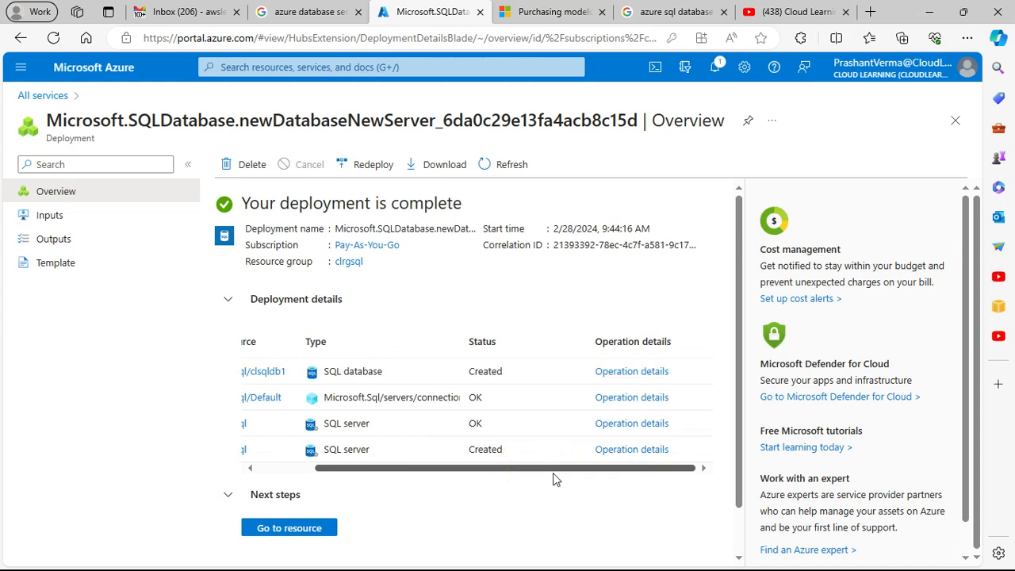
pyautogui.moveTo(553, 472); pyautogui.dragTo(437, 473)
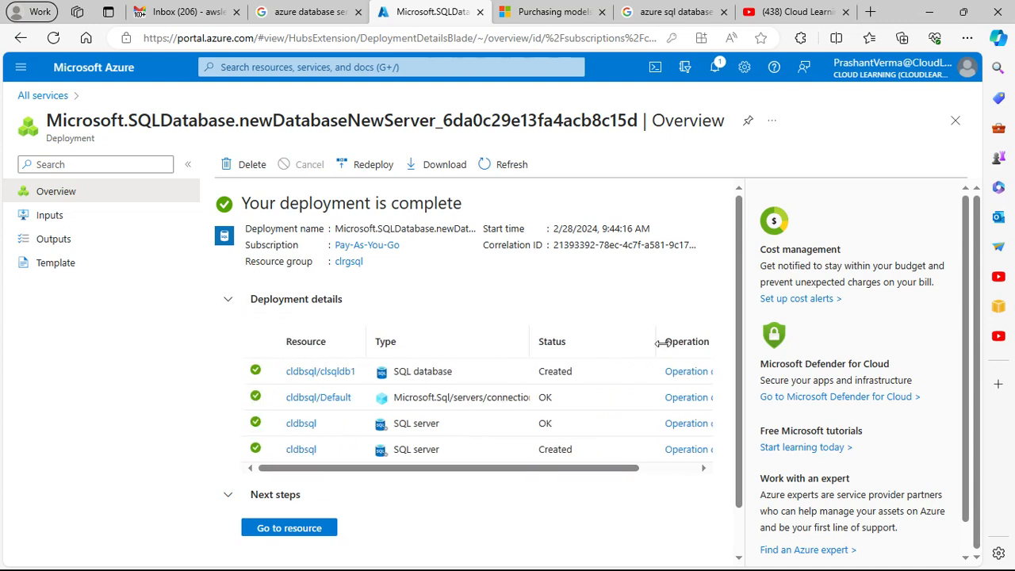
pyautogui.scroll(-1, 444, 446)
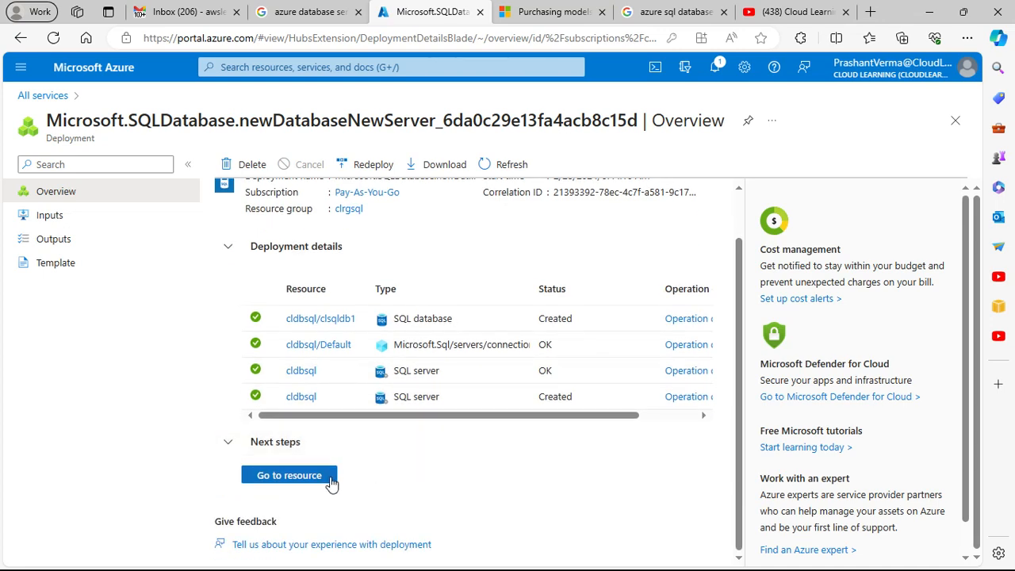
pyautogui.scroll(1, 400, 454)
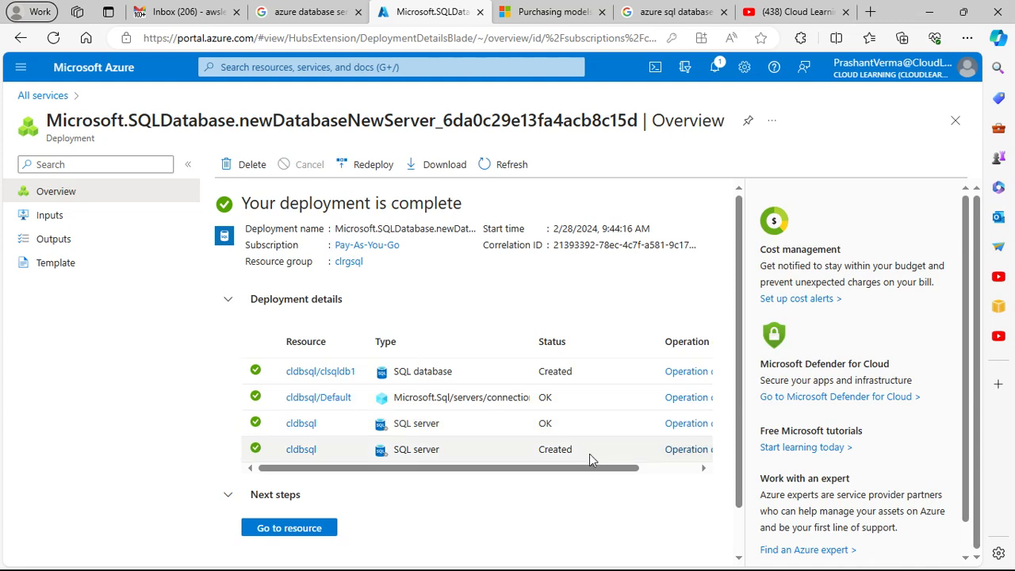
# Step: Inspect the operation details of the cldbsql/clsqldb1 database and the cldbsql/Default connection resource
pyautogui.moveTo(590, 468); pyautogui.dragTo(635, 476)
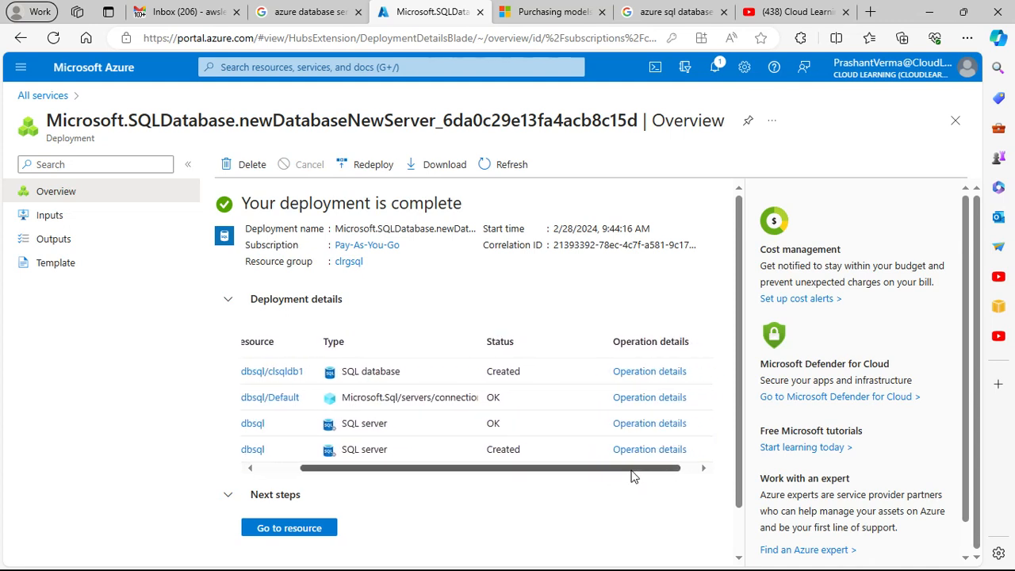
pyautogui.click(625, 378)
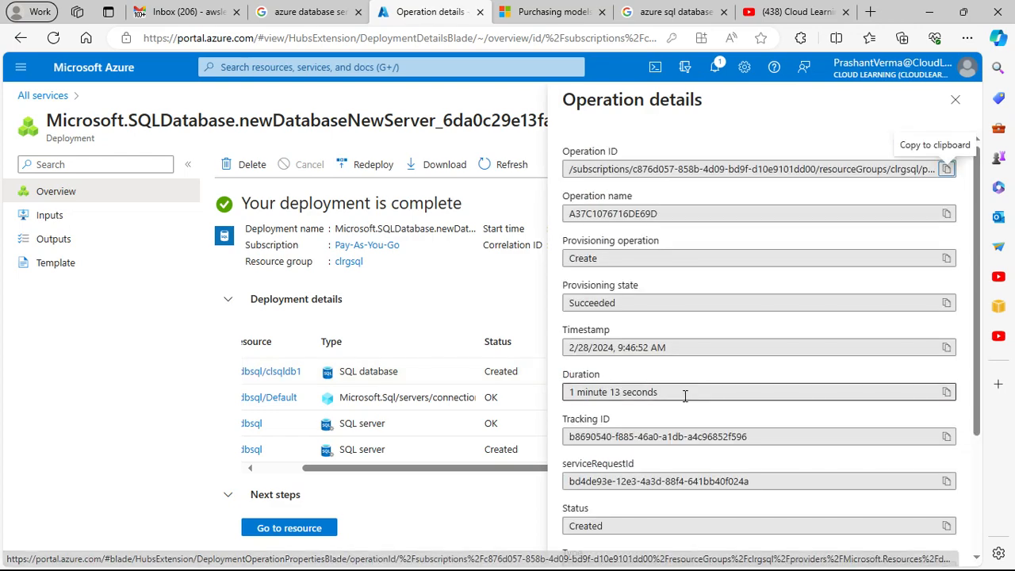
pyautogui.click(956, 100)
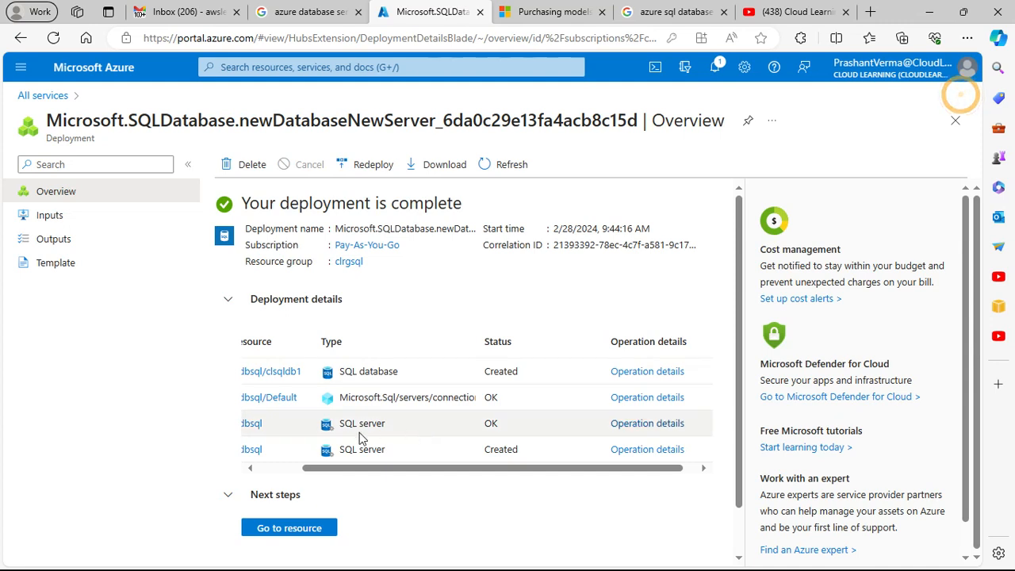
pyautogui.click(651, 372)
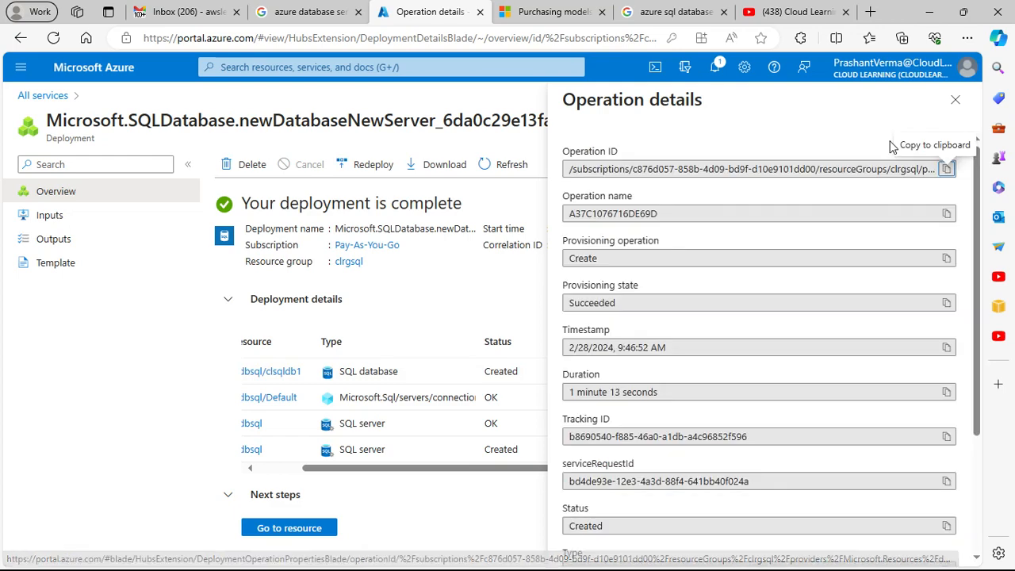
pyautogui.click(955, 99)
pyautogui.click(648, 398)
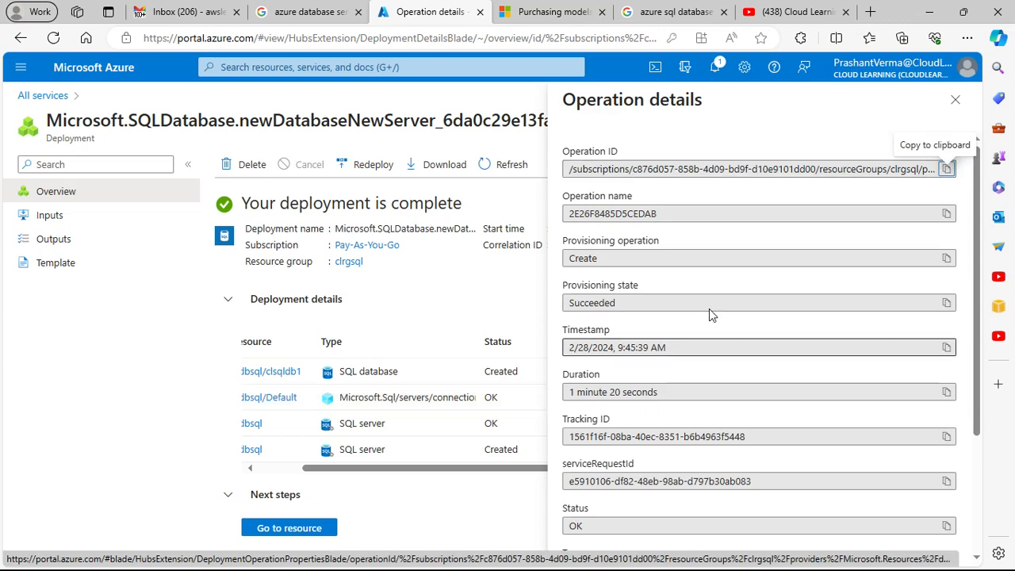
pyautogui.click(955, 99)
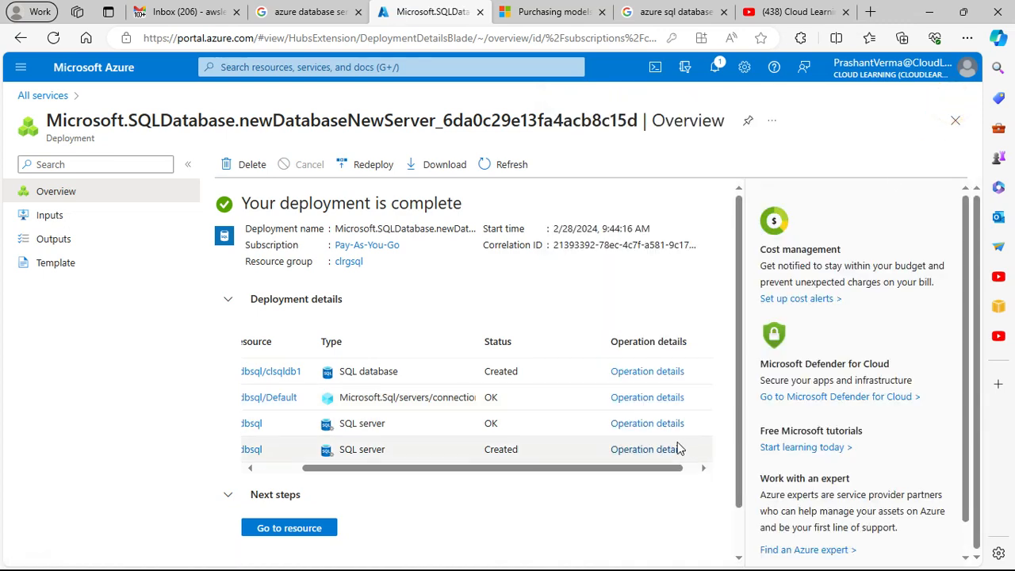
# Step: Inspect the operation details of both cldbsql SQL server entries in the deployment
pyautogui.click(651, 432)
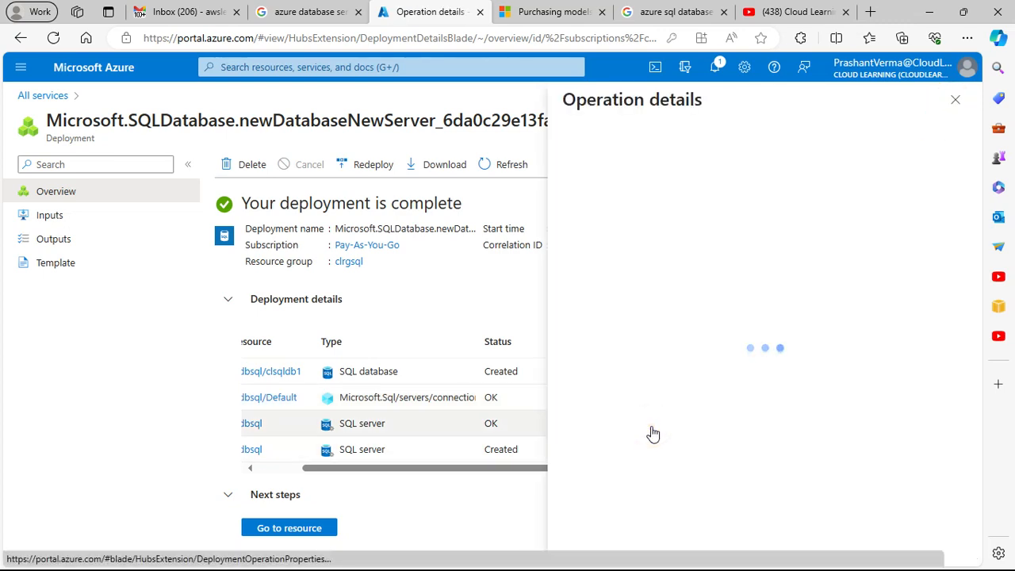
pyautogui.scroll(-2, 682, 333)
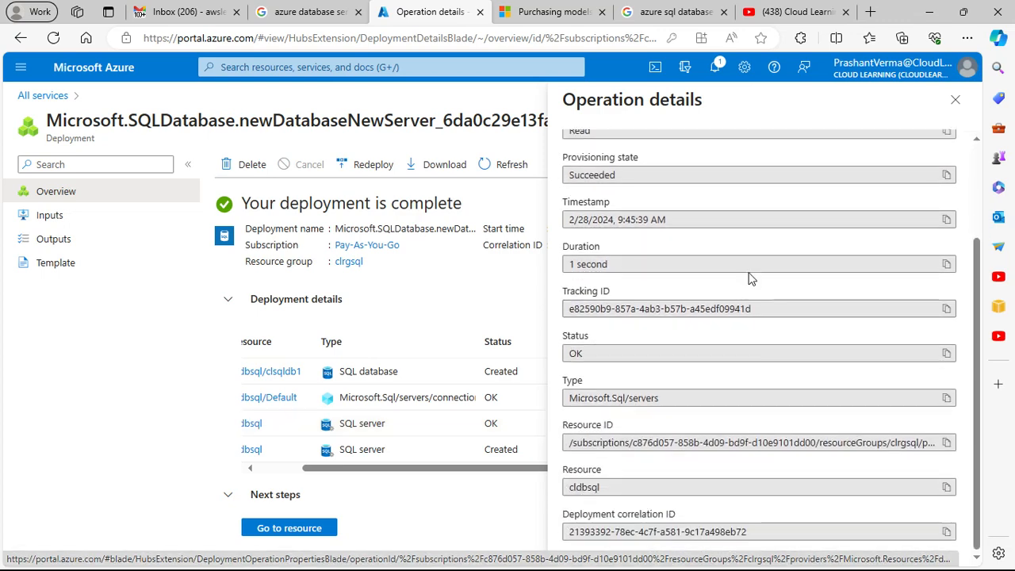
pyautogui.click(954, 101)
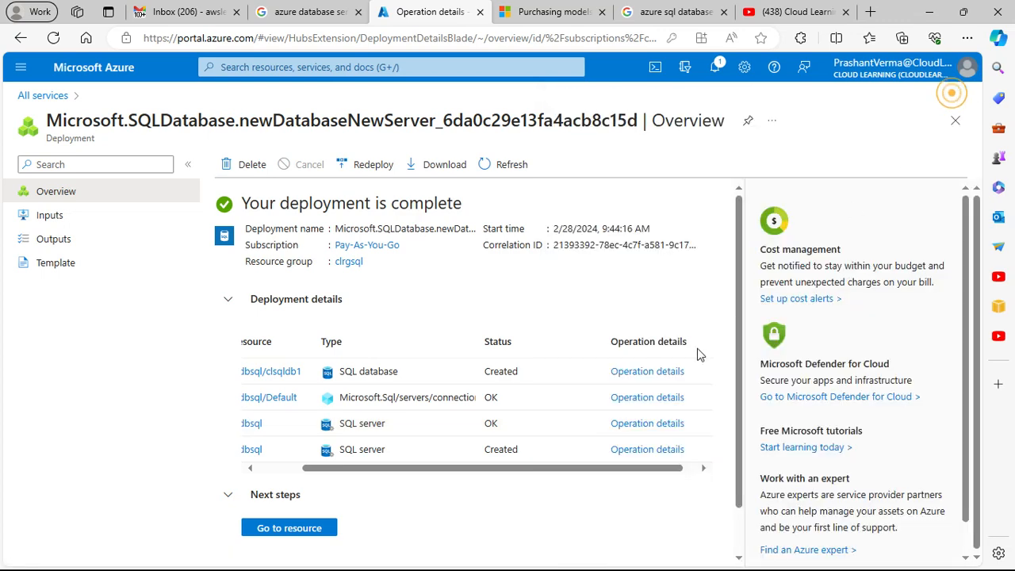
pyautogui.click(648, 449)
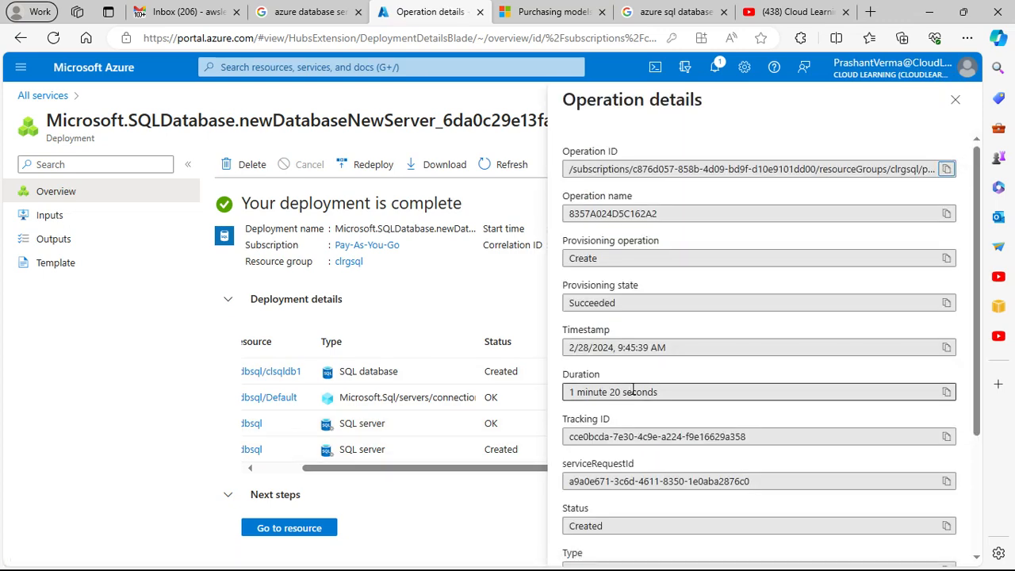
pyautogui.click(957, 109)
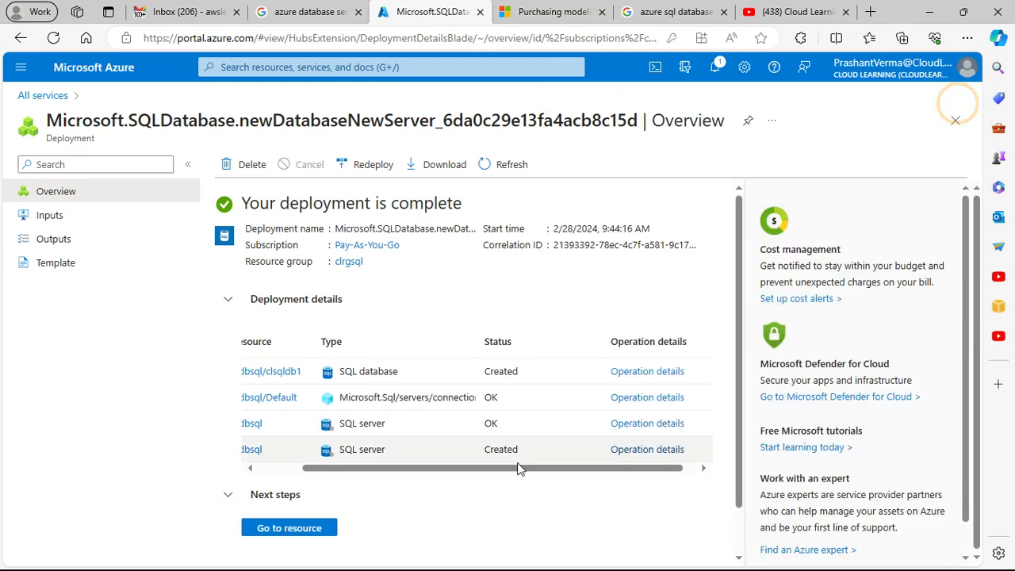
pyautogui.moveTo(528, 468); pyautogui.dragTo(424, 485)
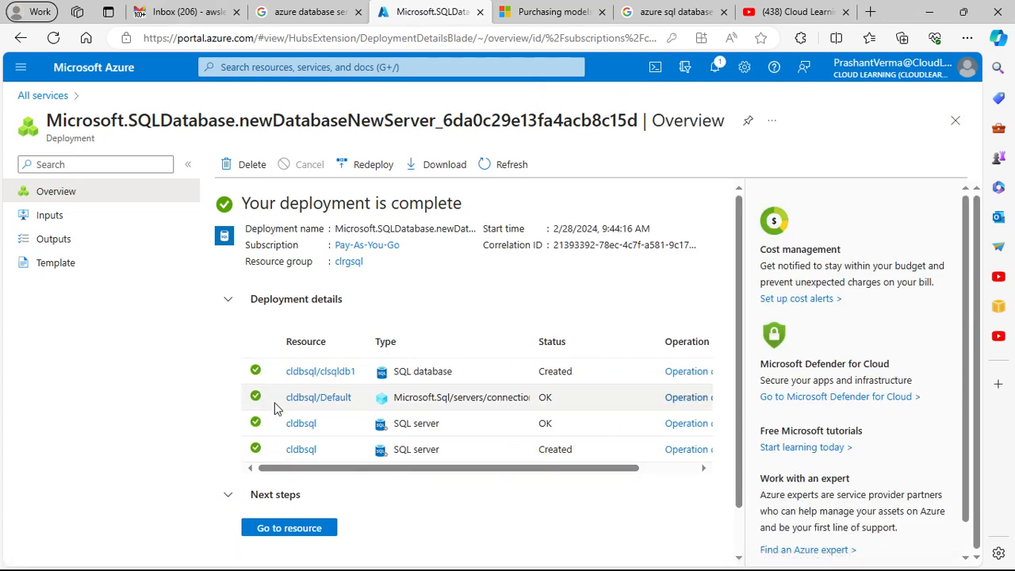
# Step: Open clsqldb1 from the SQL databases list under the Databases services and copy its server name
pyautogui.click(313, 525)
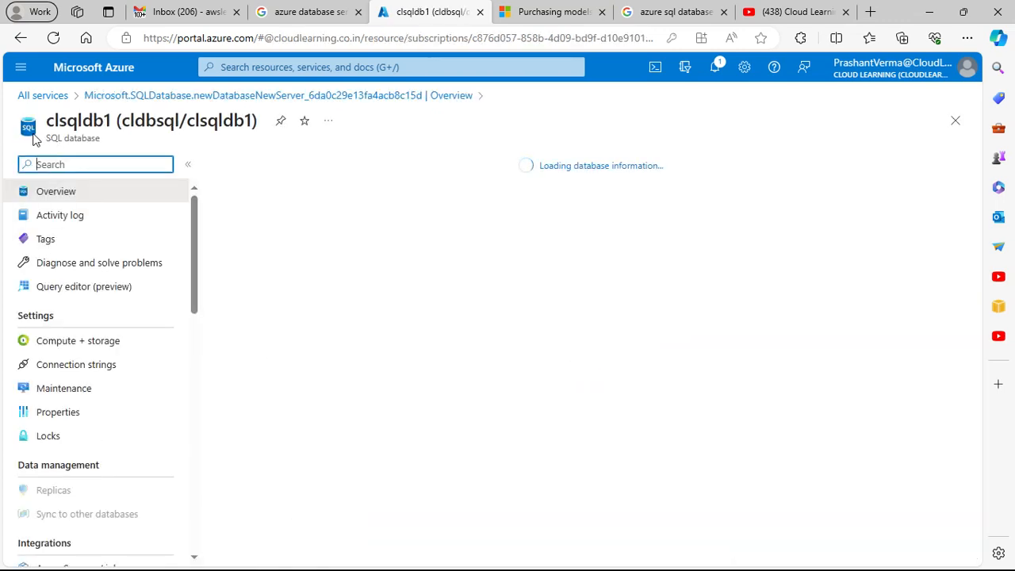
pyautogui.click(58, 96)
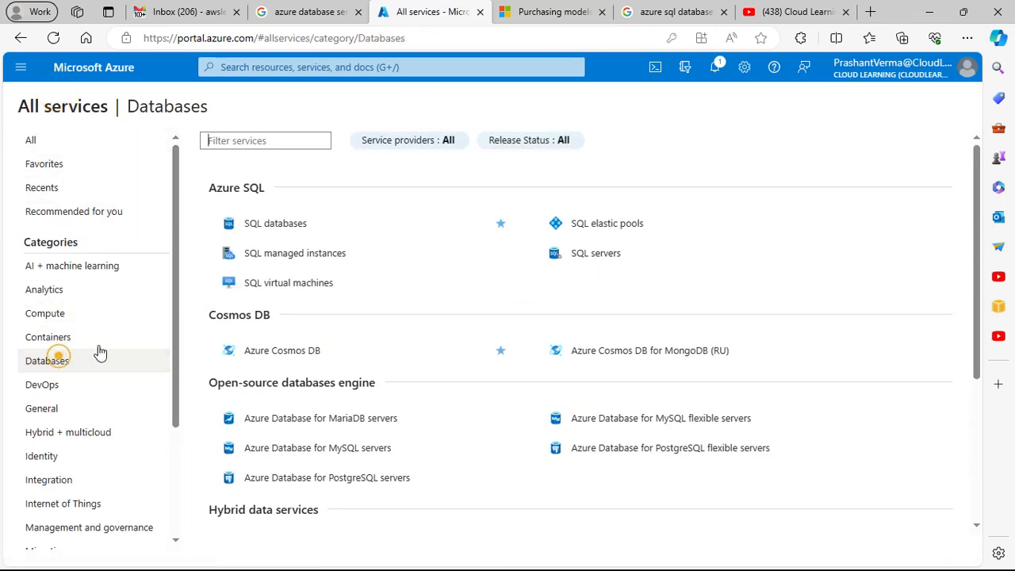
pyautogui.click(275, 224)
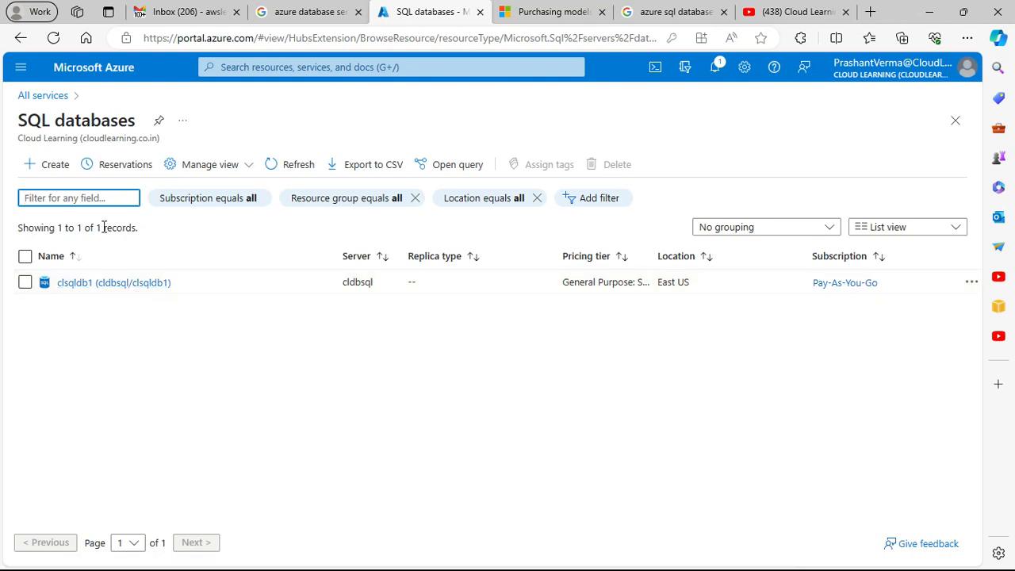
pyautogui.click(158, 283)
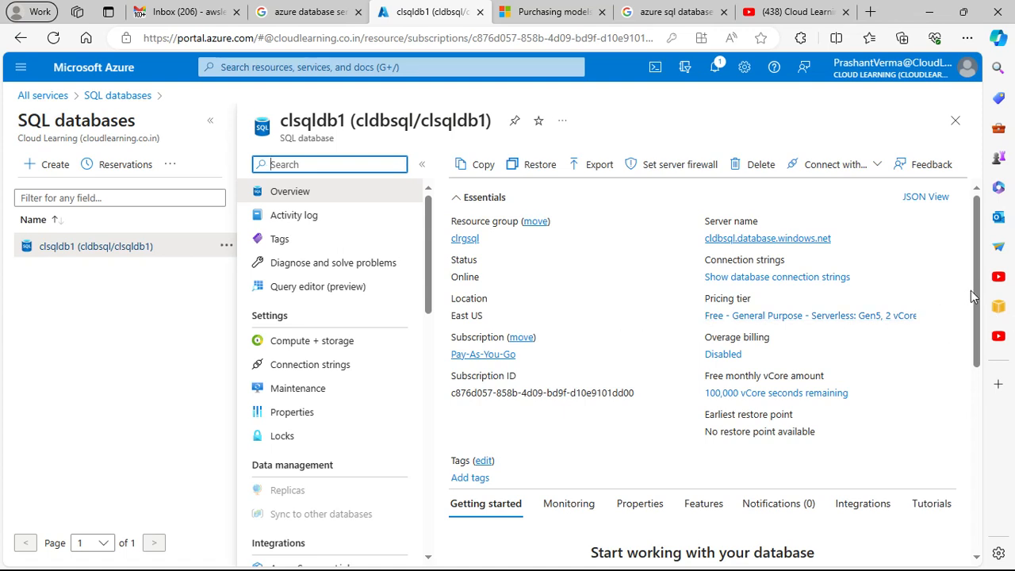
pyautogui.moveTo(977, 290); pyautogui.dragTo(974, 248)
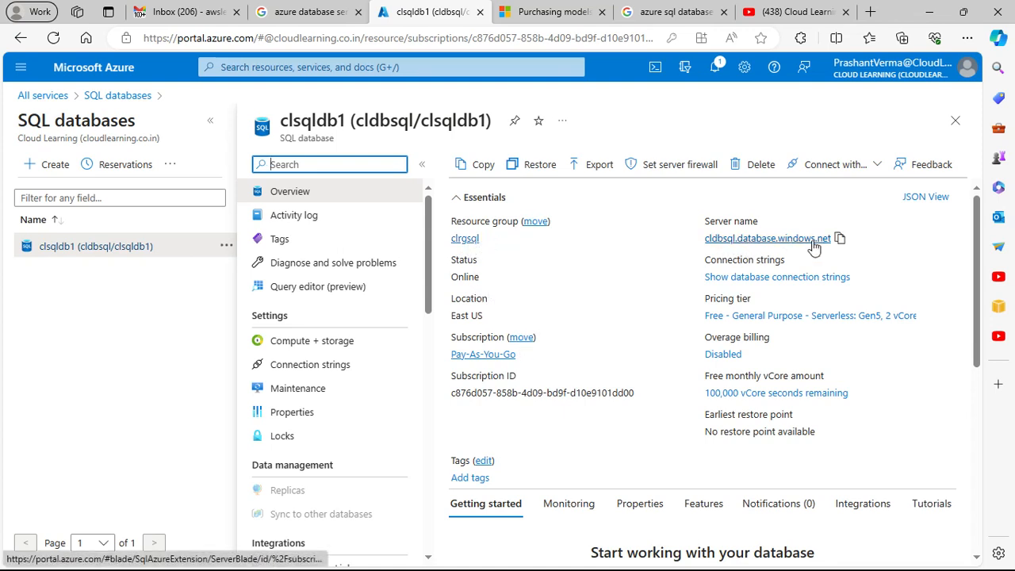
pyautogui.click(839, 239)
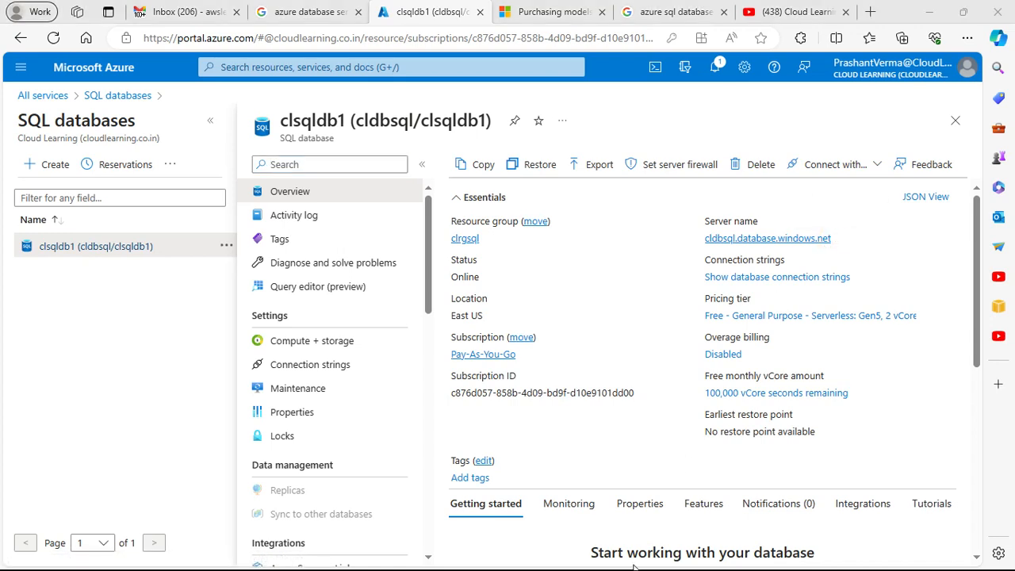
# Step: Switch to HeidiSQL and create a new session with the network type Microsoft SQL Server (TCP/IP)
pyautogui.press('super')
pyautogui.click(537, 561)
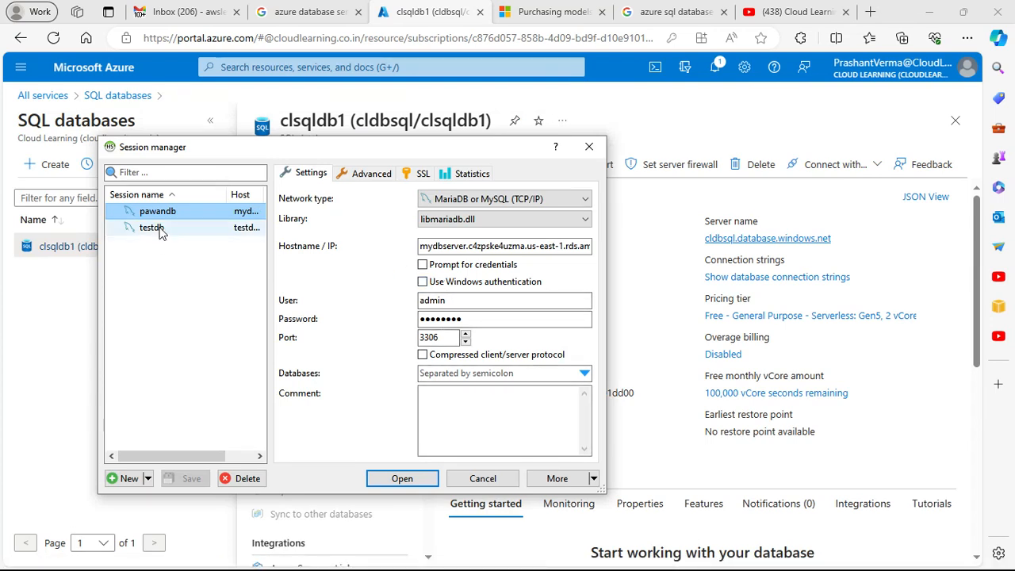
pyautogui.click(130, 478)
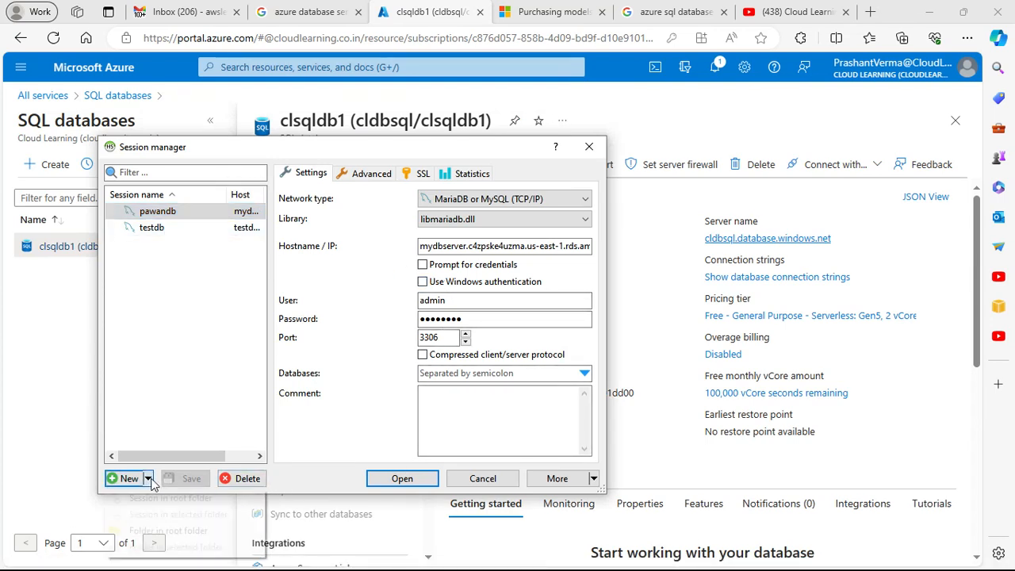
pyautogui.click(128, 482)
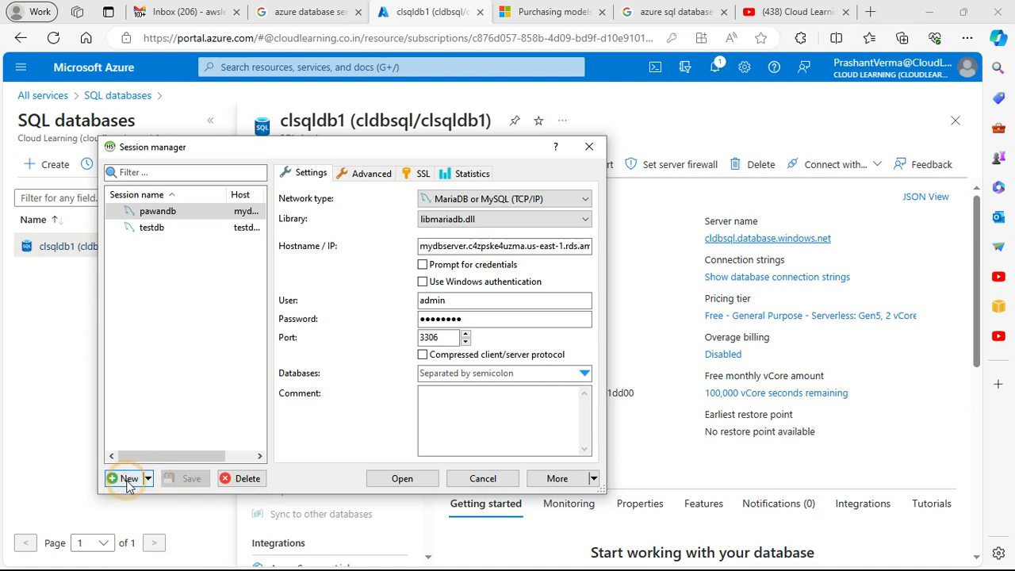
pyautogui.click(128, 479)
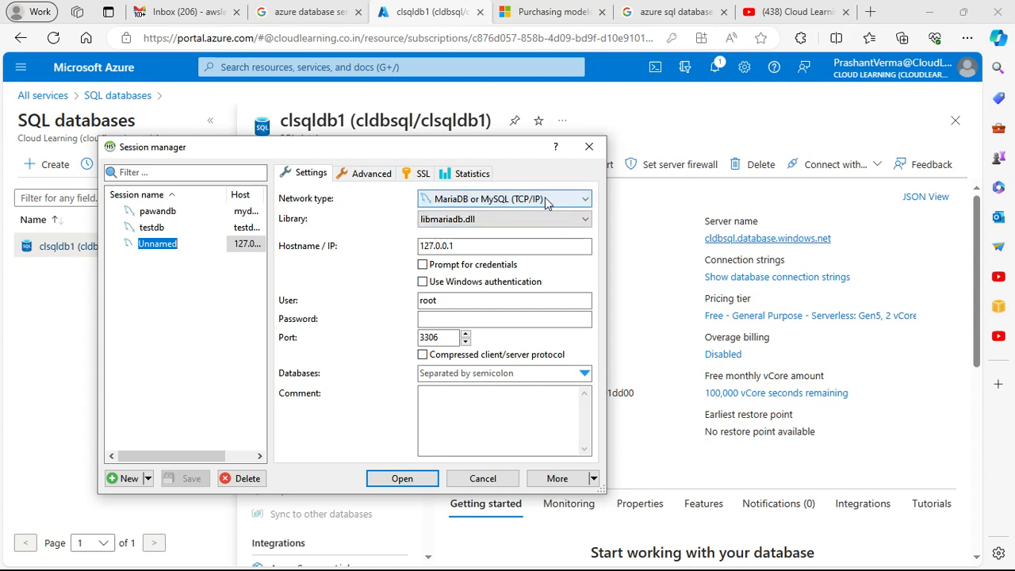
pyautogui.click(546, 199)
pyautogui.click(555, 202)
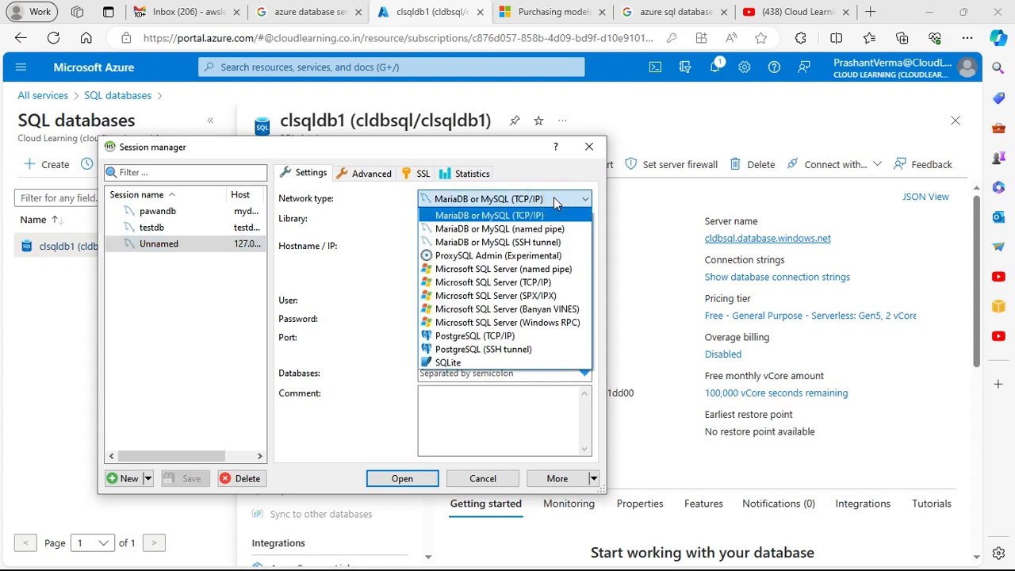
pyautogui.click(508, 283)
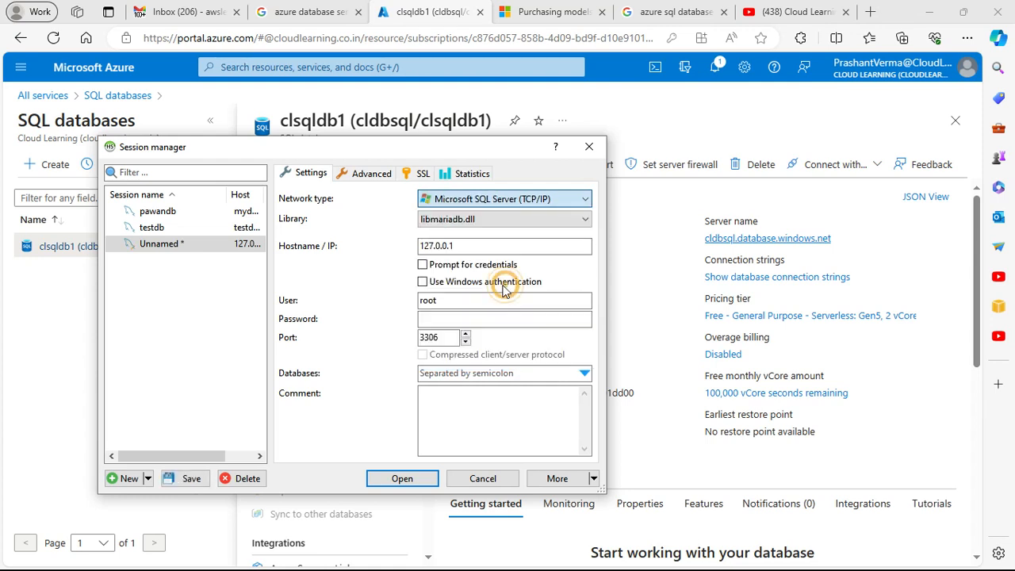
# Step: Set the new session's hostname to the copied server name cldbsql.database.windows.net and enable prompting for credentials
pyautogui.moveTo(473, 246); pyautogui.dragTo(390, 249)
pyautogui.hotkey('ctrl', 'v')
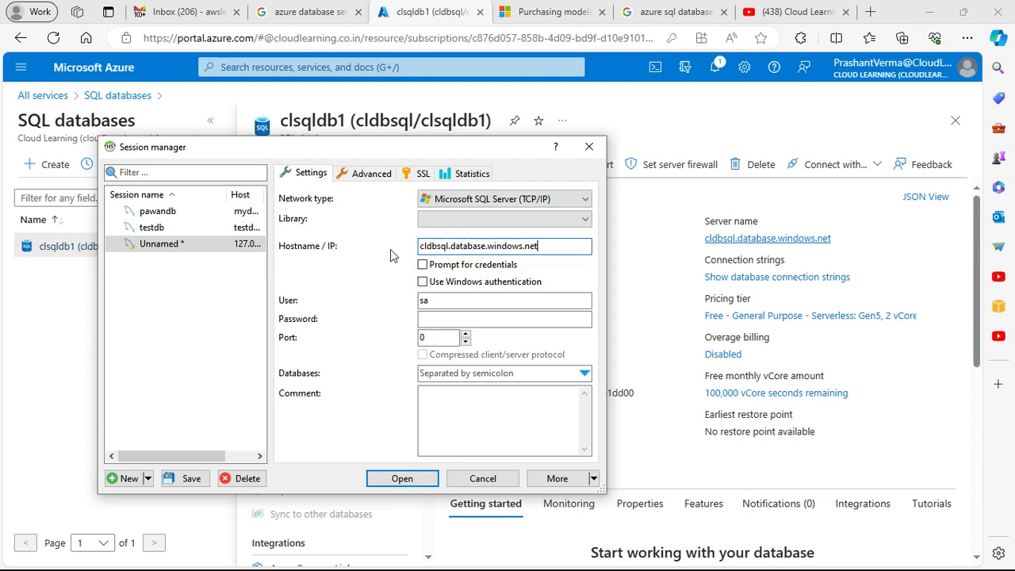
pyautogui.click(481, 267)
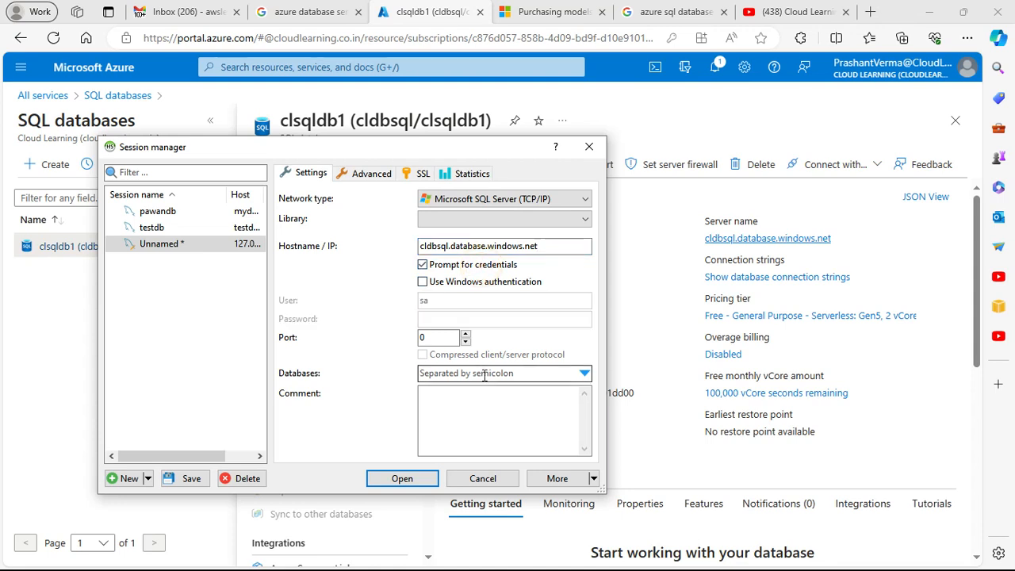
# Step: Try to open the unnamed session with the server admin's username and password, and continue the application past the error
pyautogui.click(421, 480)
pyautogui.doubleClick(474, 284)
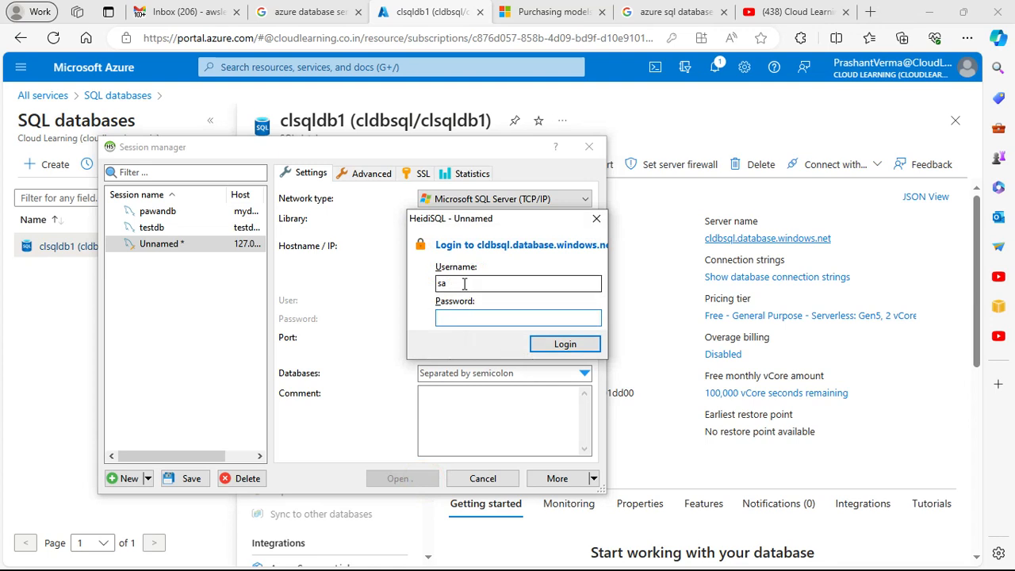
pyautogui.write('prashant')
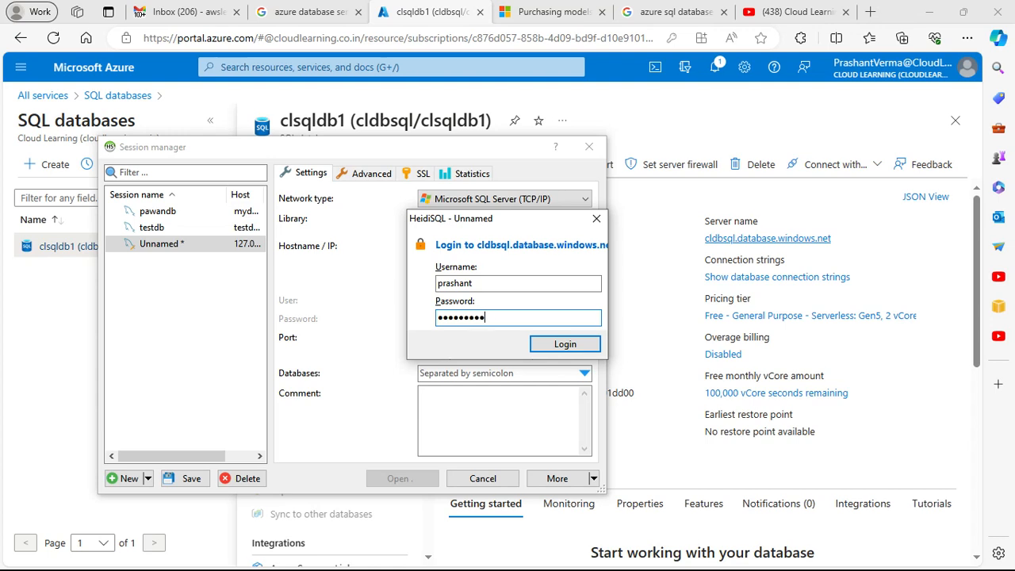
pyautogui.press('Return')
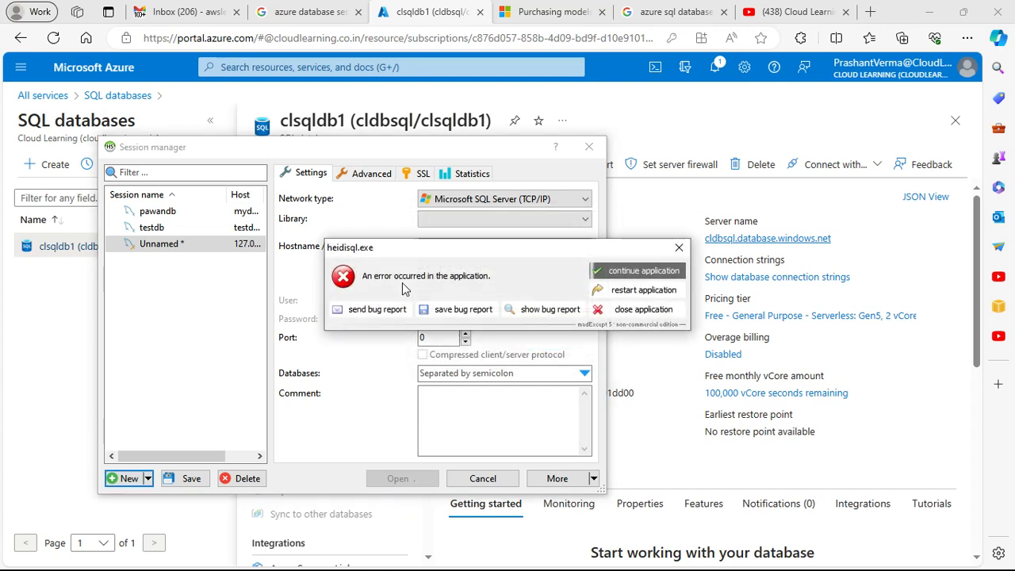
pyautogui.click(647, 273)
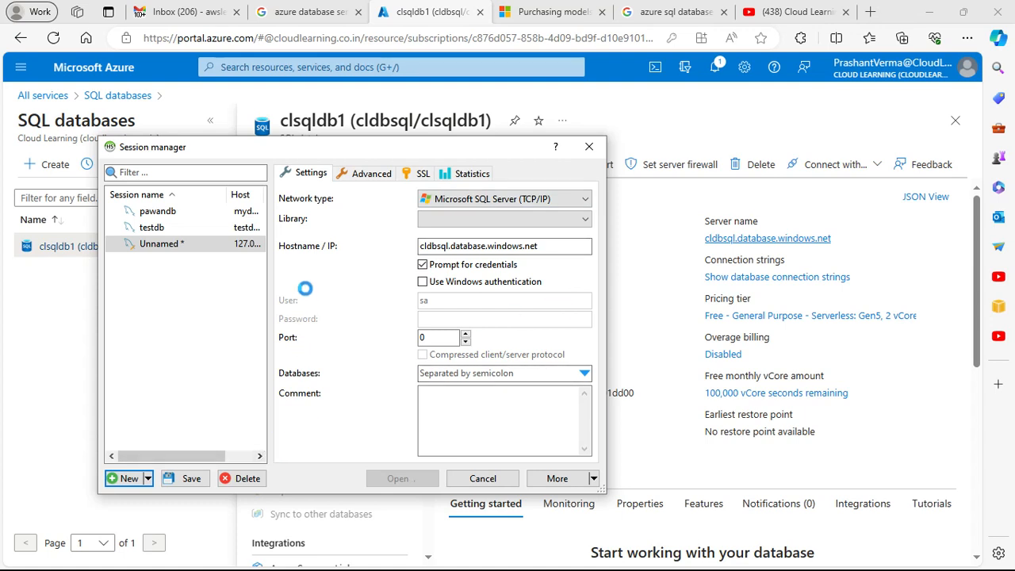
# Step: Switch to the Azure portal and examine the connection strings and overview details of clsqldb1
pyautogui.click(716, 132)
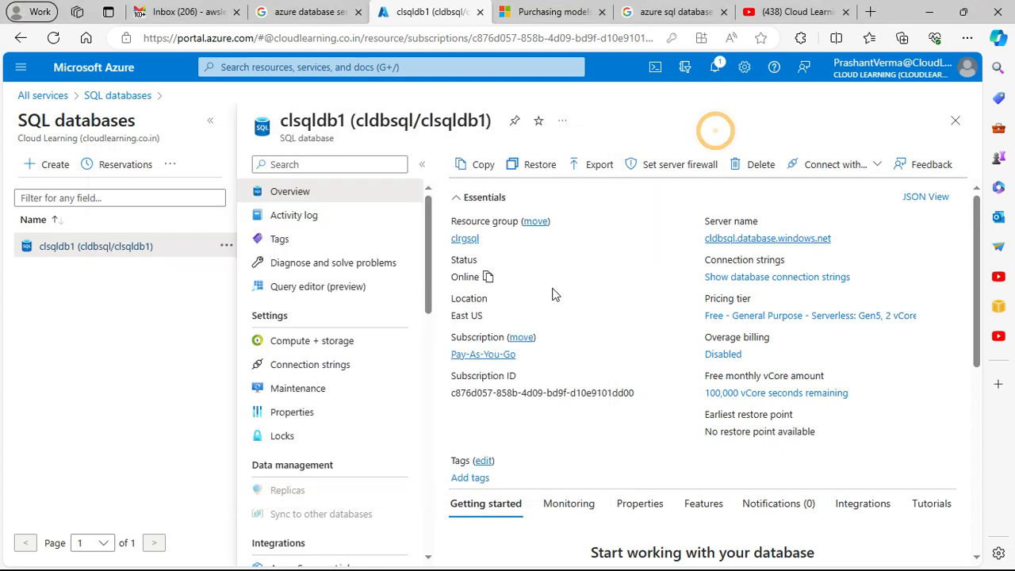
pyautogui.scroll(-1, 546, 304)
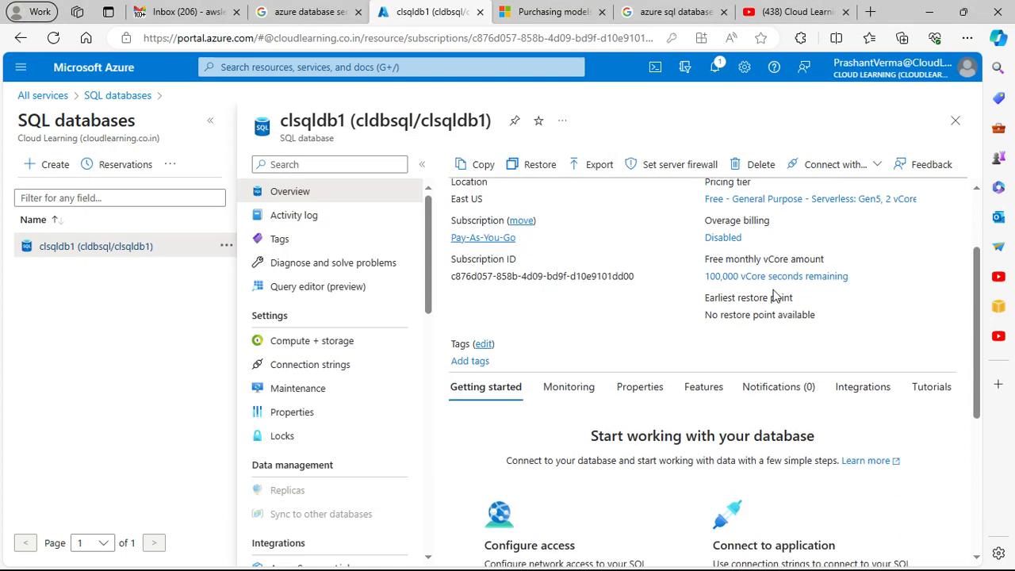
pyautogui.scroll(1, 776, 296)
pyautogui.scroll(1, 752, 292)
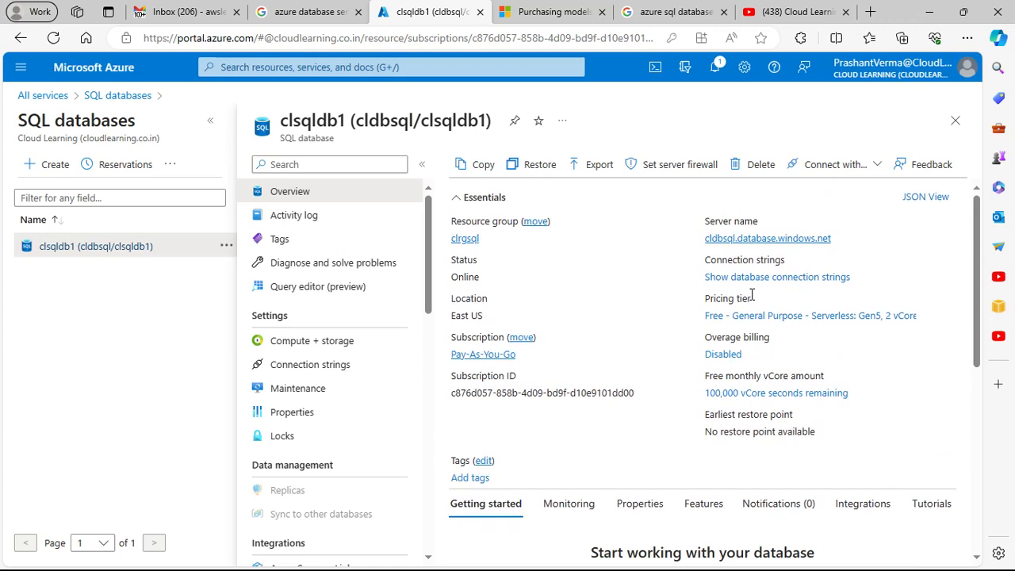
pyautogui.click(800, 278)
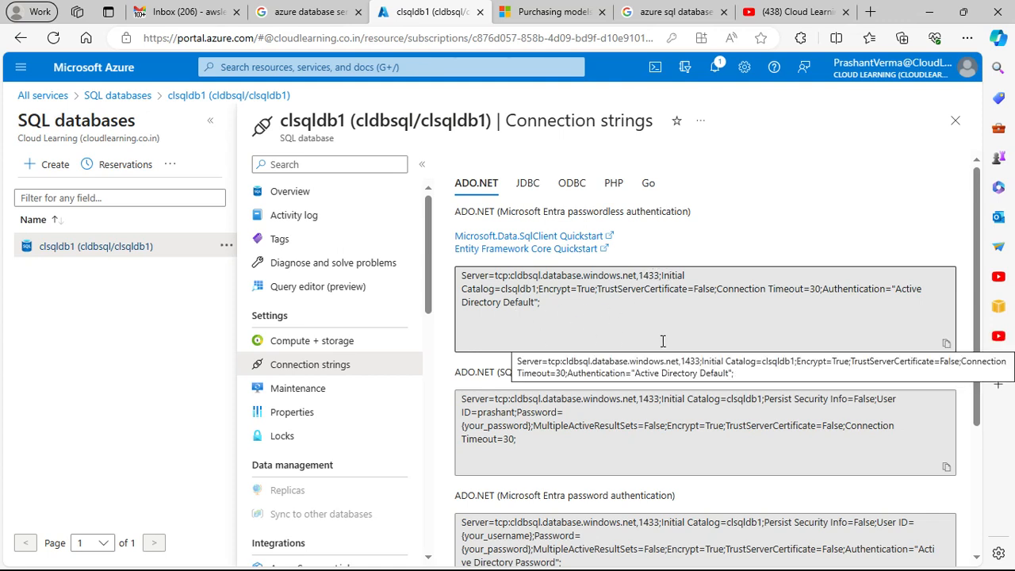
pyautogui.scroll(-3, 663, 341)
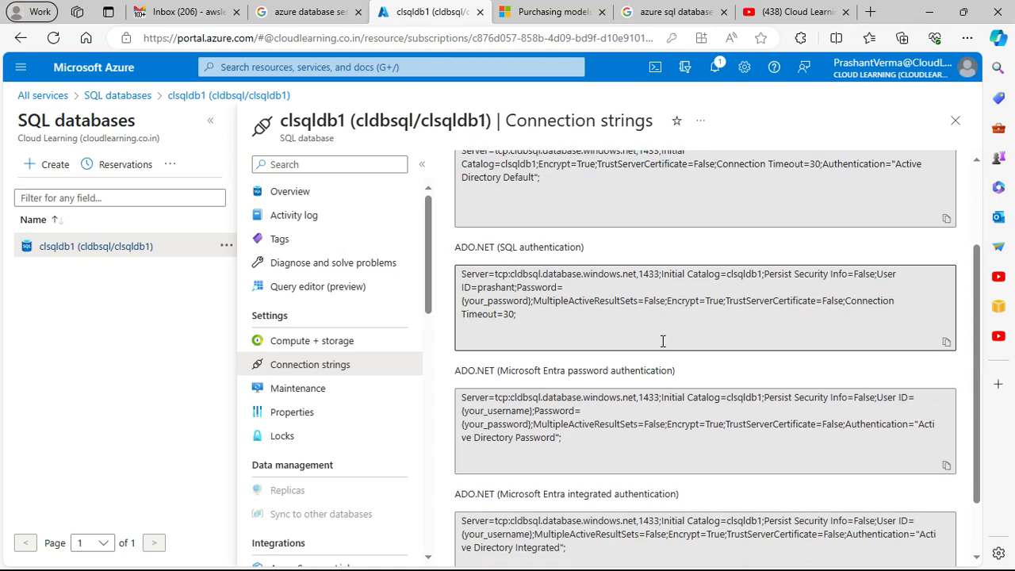
pyautogui.scroll(3, 663, 342)
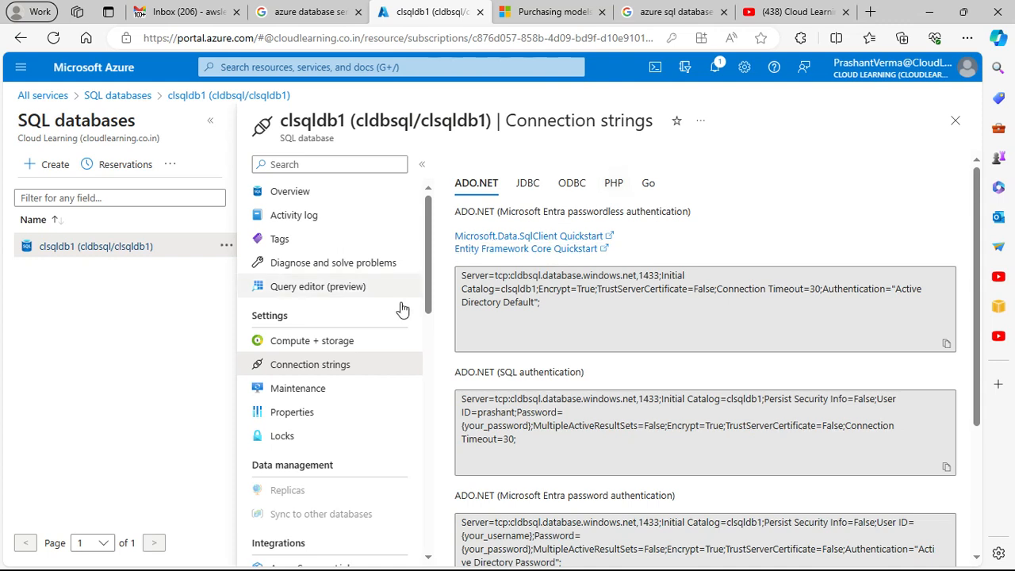
pyautogui.click(300, 192)
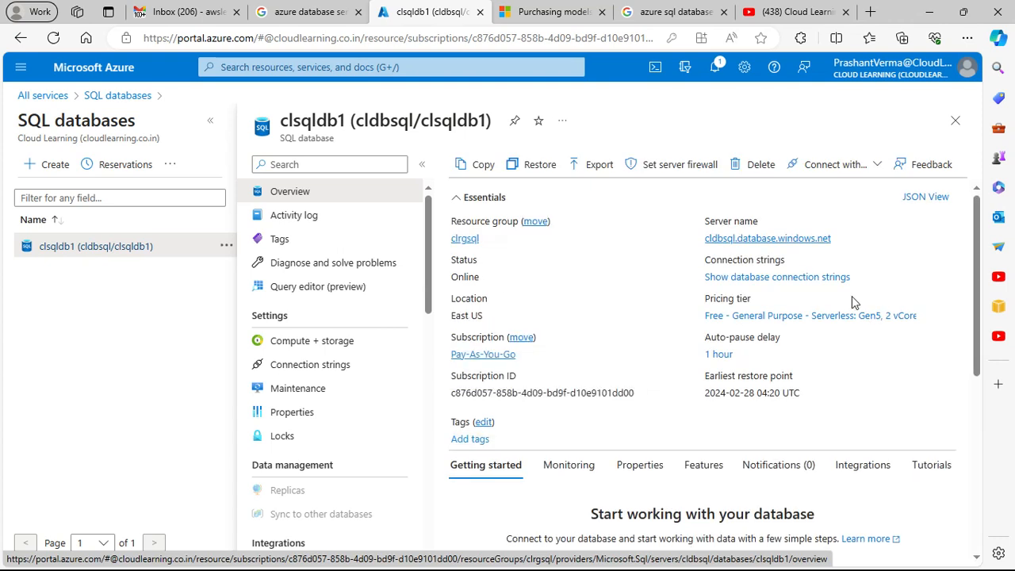
pyautogui.scroll(-1, 852, 301)
pyautogui.scroll(-2, 852, 298)
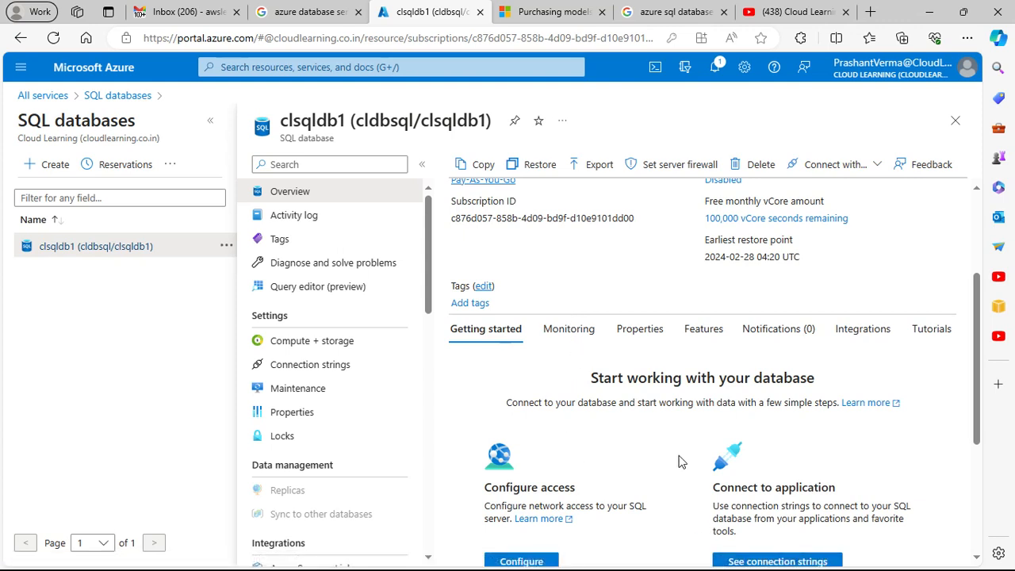
# Step: Switch to HeidiSQL and rename the unnamed Azure session as cldbsql1
pyautogui.hotkey('alt', 'Tab')
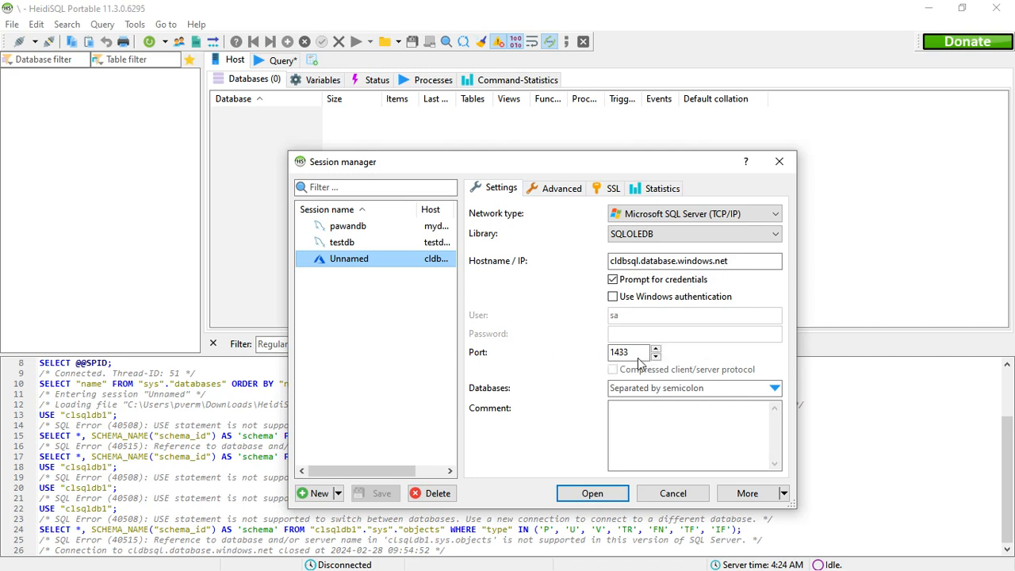
pyautogui.rightClick(347, 263)
pyautogui.click(399, 278)
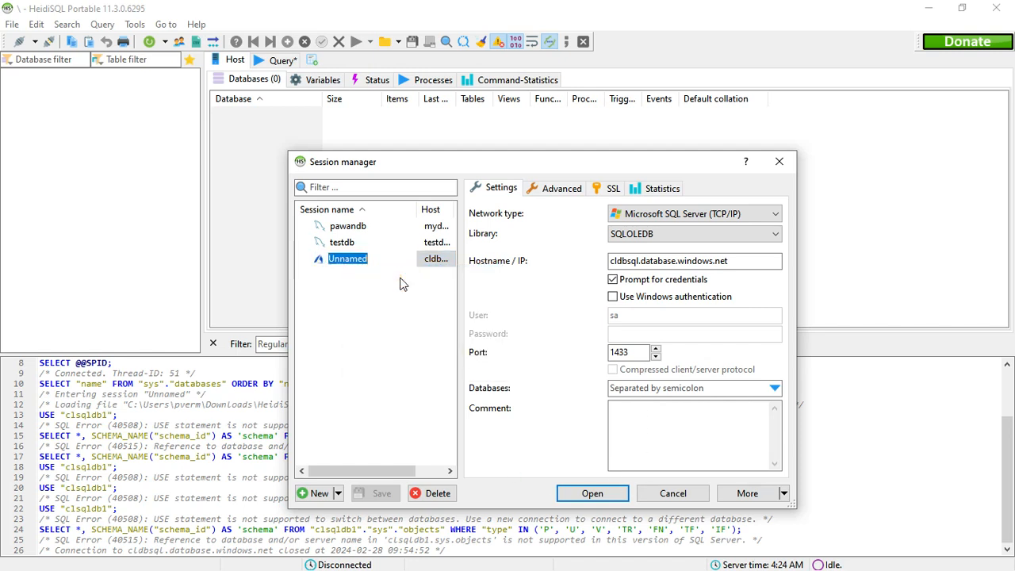
pyautogui.write('cldbsql1')
pyautogui.click(414, 298)
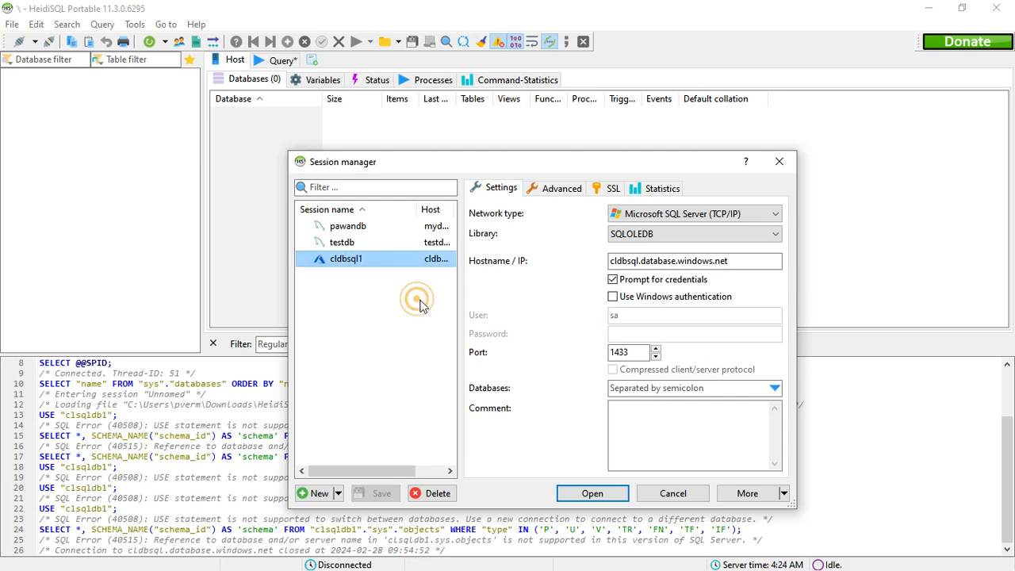
# Step: Try to log in to the cldbsql1 session with the default username sa and no password
pyautogui.click(610, 498)
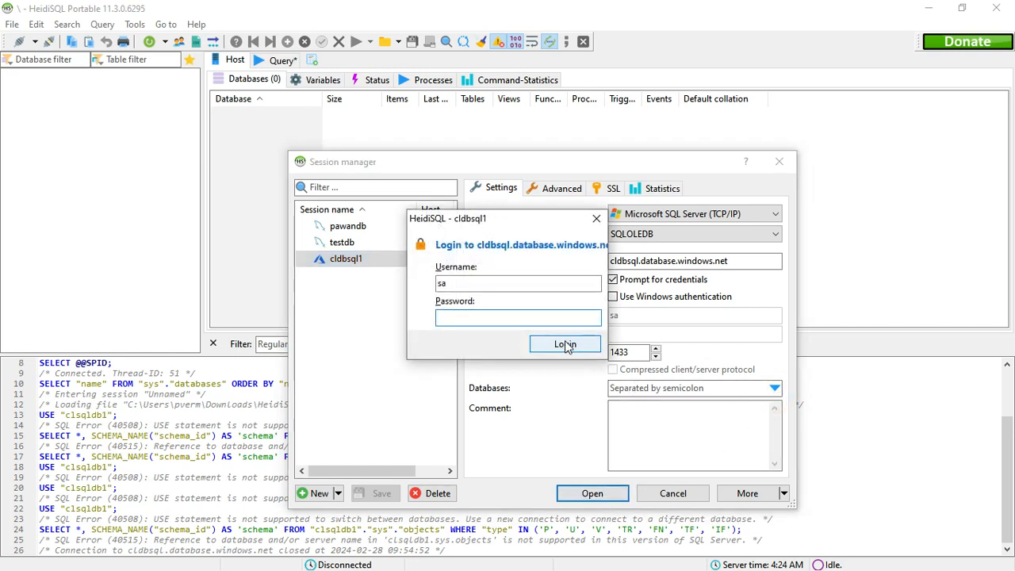
pyautogui.click(565, 344)
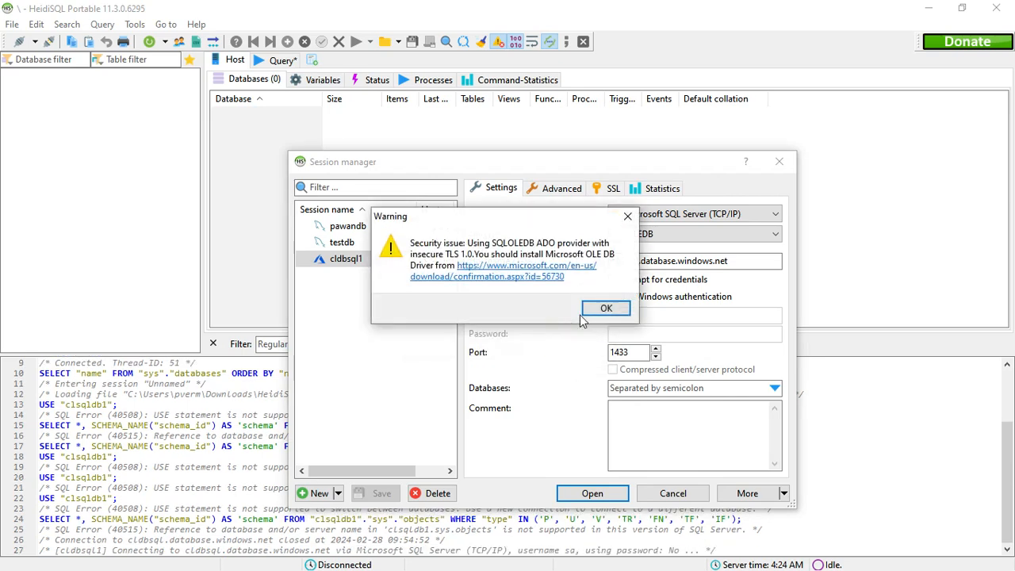
pyautogui.click(600, 315)
# Step: Open the cldbsql1 session with the server admin's username and password, accepting the TLS security warning
pyautogui.click(595, 495)
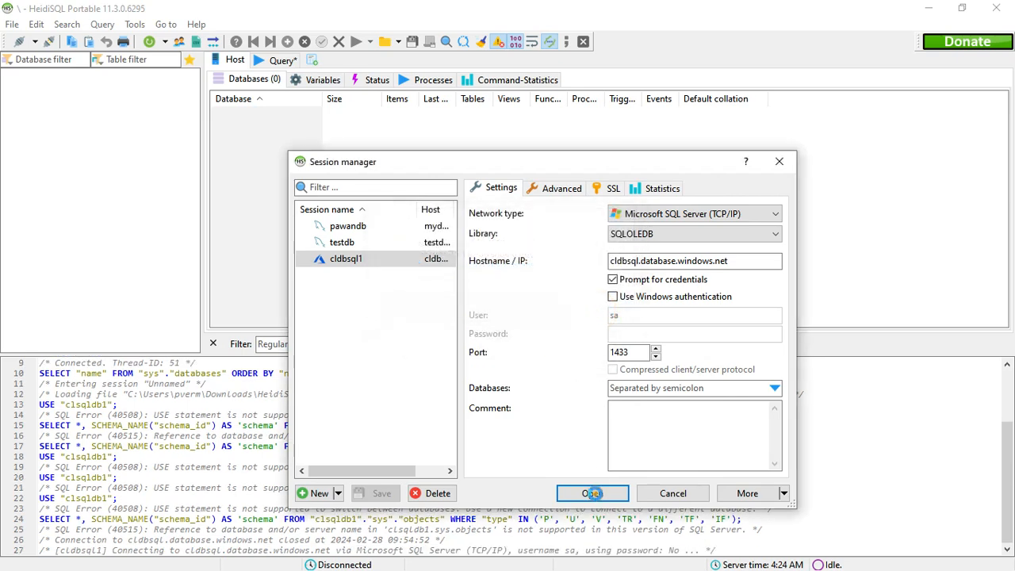
pyautogui.moveTo(478, 288); pyautogui.dragTo(439, 287)
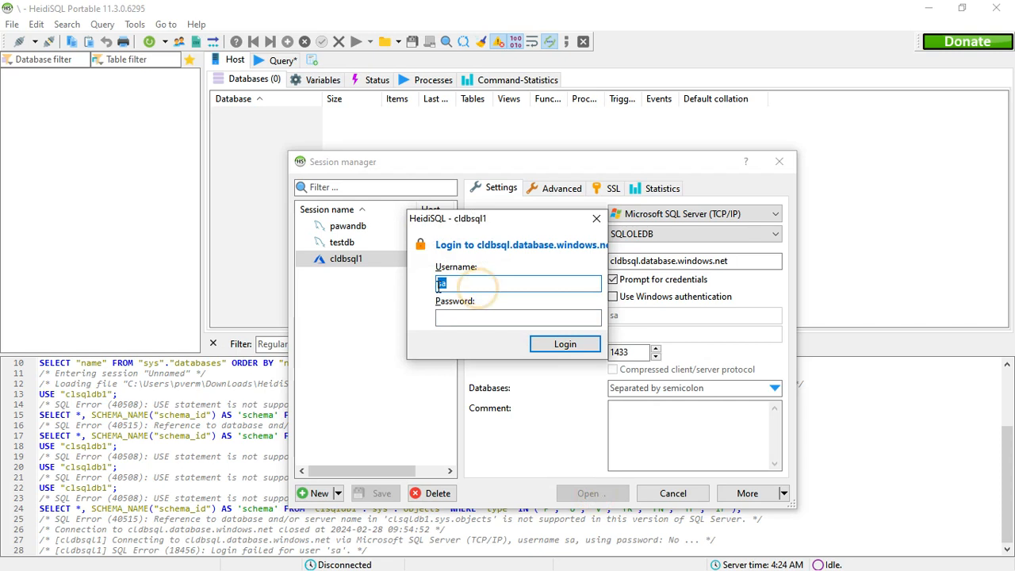
pyautogui.click(439, 288)
pyautogui.write('ras')
pyautogui.hotkey('ctrl', 'a')
pyautogui.write('prashant')
pyautogui.press('Tab')
pyautogui.write('•••••')
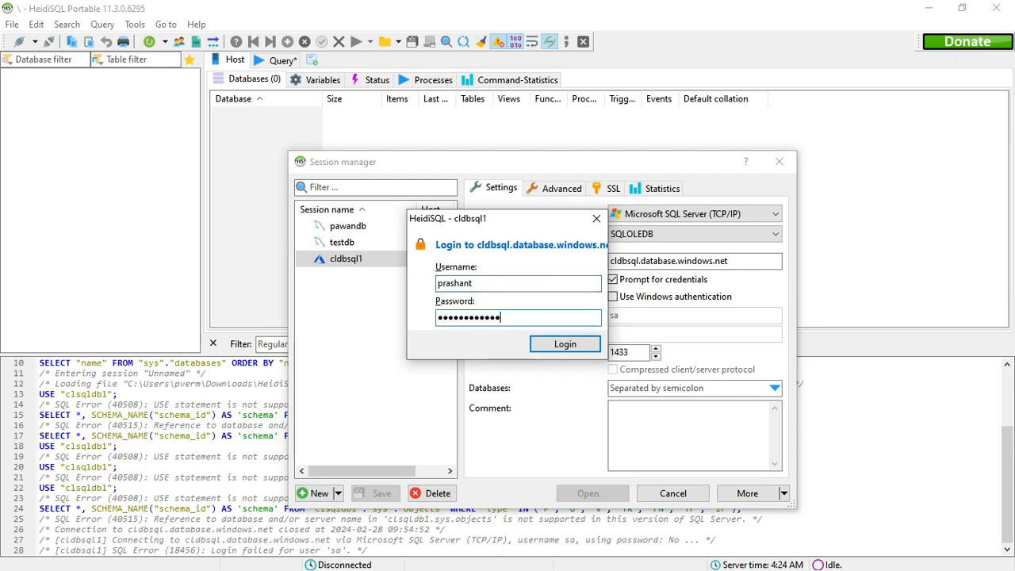
pyautogui.write('•••••••')
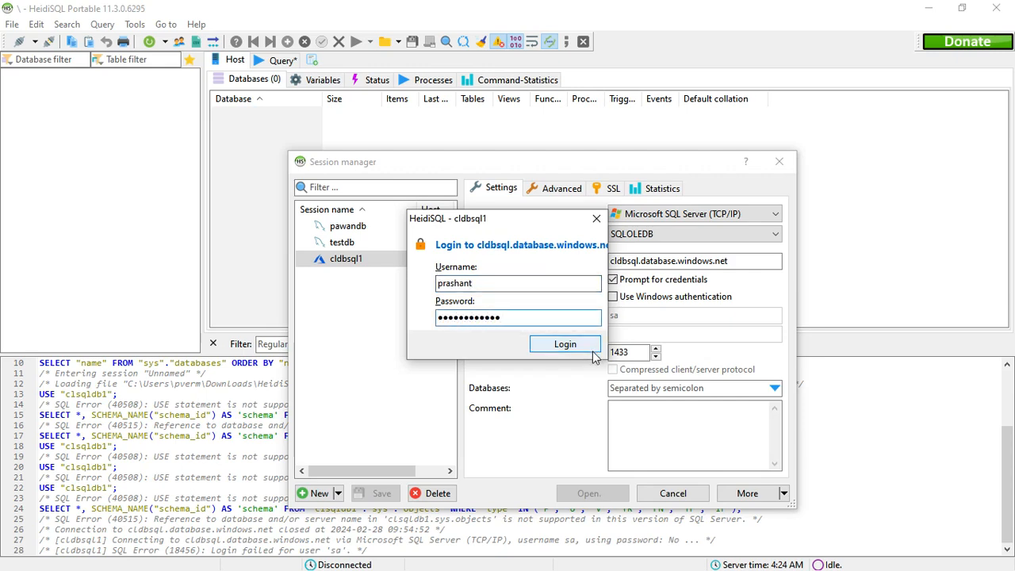
pyautogui.click(591, 350)
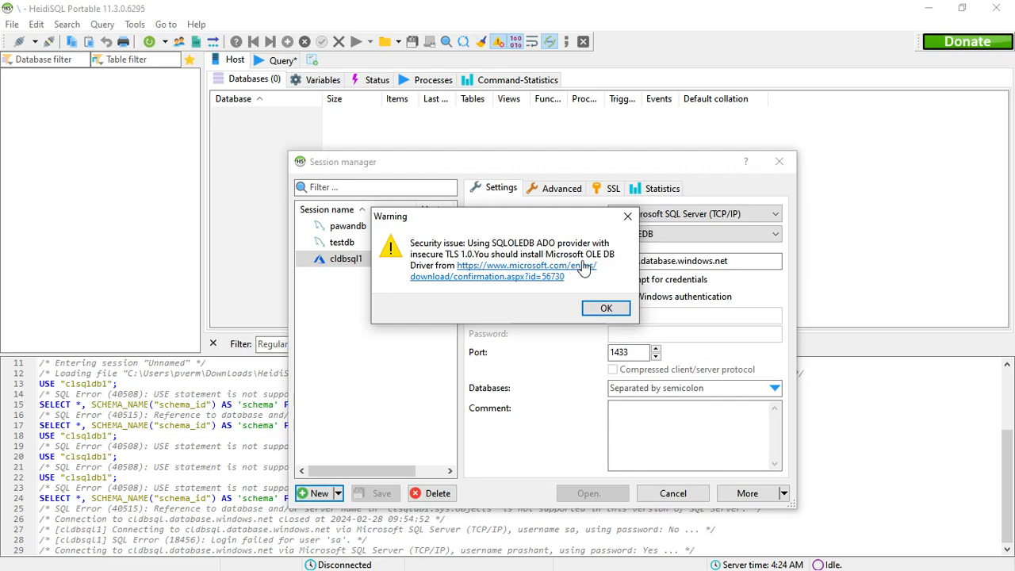
pyautogui.click(605, 309)
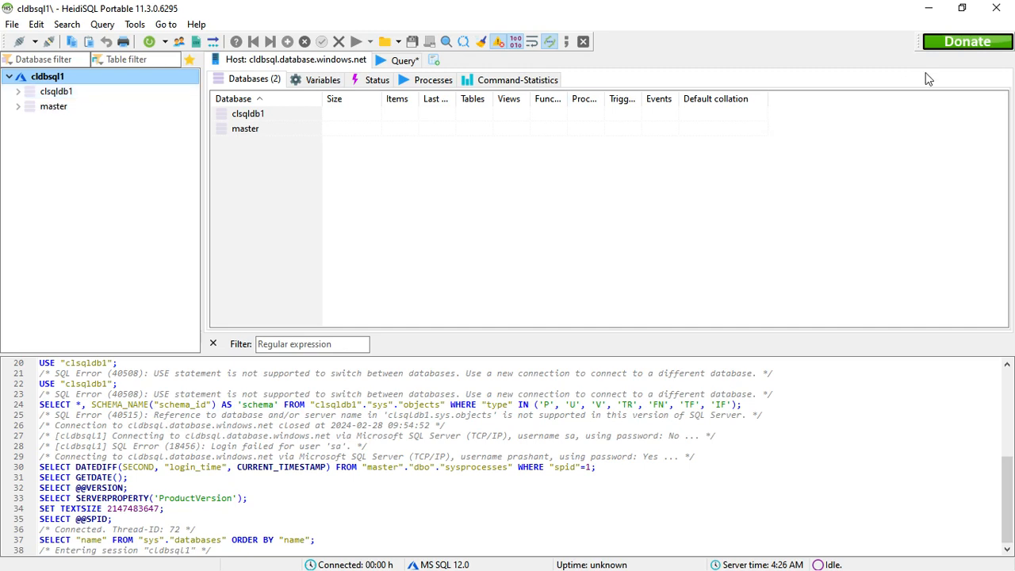
# Step: Switch to the Azure portal and open the overview of the cldbsql SQL server
pyautogui.click(929, 8)
pyautogui.scroll(3, 728, 293)
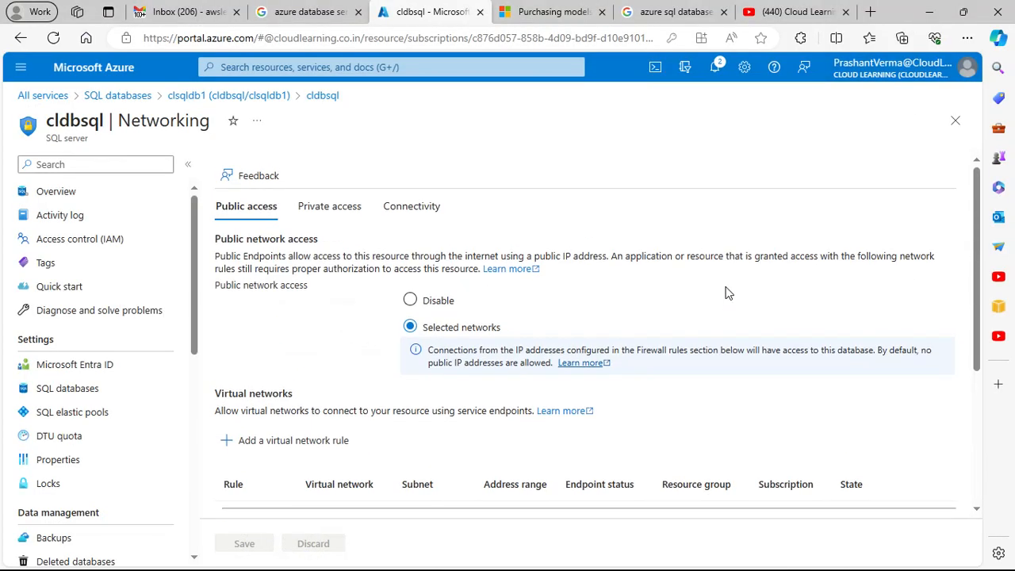
pyautogui.click(57, 194)
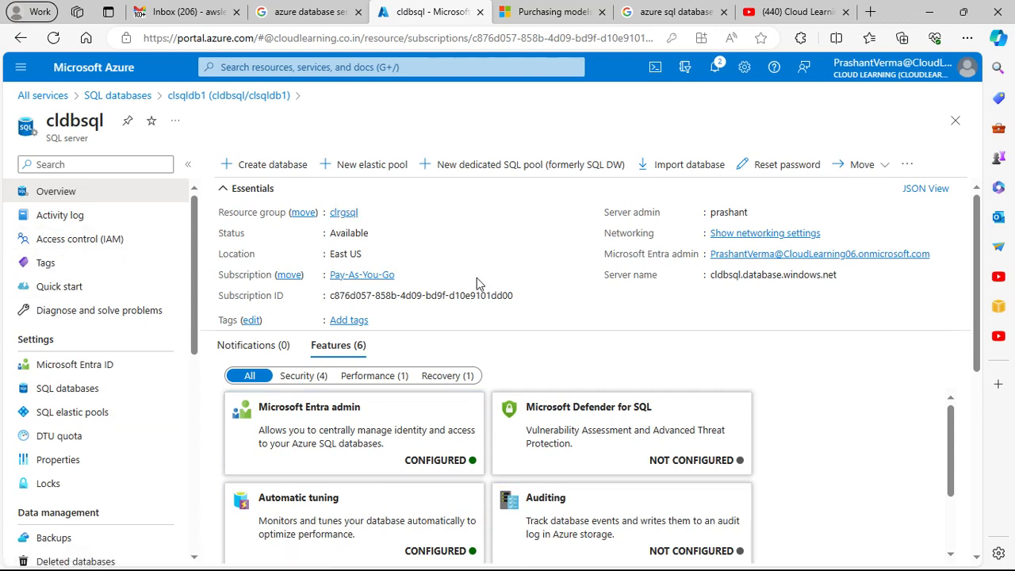
# Step: Return to HeidiSQL and expand the clsqldb1 database in the cldbsql1 session
pyautogui.hotkey('alt', 'Tab')
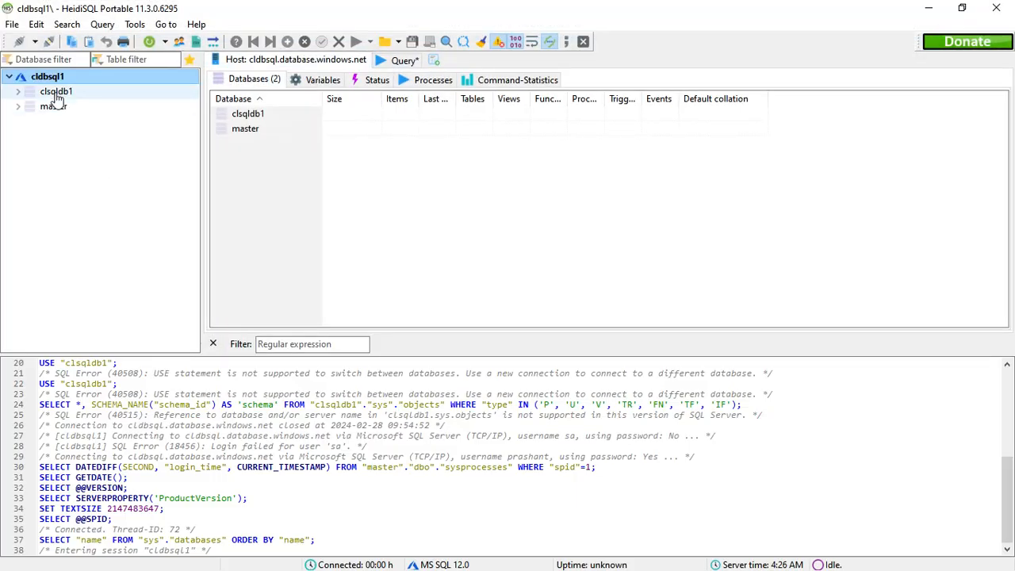
pyautogui.click(16, 92)
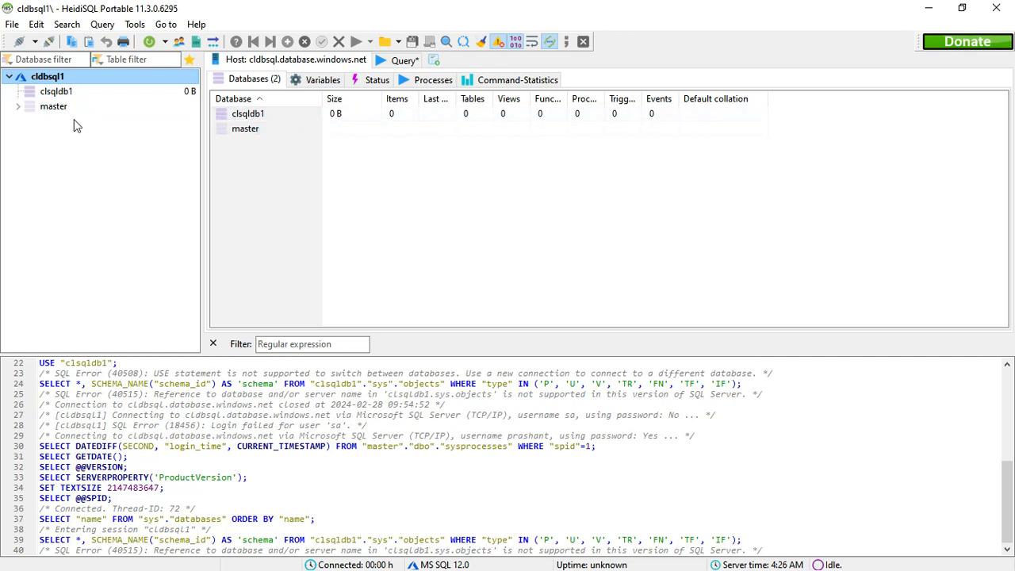
# Step: Try to select the clsqldb1 database in the cldbsql1 session, dismiss the error, and fetch the database's items from the host's database list
pyautogui.click(62, 92)
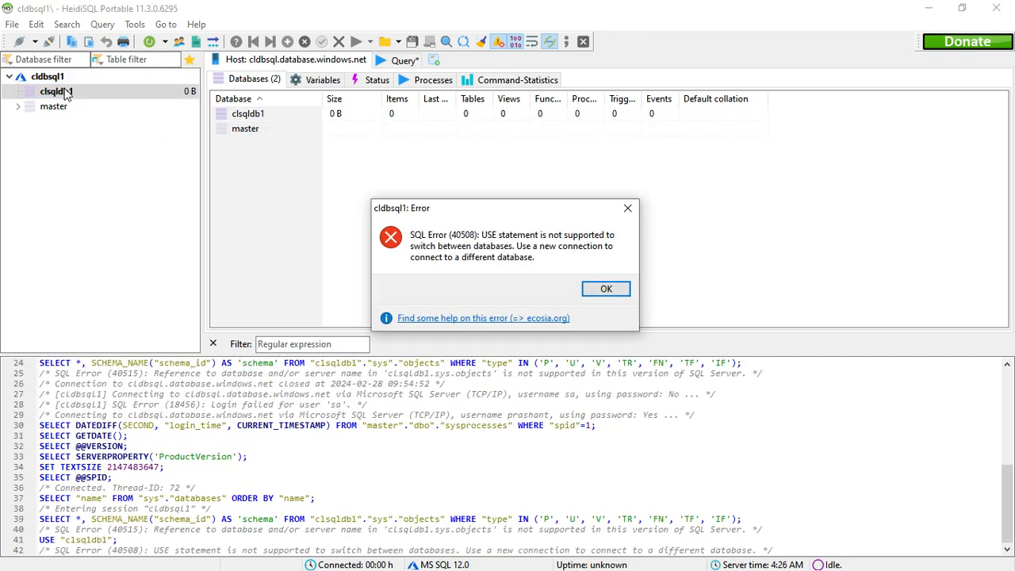
pyautogui.click(607, 289)
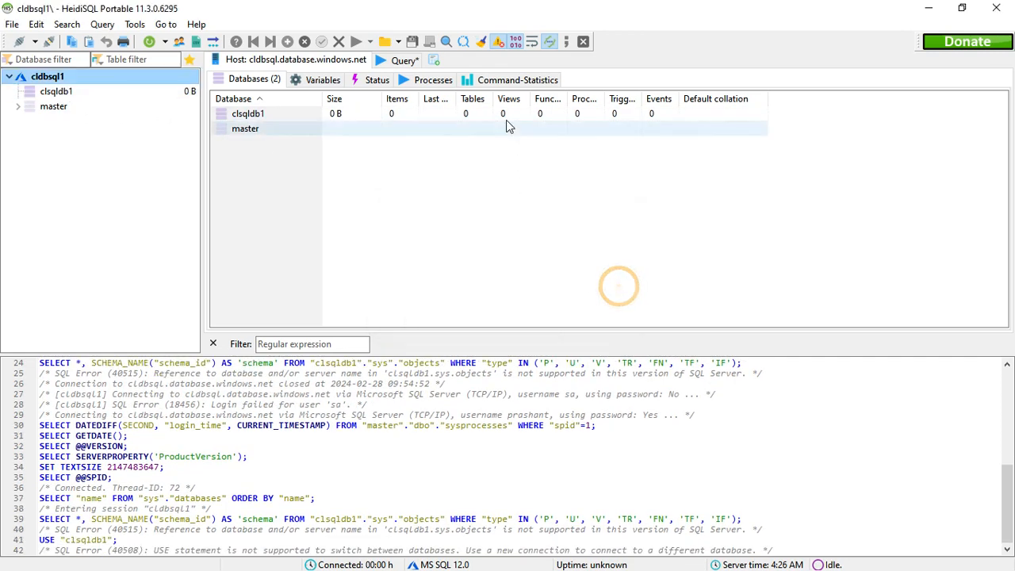
pyautogui.rightClick(259, 115)
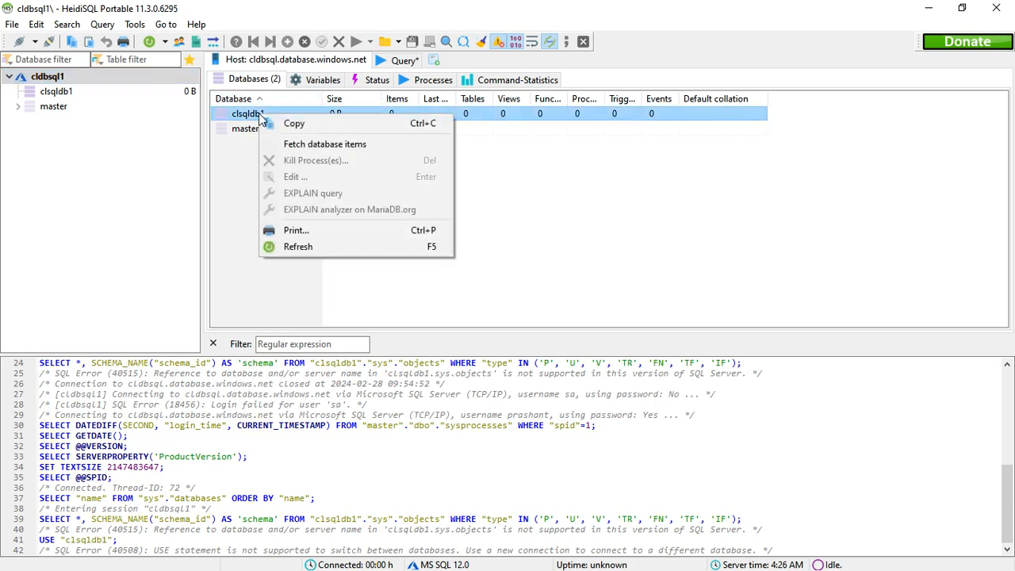
pyautogui.click(343, 144)
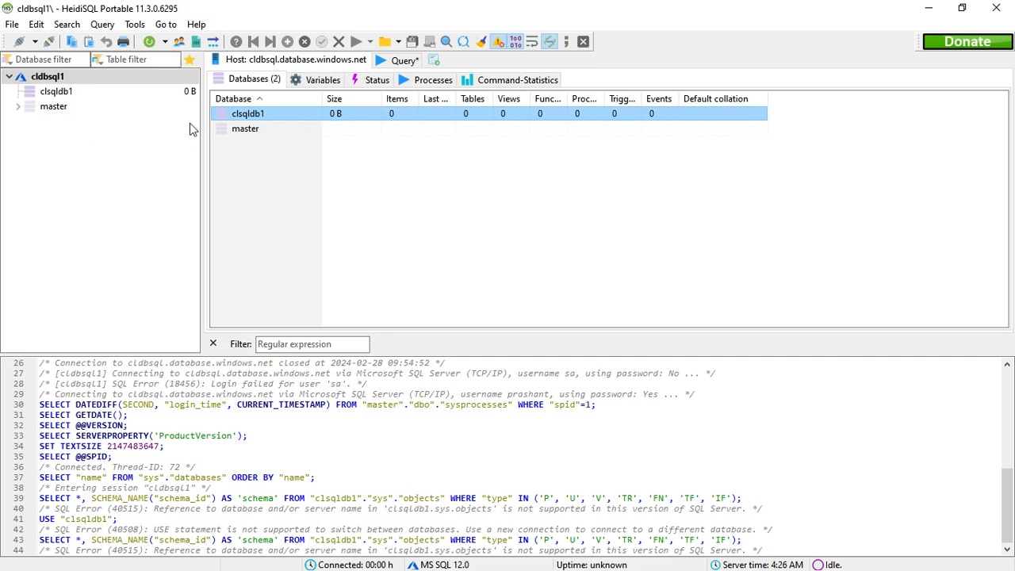
# Step: Switch to the Azure portal and open the clsqldb1 database's overview from the cldbsql server's available resources
pyautogui.click(925, 11)
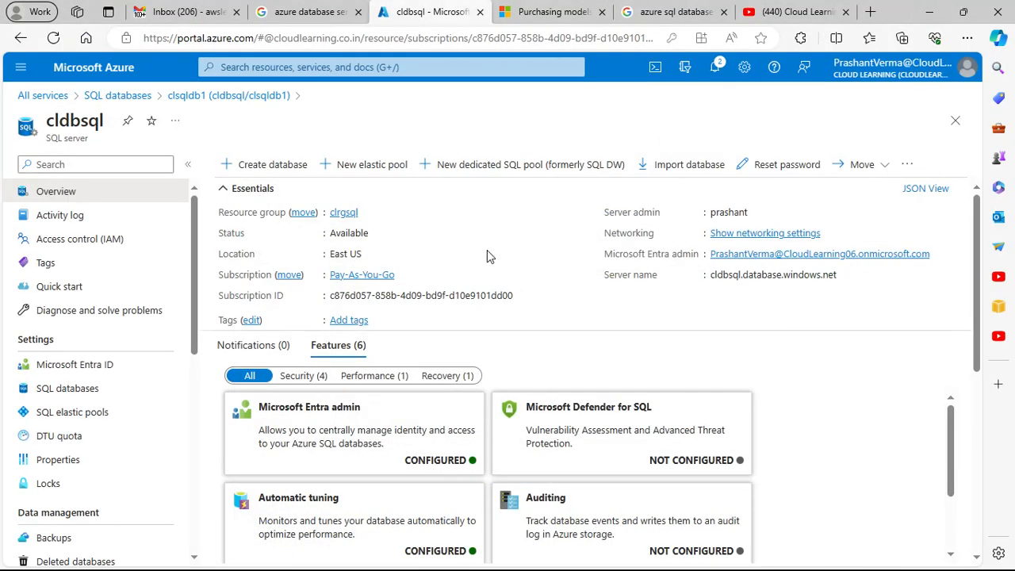
pyautogui.scroll(-4, 487, 252)
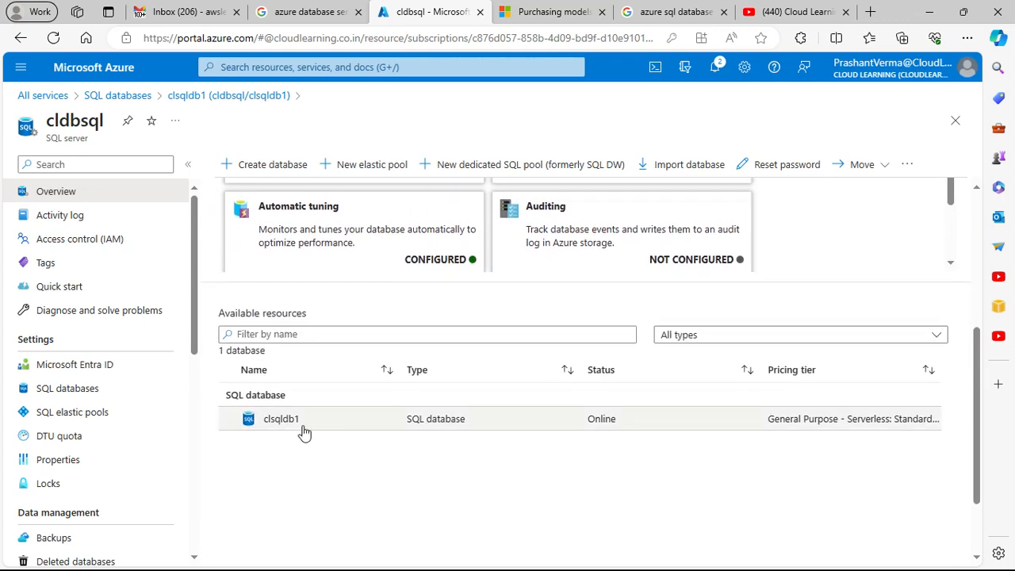
pyautogui.click(290, 422)
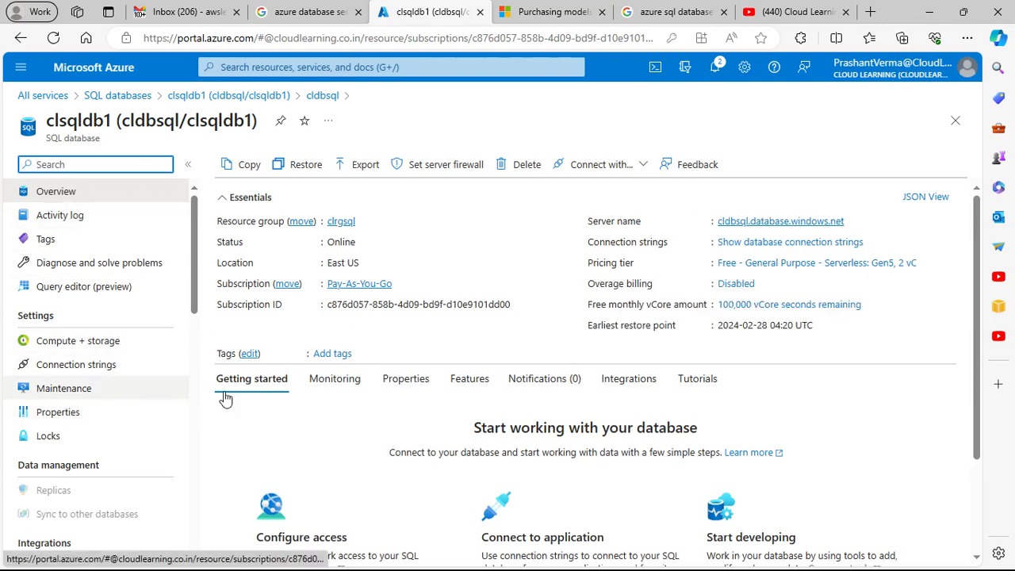
pyautogui.scroll(-2, 492, 396)
pyautogui.scroll(2, 492, 397)
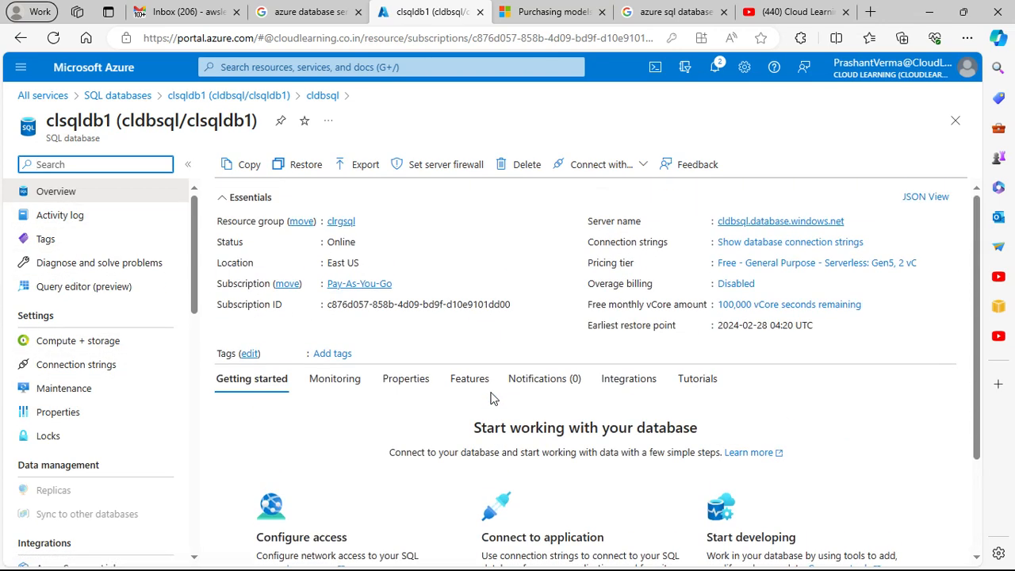
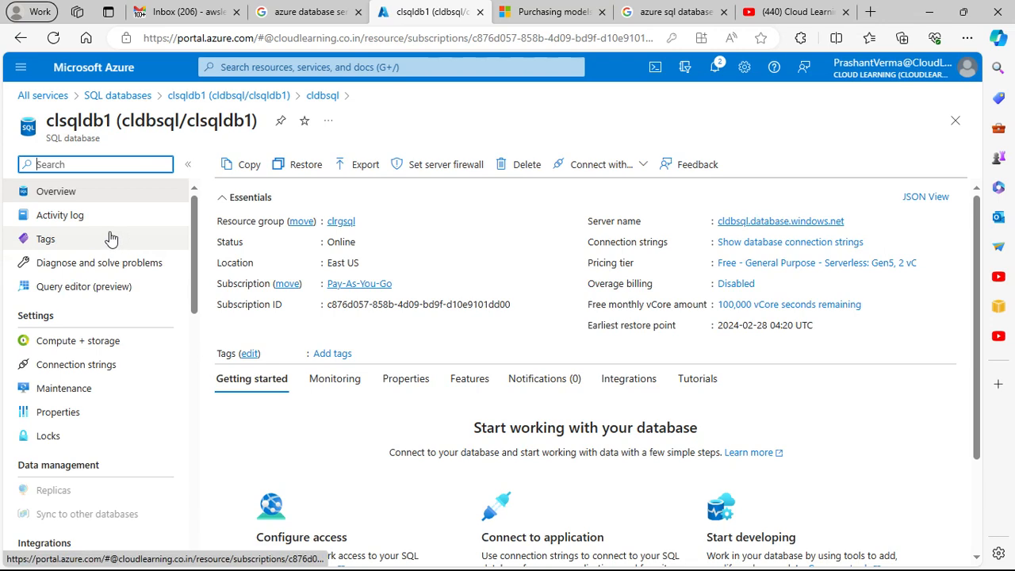
# Step: Return to the clsqldb1 database page and view its connection strings
pyautogui.click(302, 19)
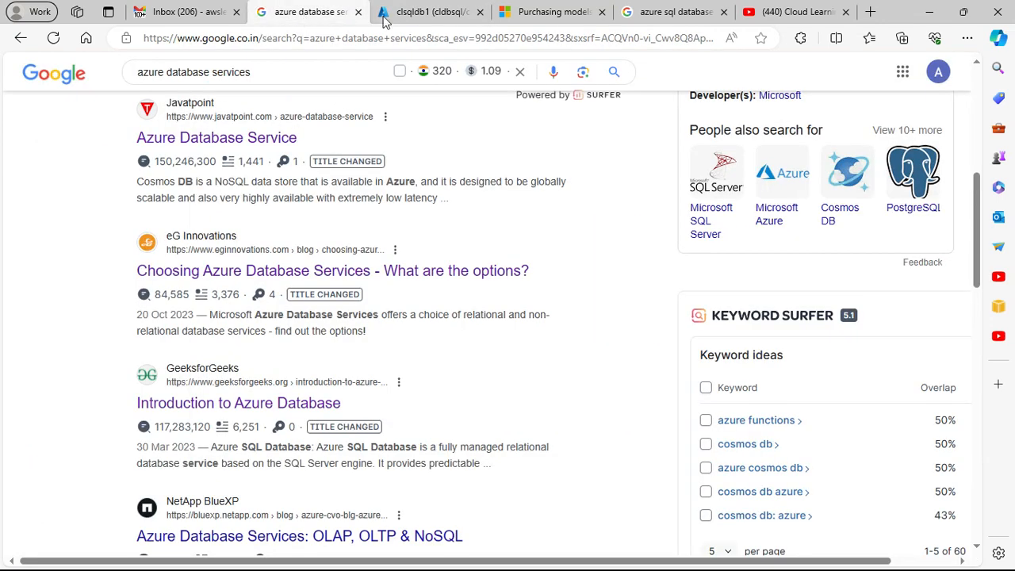
pyautogui.click(426, 16)
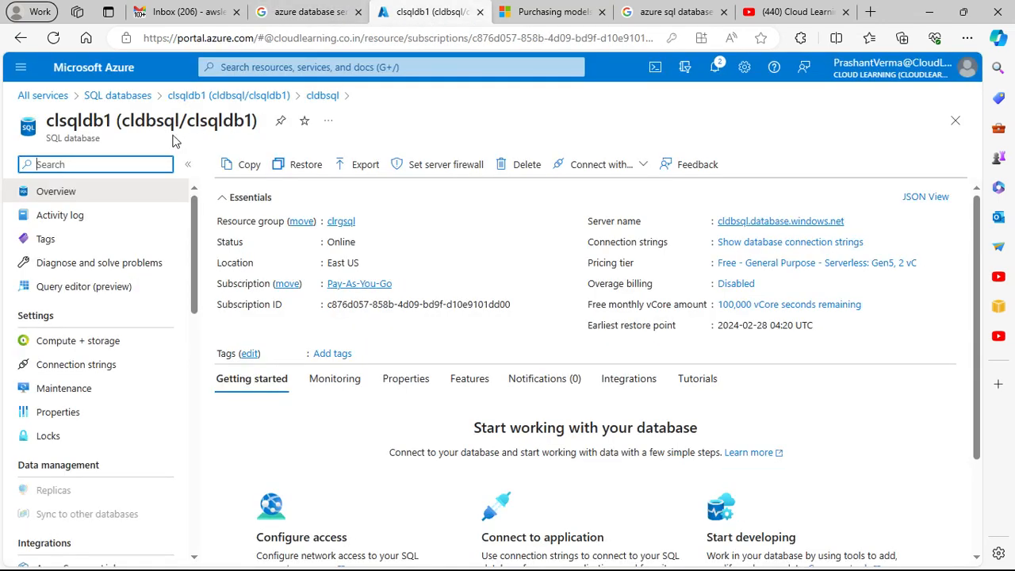
pyautogui.click(252, 96)
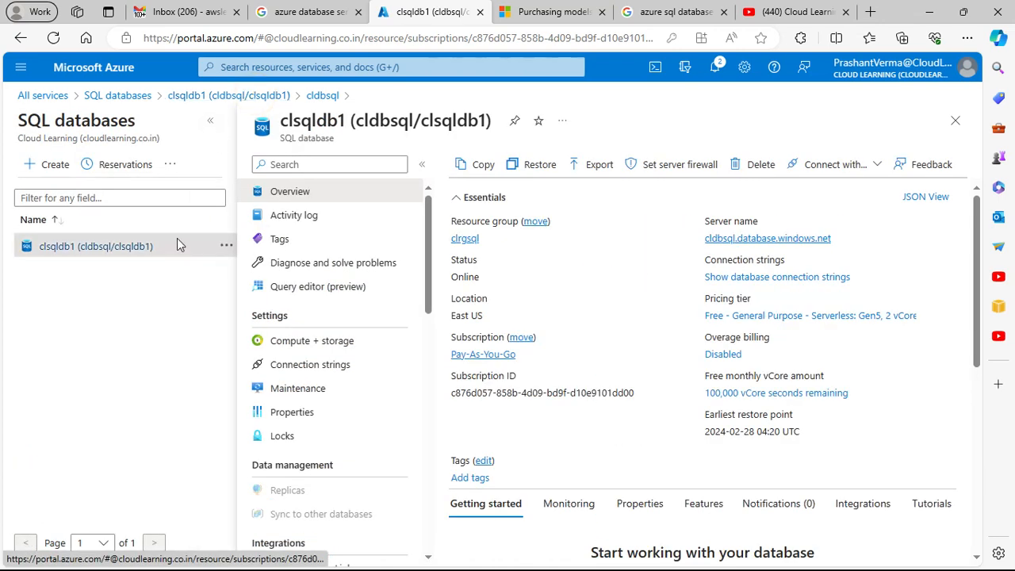
pyautogui.click(321, 371)
pyautogui.scroll(-3, 385, 425)
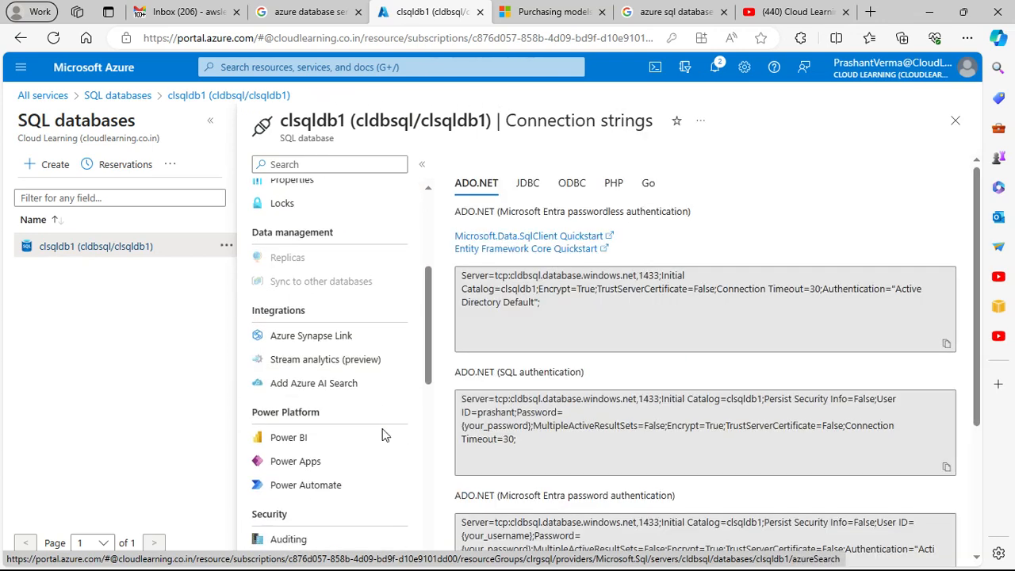
pyautogui.scroll(3, 385, 435)
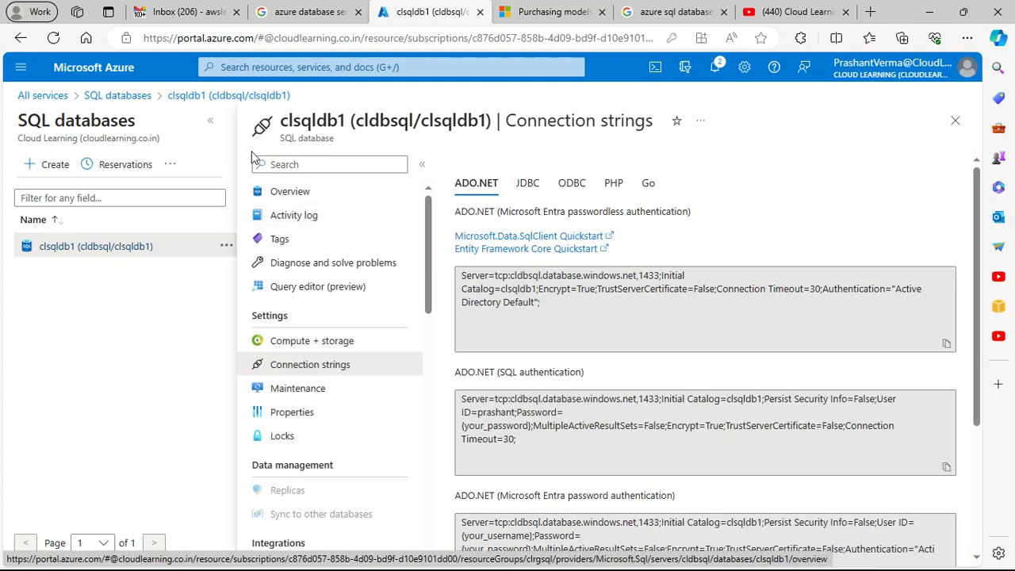
# Step: Reopen clsqldb1 from the SQL databases list, look through its resource menu, and go back to the list
pyautogui.click(119, 95)
pyautogui.click(72, 285)
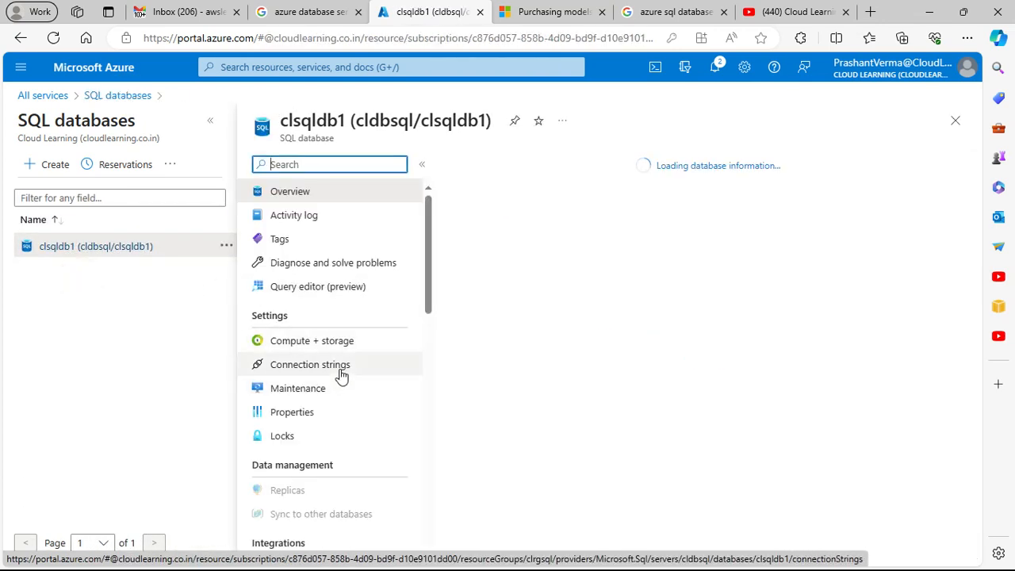
pyautogui.scroll(-5, 342, 376)
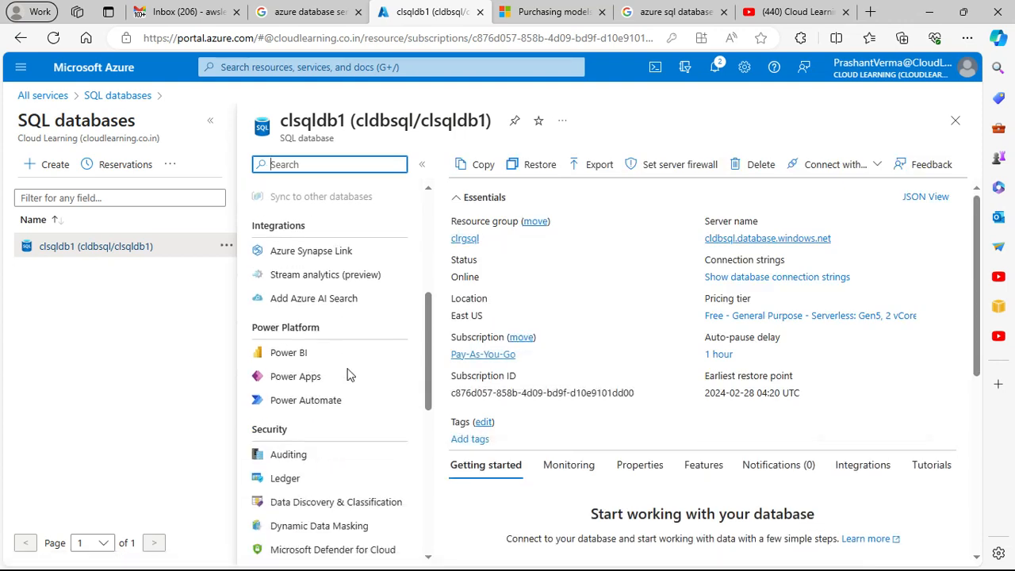
pyautogui.scroll(5, 407, 370)
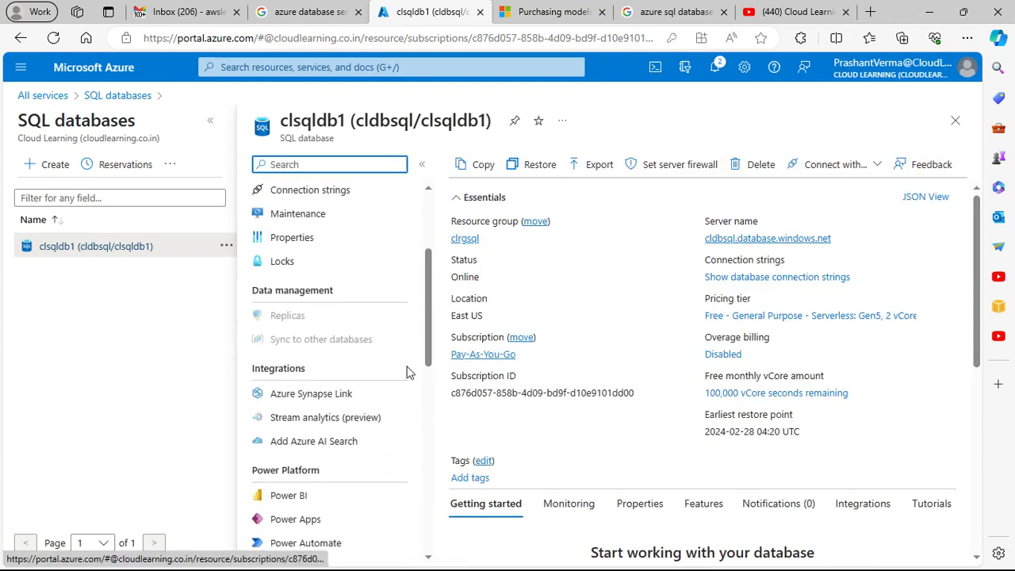
pyautogui.click(95, 246)
pyautogui.click(119, 96)
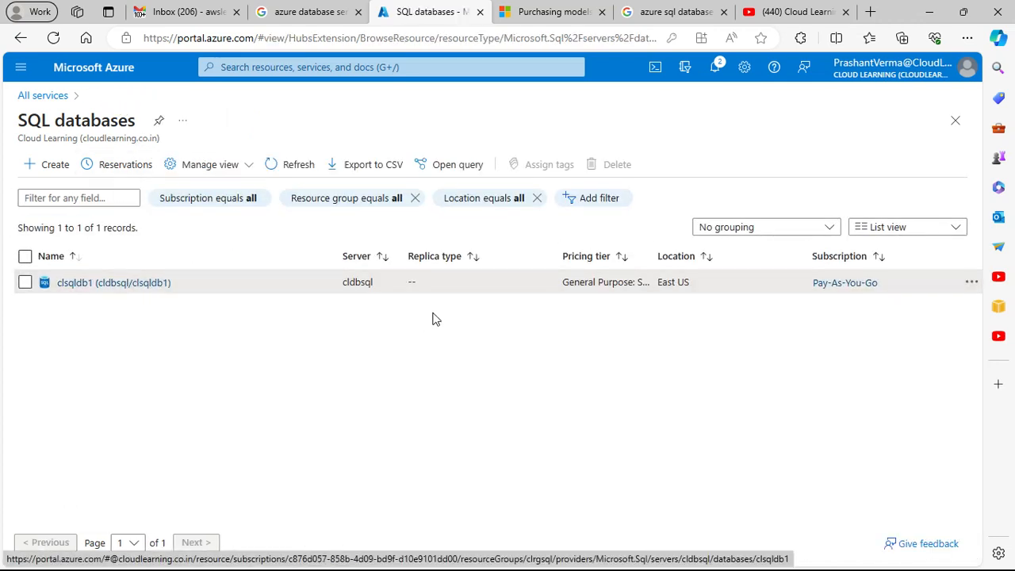
# Step: Open the connection strings of clsqldb1 and examine the ADO.NET strings and the database's settings, security, performance and monitoring options
pyautogui.click(99, 286)
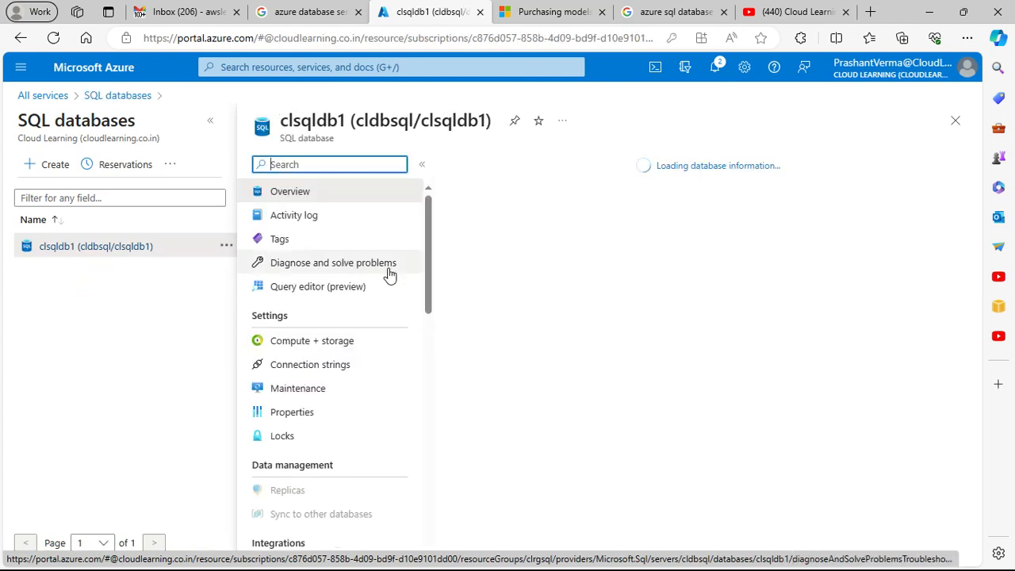
pyautogui.click(339, 364)
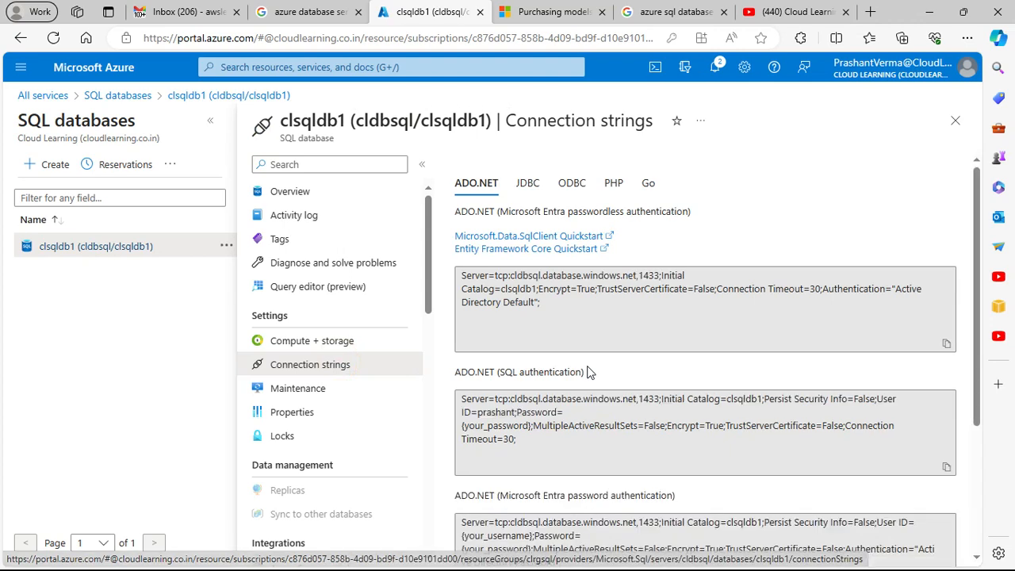
pyautogui.scroll(-2, 608, 359)
pyautogui.scroll(-1, 607, 359)
pyautogui.scroll(-3, 344, 397)
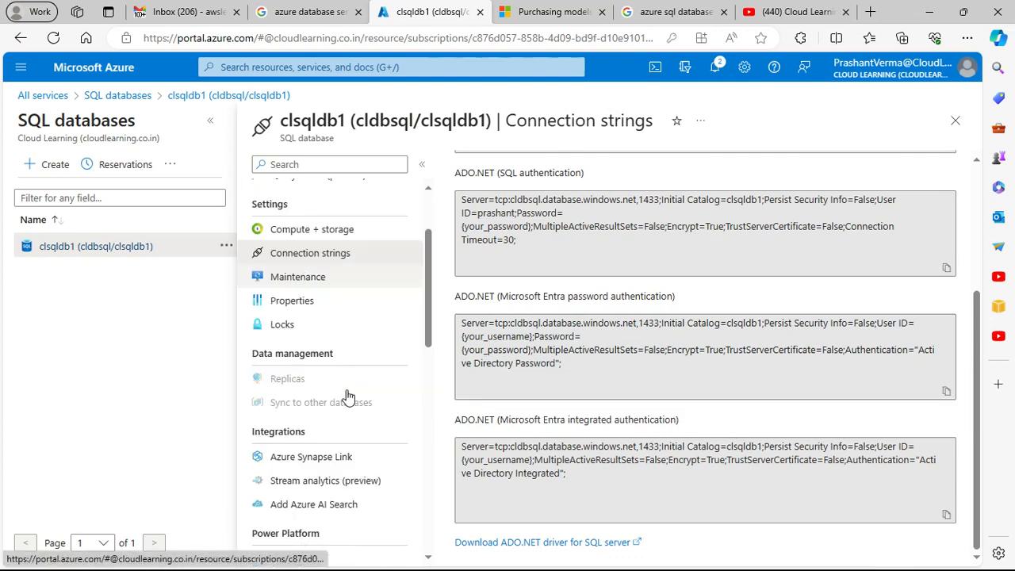
pyautogui.scroll(-4, 347, 396)
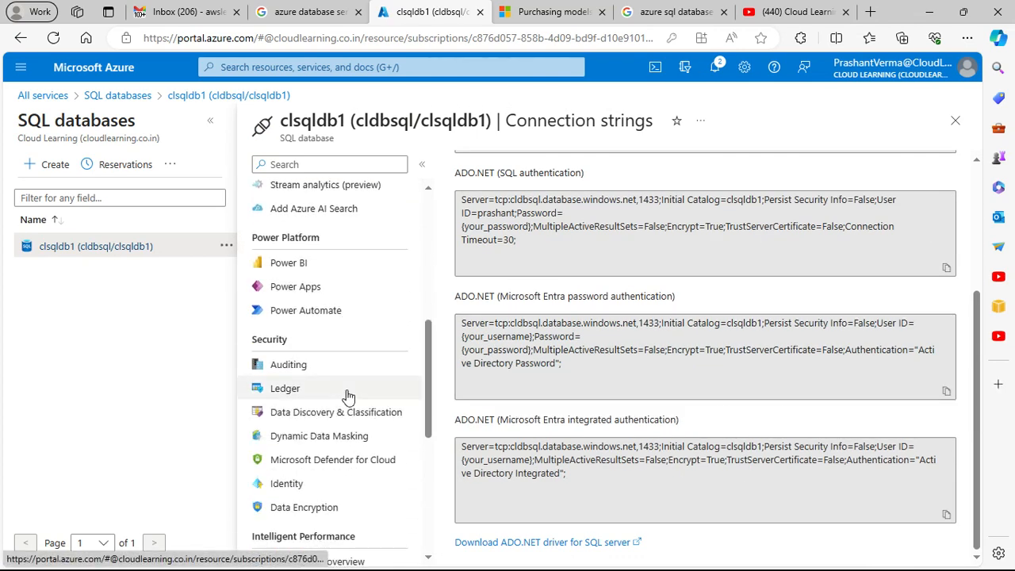
pyautogui.scroll(-3, 347, 396)
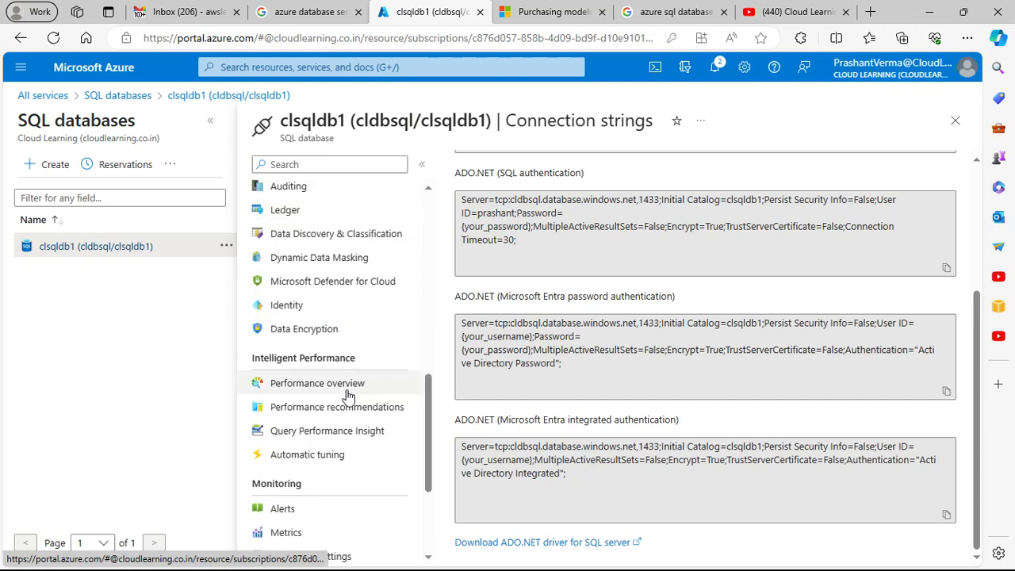
pyautogui.scroll(-3, 347, 396)
pyautogui.scroll(10, 347, 395)
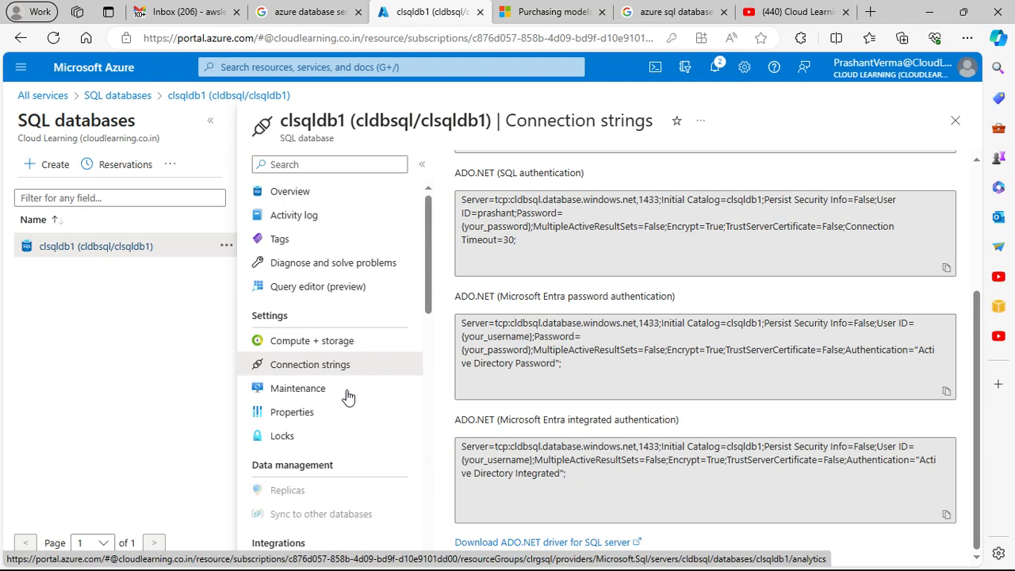
# Step: Check the additional actions offered for the clsqldb1 entry, dismiss them, and return to the full SQL databases list
pyautogui.click(225, 246)
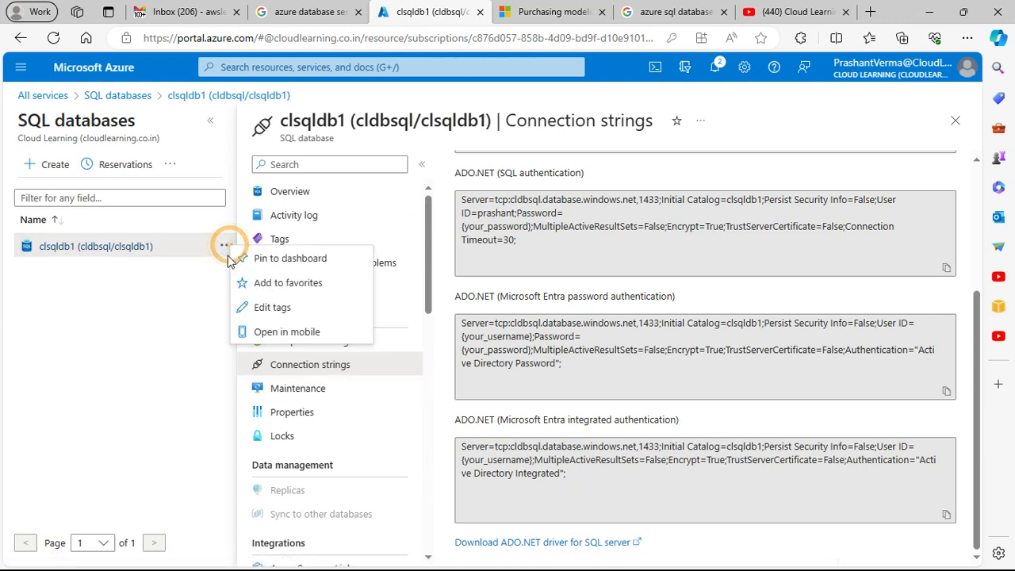
pyautogui.click(177, 290)
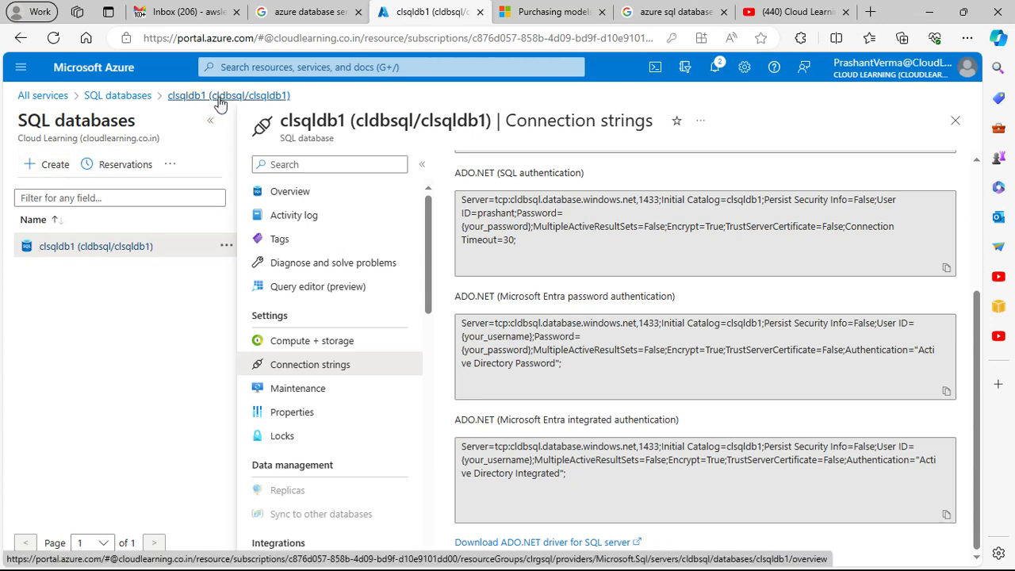
pyautogui.click(143, 97)
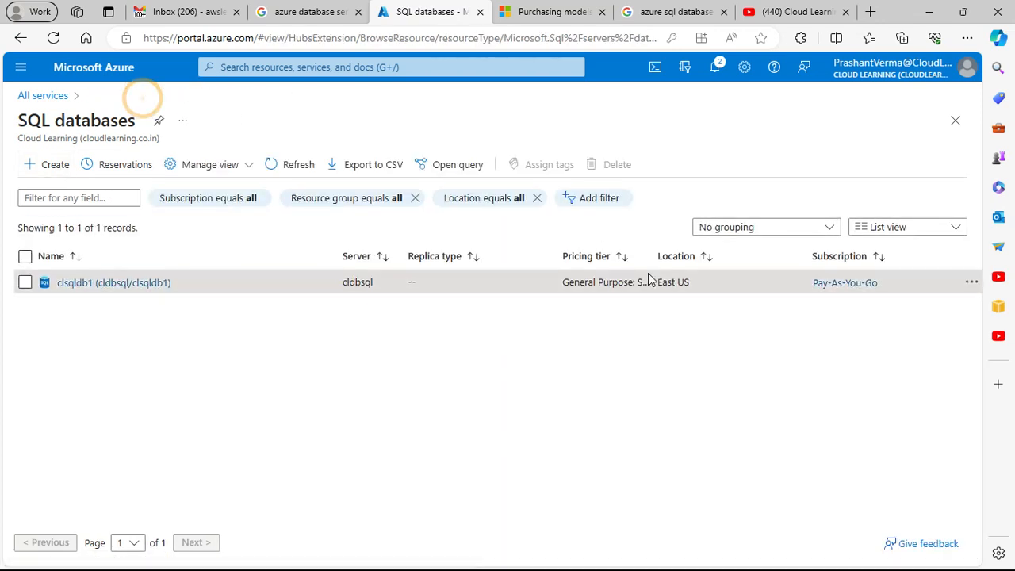